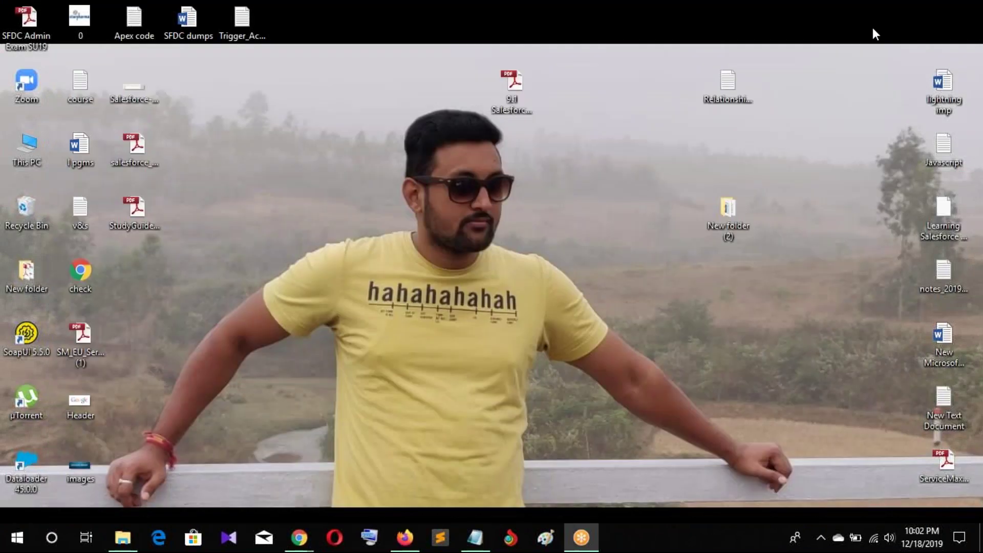
Restore the minimized Firefox window showing the Gmail inbox
{"action": "left_click", "coordinate": [406, 538]}
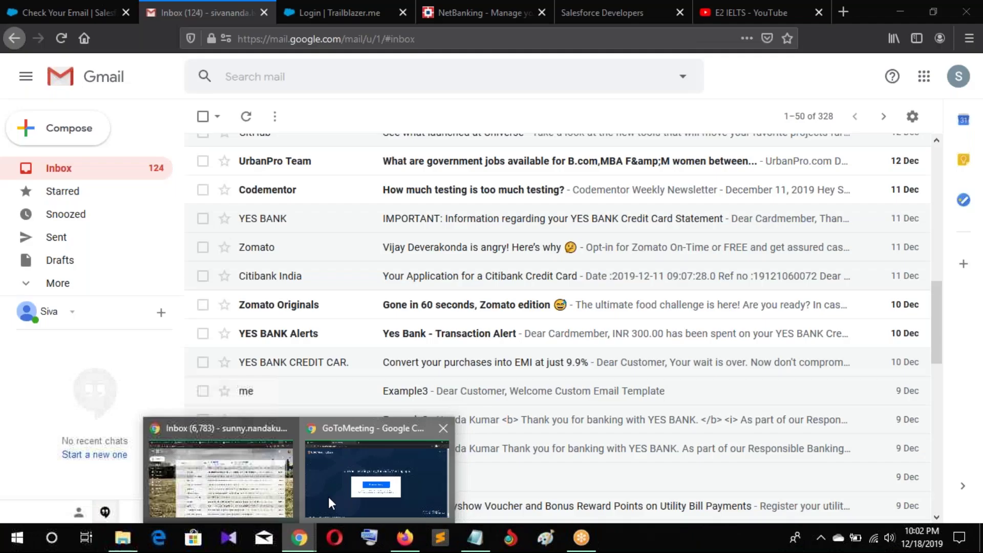
Bring the incognito Chrome window with the GoToMeeting join page to the front
{"action": "left_click", "coordinate": [328, 497]}
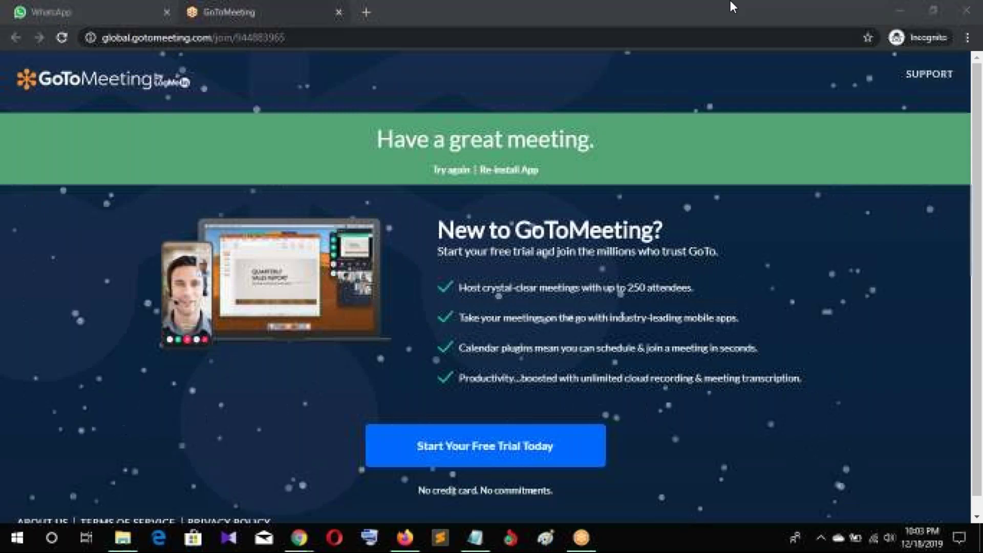
Load developer.salesforce.com in a new tab and go to the Developer Edition sign-up form
{"action": "key", "text": "ctrl+t"}
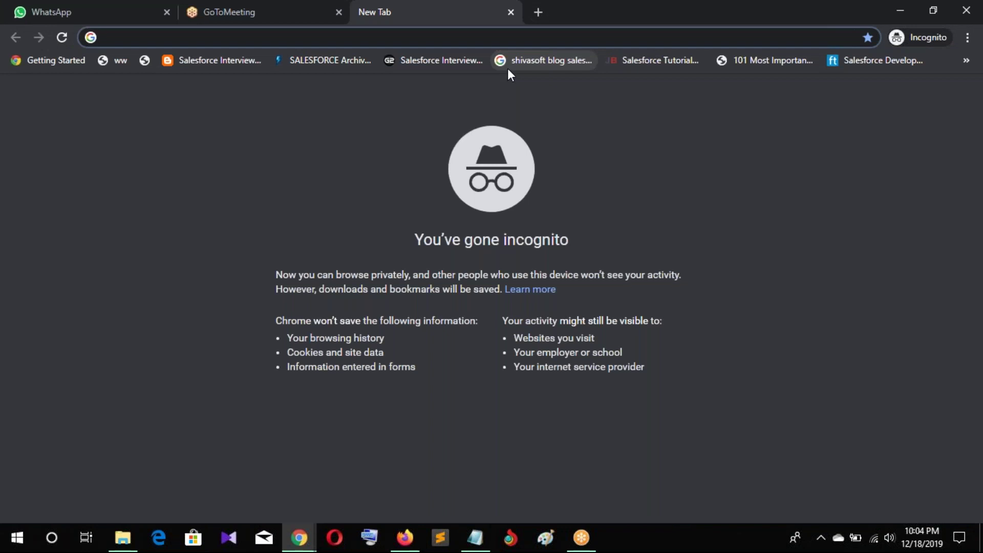
{"action": "type", "text": "d"}
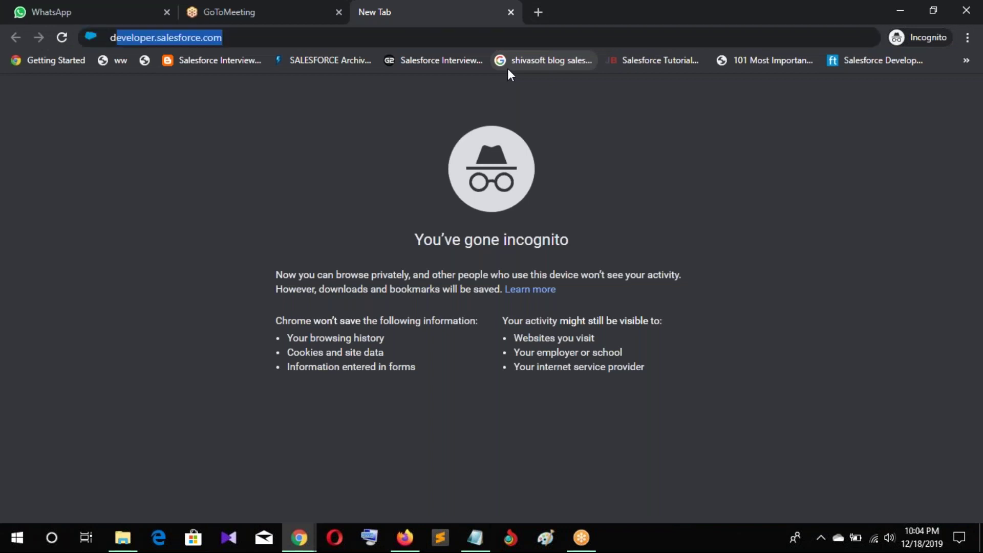
{"action": "key", "text": "Return"}
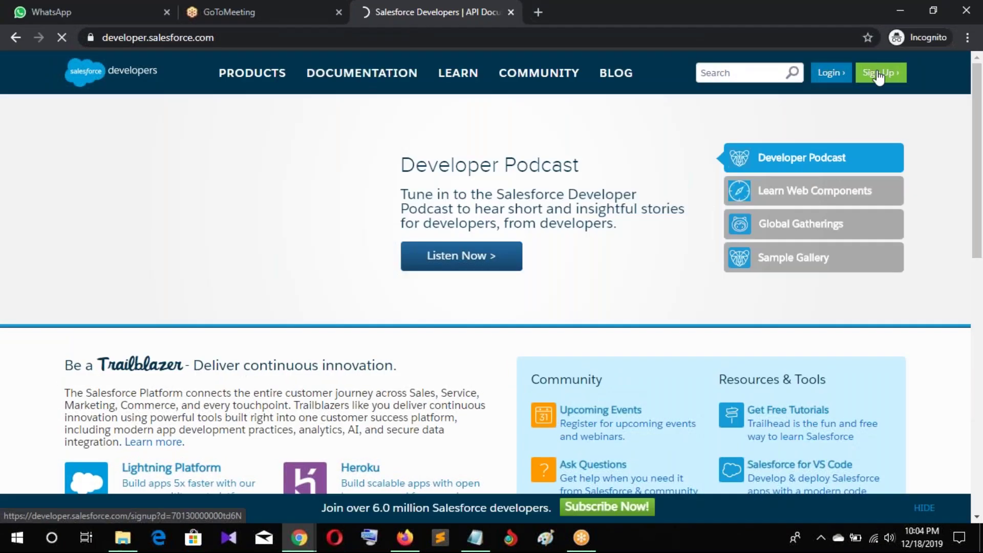
{"action": "left_click", "coordinate": [878, 74]}
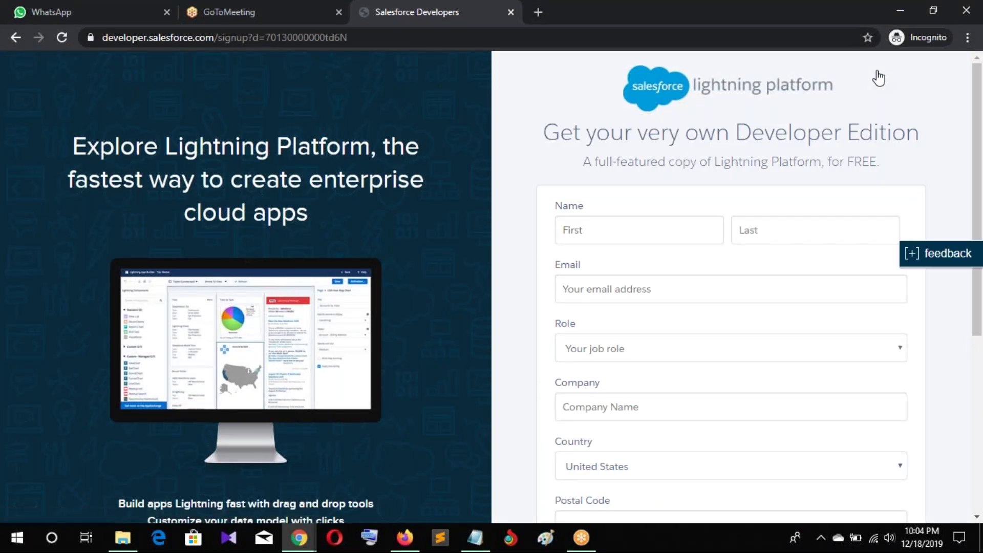
Enter the first name (fixing a typo), last name and e-mail address on the sign-up form
{"action": "left_click", "coordinate": [591, 232]}
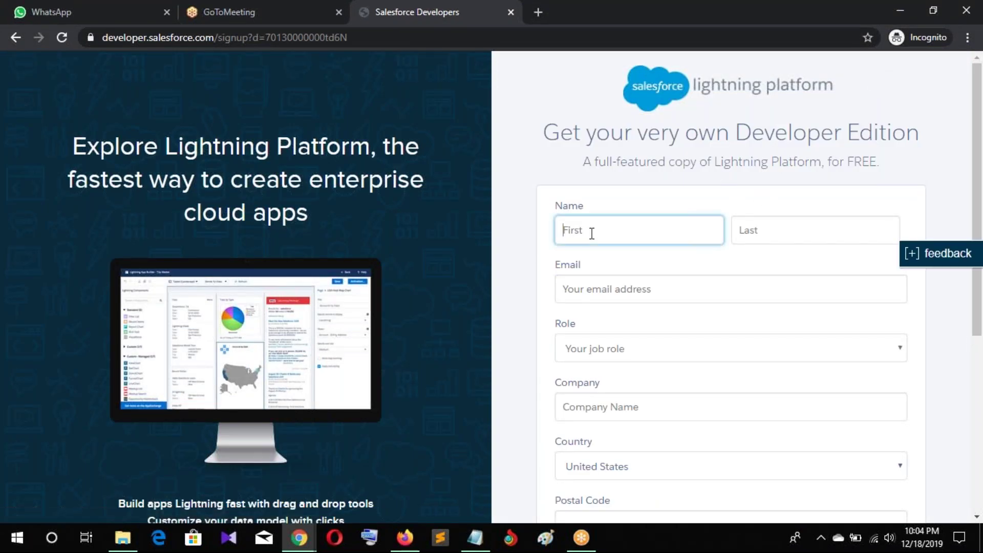
{"action": "type", "text": "sivva"}
{"action": "key", "text": "Tab"}
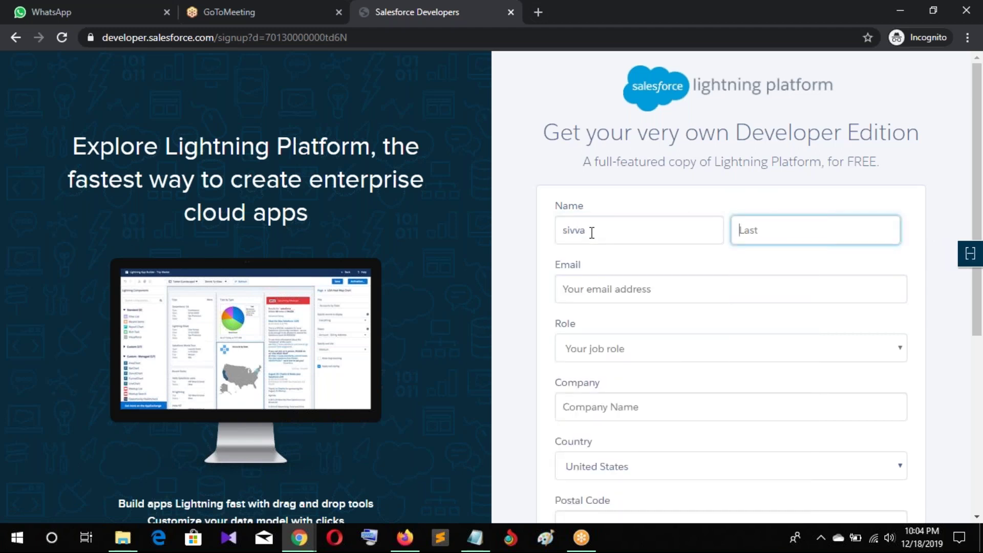
{"action": "double_click", "coordinate": [592, 232]}
{"action": "key", "text": "Tab"}
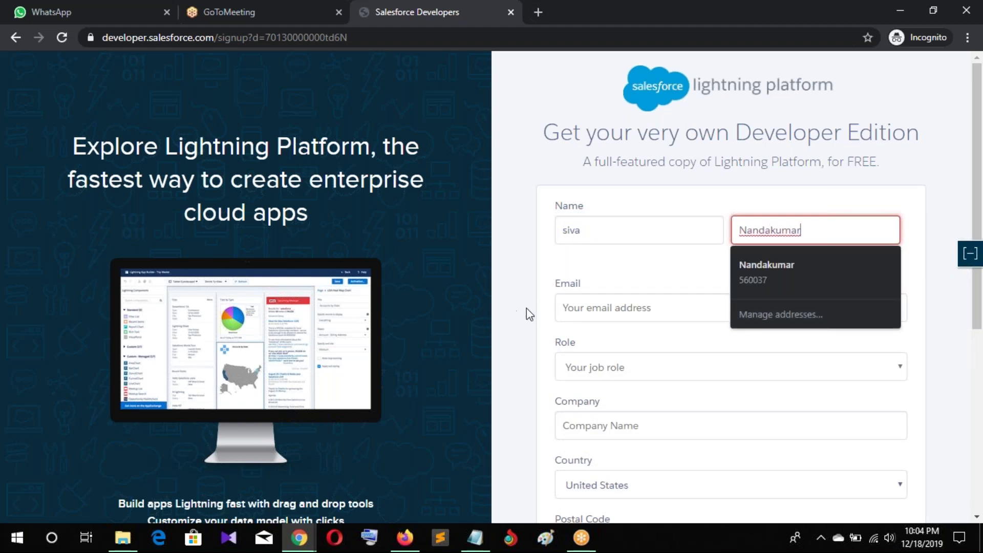
{"action": "left_click", "coordinate": [576, 308]}
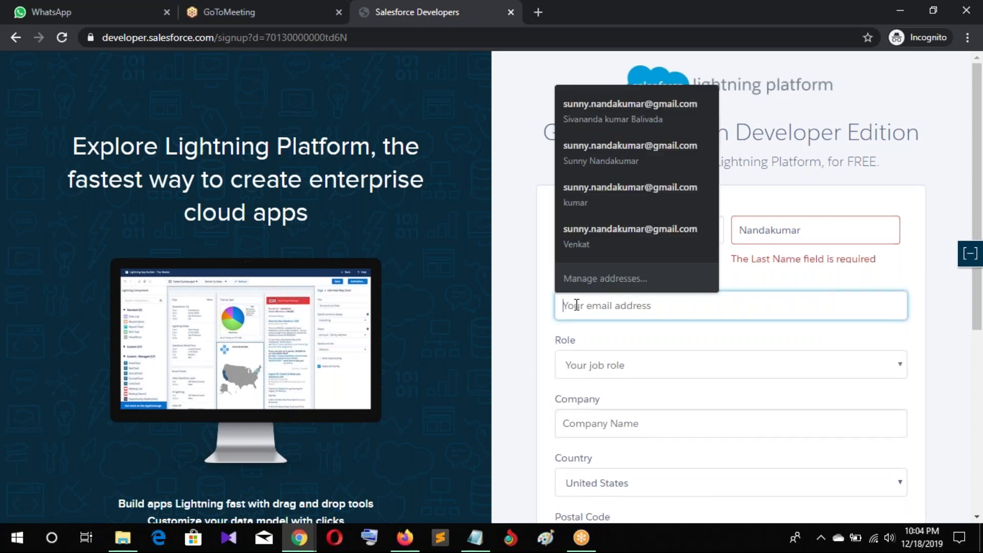
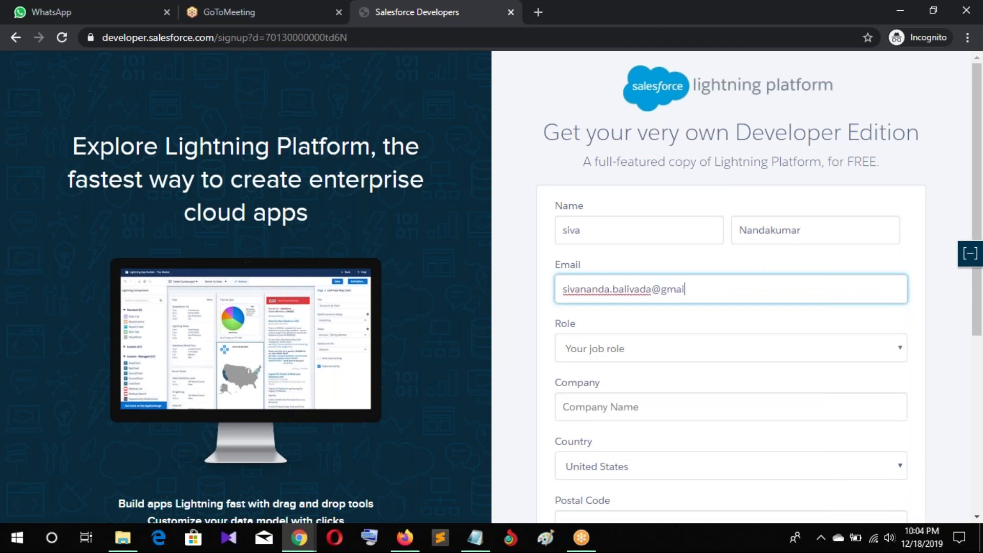
Set Role to Developer and Company to XXXX
{"action": "left_click", "coordinate": [594, 351]}
{"action": "left_click", "coordinate": [588, 381]}
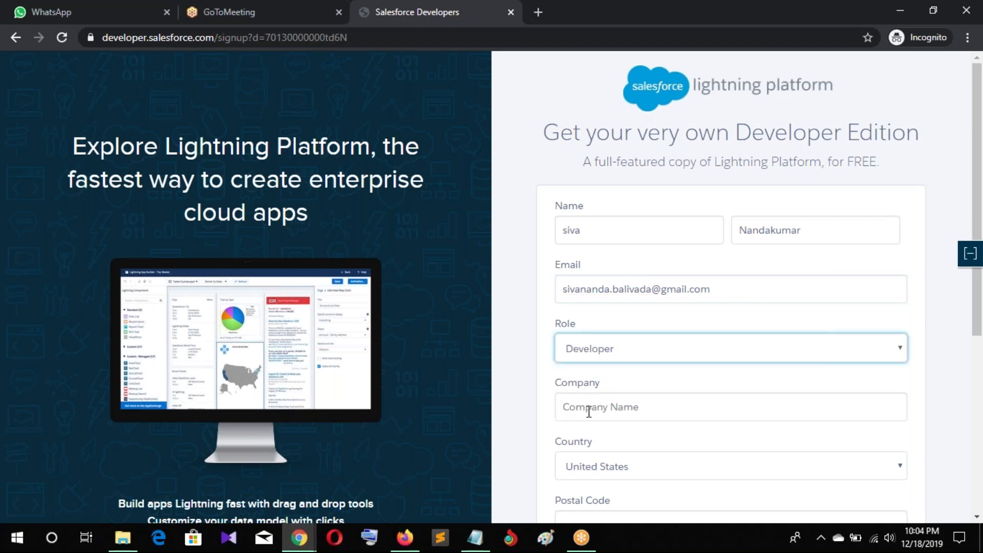
{"action": "left_click", "coordinate": [589, 409]}
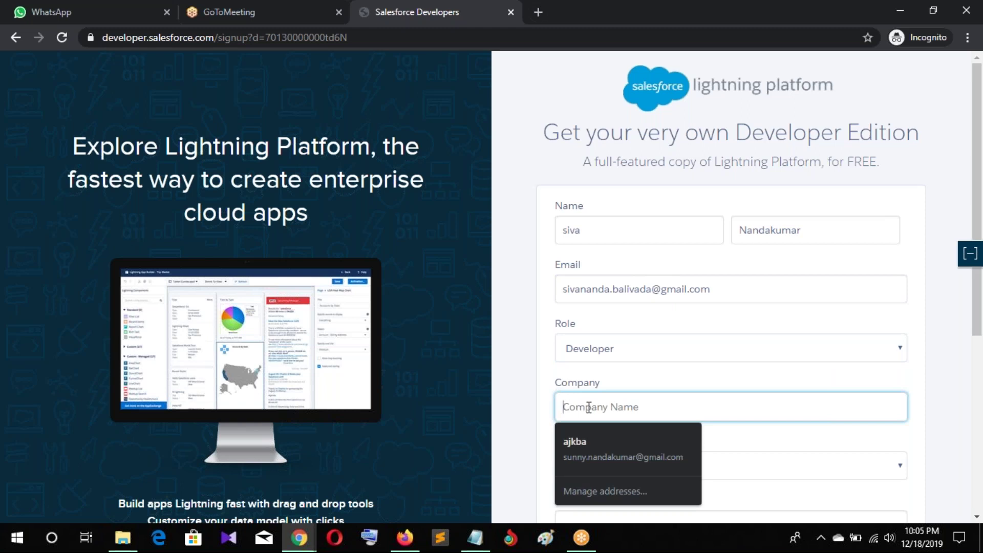
{"action": "type", "text": "XXXX"}
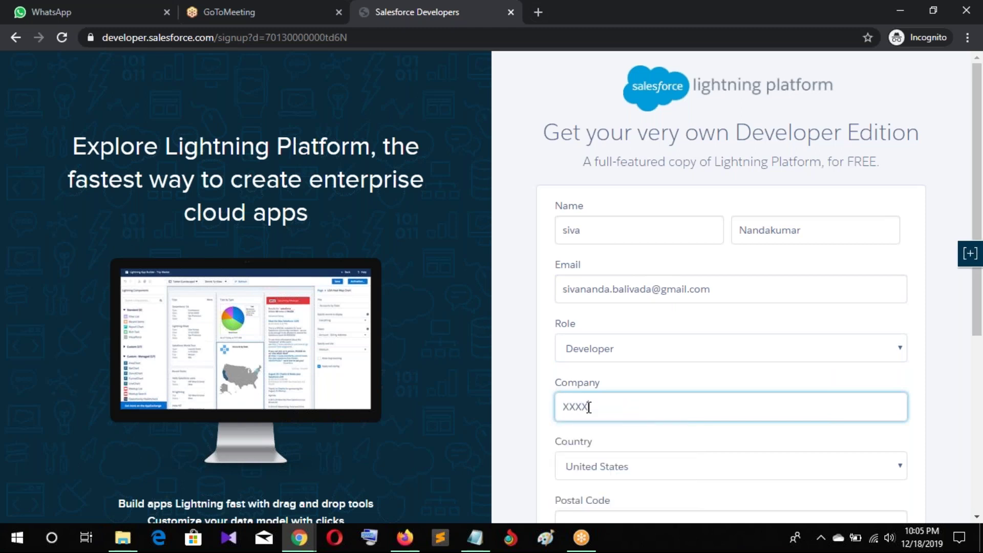
{"action": "scroll", "coordinate": [636, 409], "scroll_direction": "down", "scroll_amount": 1}
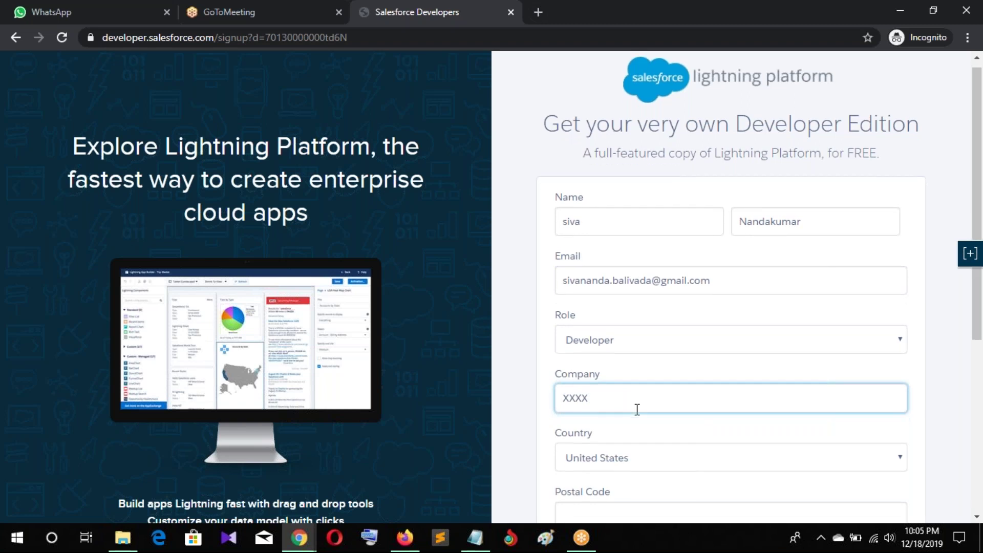
{"action": "scroll", "coordinate": [637, 410], "scroll_direction": "down", "scroll_amount": 4}
Choose India as the country and fill in the postal code
{"action": "left_click", "coordinate": [609, 259]}
{"action": "type", "text": "ind"}
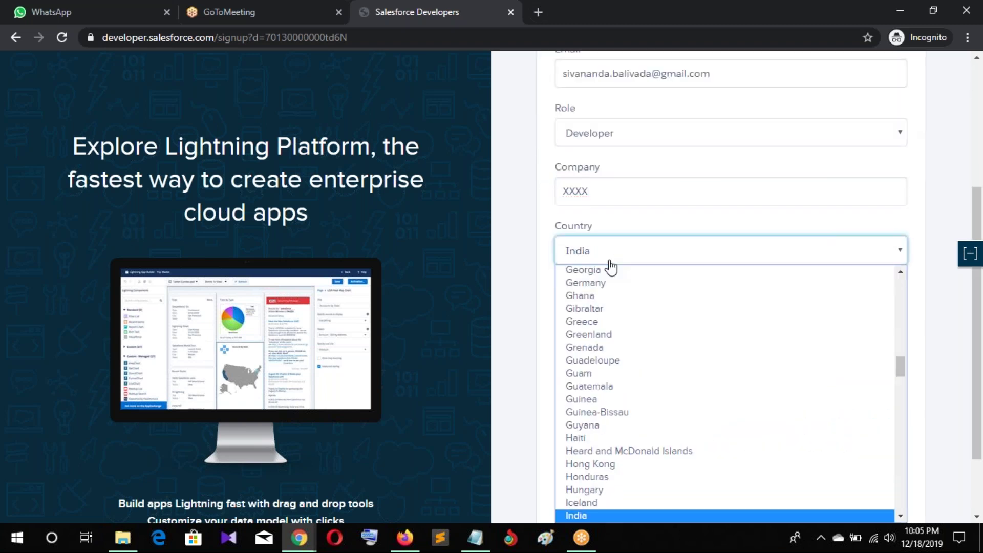
{"action": "key", "text": "Return"}
{"action": "left_click", "coordinate": [612, 303]}
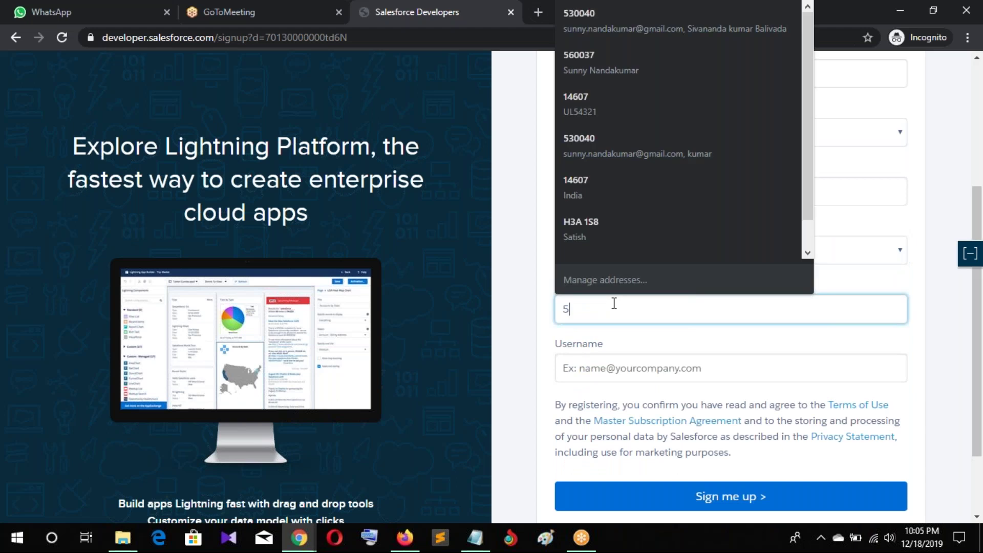
{"action": "type", "text": "530040"}
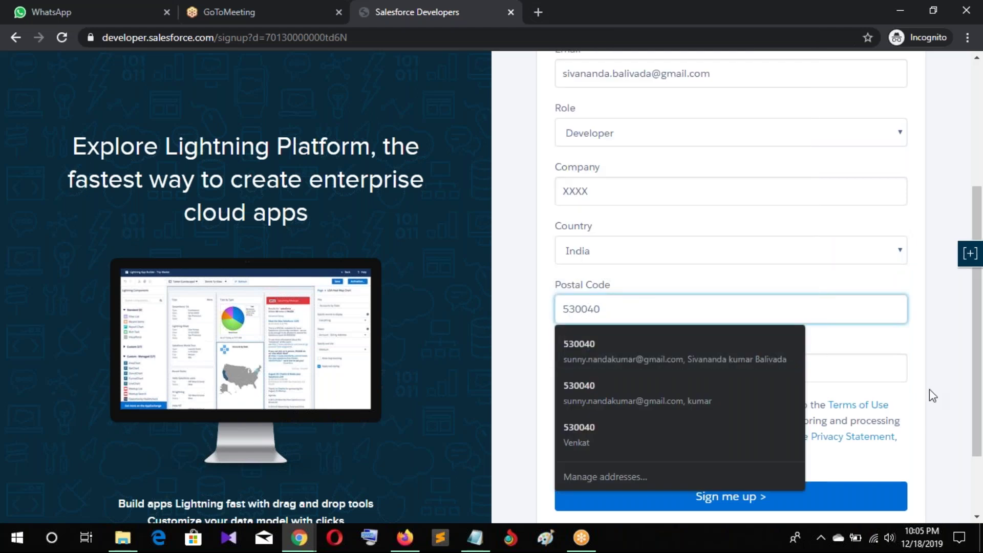
Enter an e-mail-style username and submit the sign-up form
{"action": "left_click", "coordinate": [854, 364]}
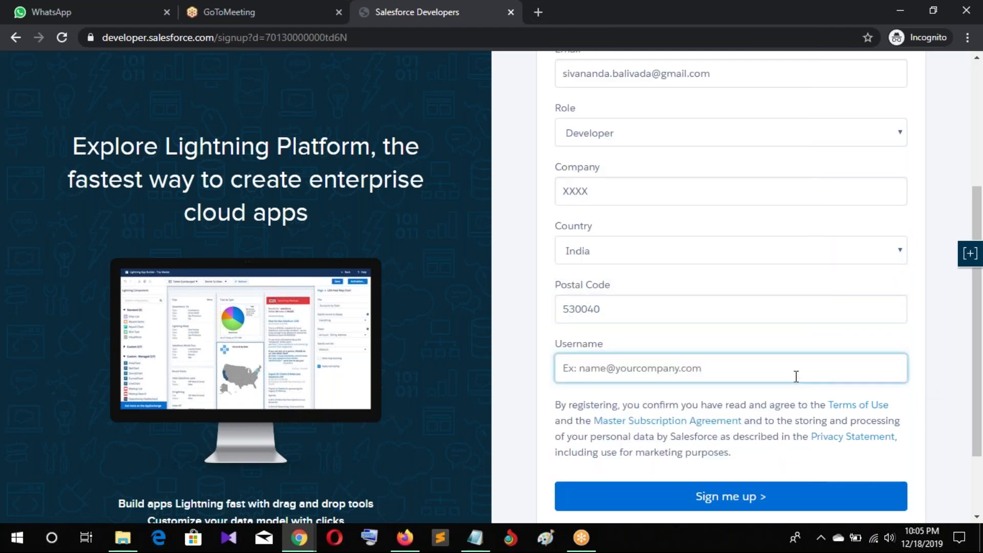
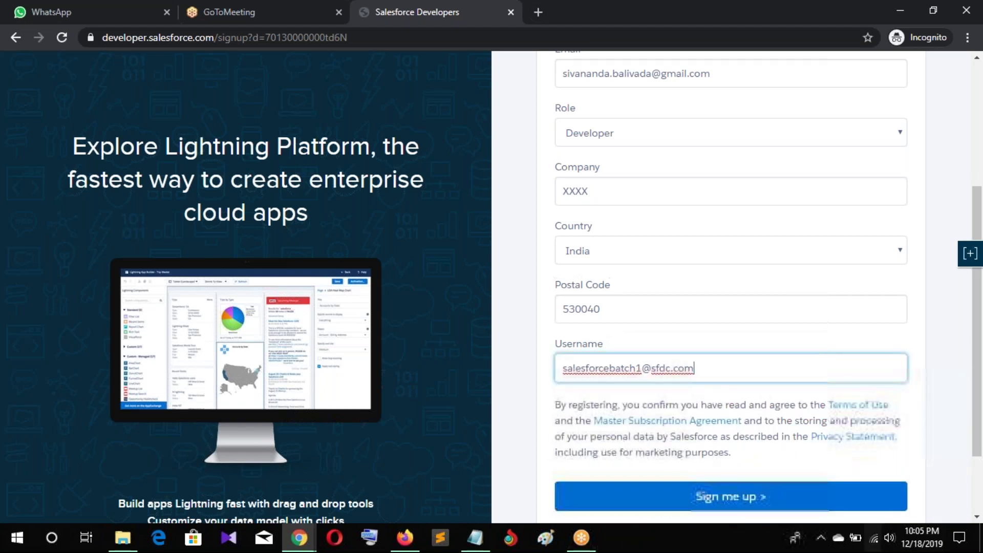
{"action": "left_click", "coordinate": [770, 496]}
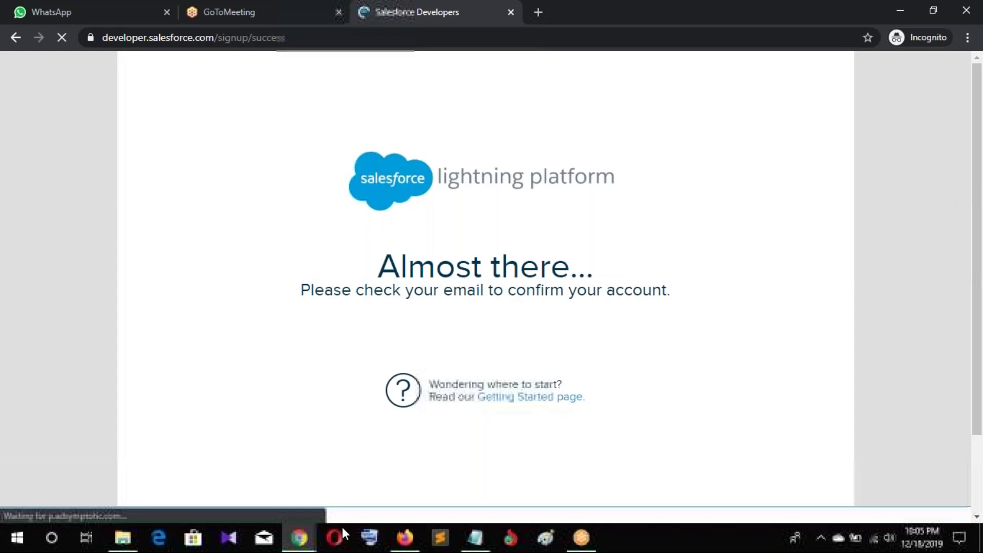
Open the 'Welcome to Salesforce: Verify your account' email in Gmail and verify the account
{"action": "left_click", "coordinate": [404, 537]}
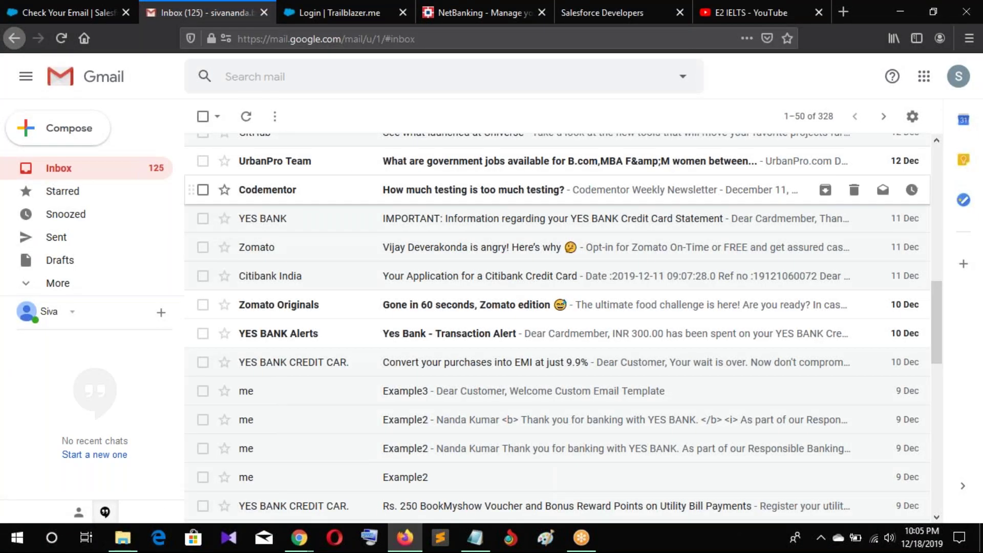
{"action": "scroll", "coordinate": [451, 194], "scroll_direction": "up", "scroll_amount": 7}
{"action": "left_click", "coordinate": [486, 188]}
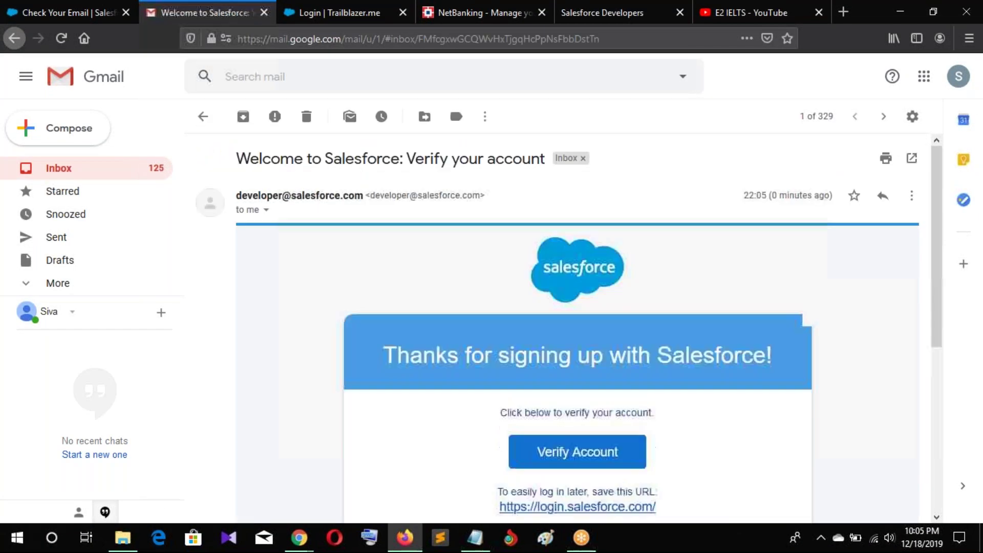
{"action": "scroll", "coordinate": [642, 365], "scroll_direction": "down", "scroll_amount": 6}
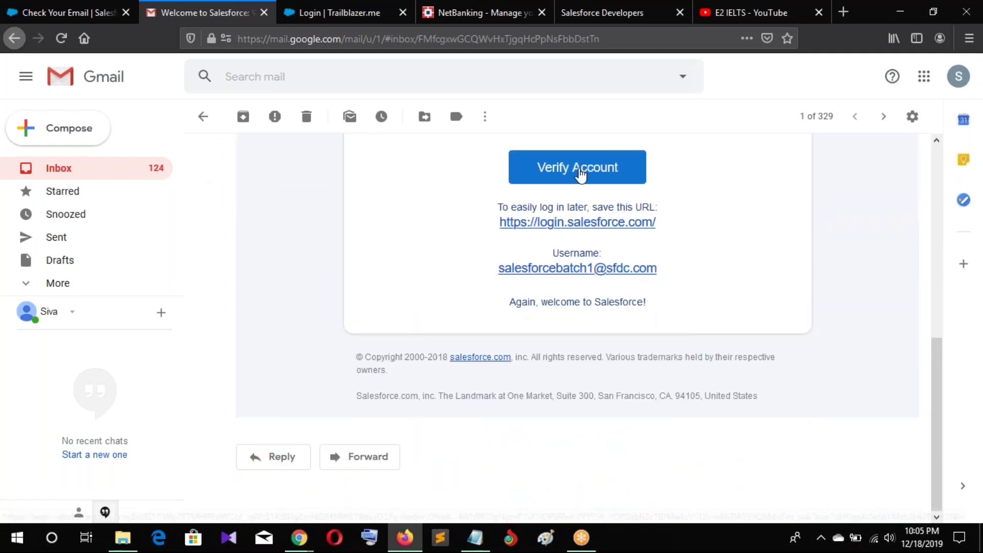
{"action": "left_click", "coordinate": [579, 171]}
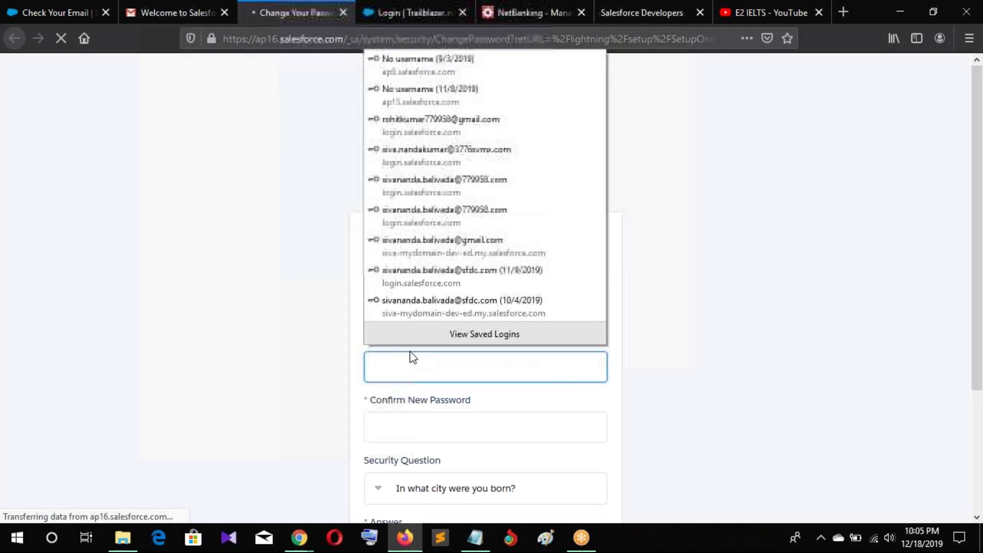
Enter and confirm the new password, answer the security question, and submit the change
{"action": "type", "text": "abc"}
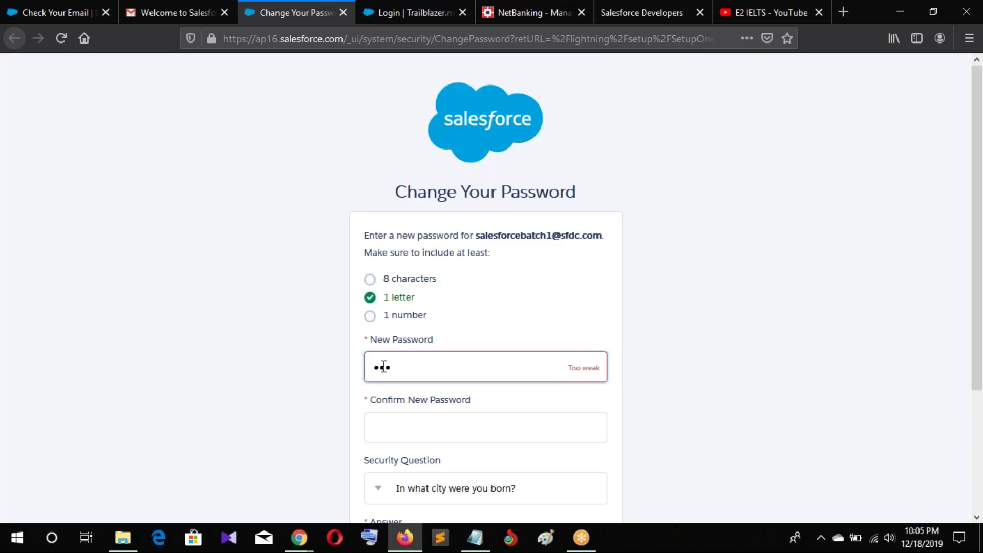
{"action": "type", "text": "123456"}
{"action": "key", "text": "Tab"}
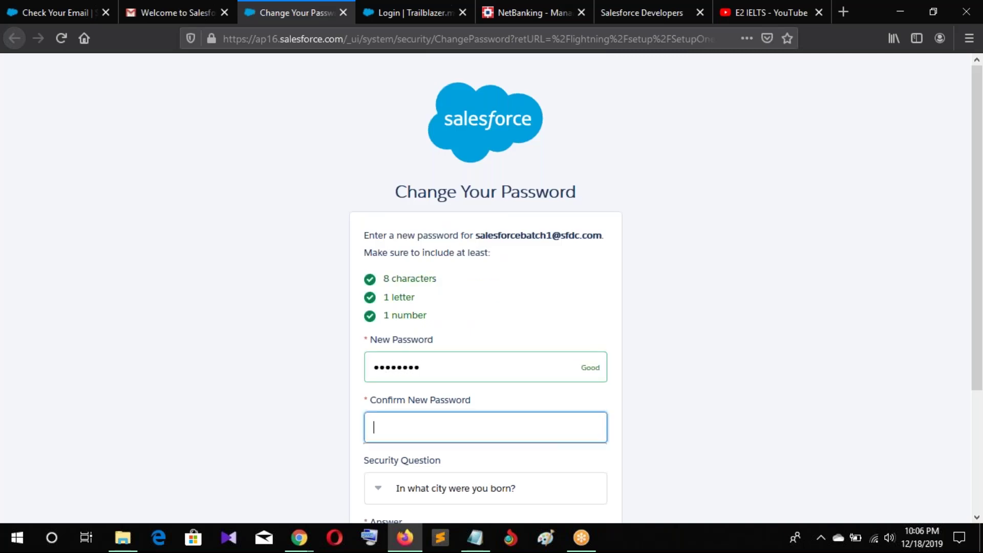
{"action": "type", "text": "abc123456"}
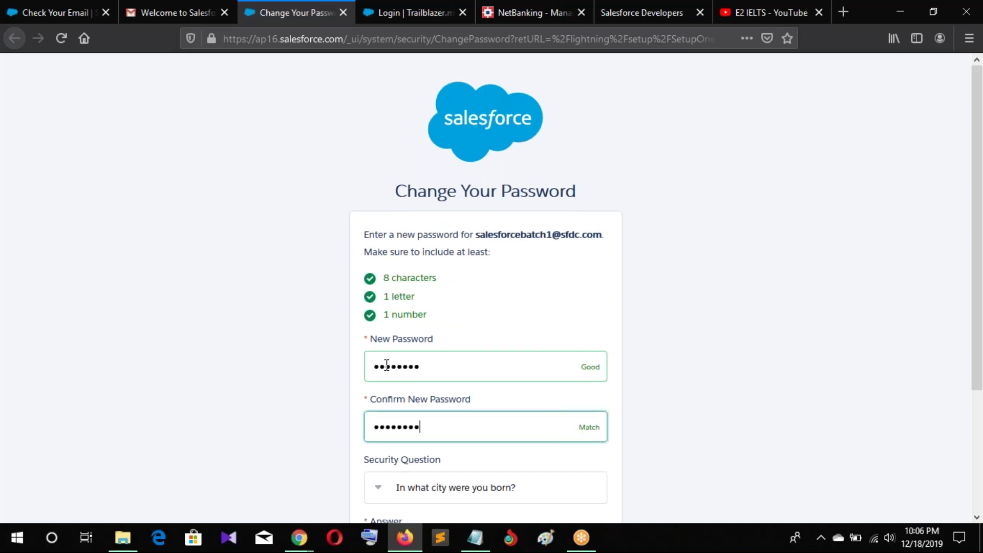
{"action": "scroll", "coordinate": [389, 369], "scroll_direction": "down", "scroll_amount": 5}
{"action": "left_click", "coordinate": [406, 384]}
{"action": "type", "text": "Visakhapatnam"}
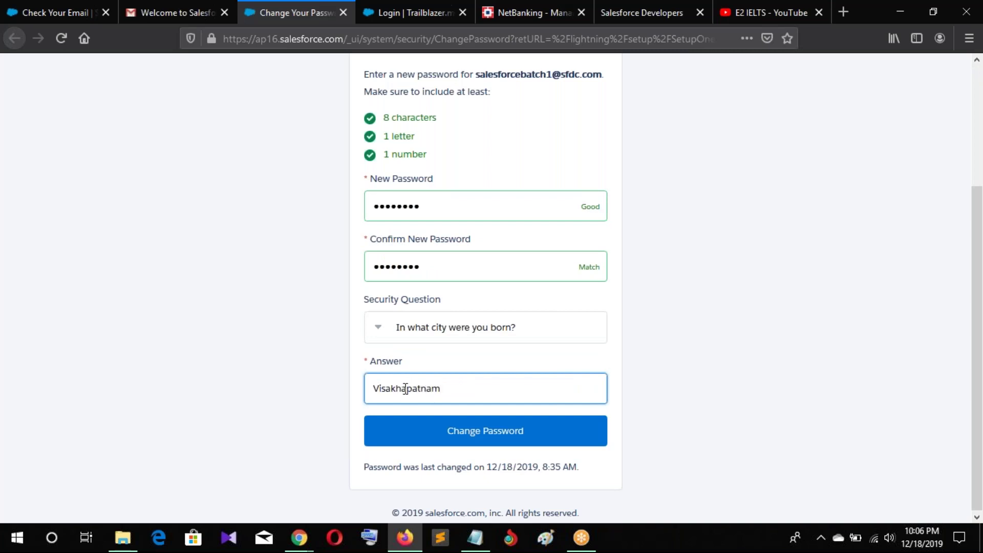
{"action": "left_click", "coordinate": [450, 444]}
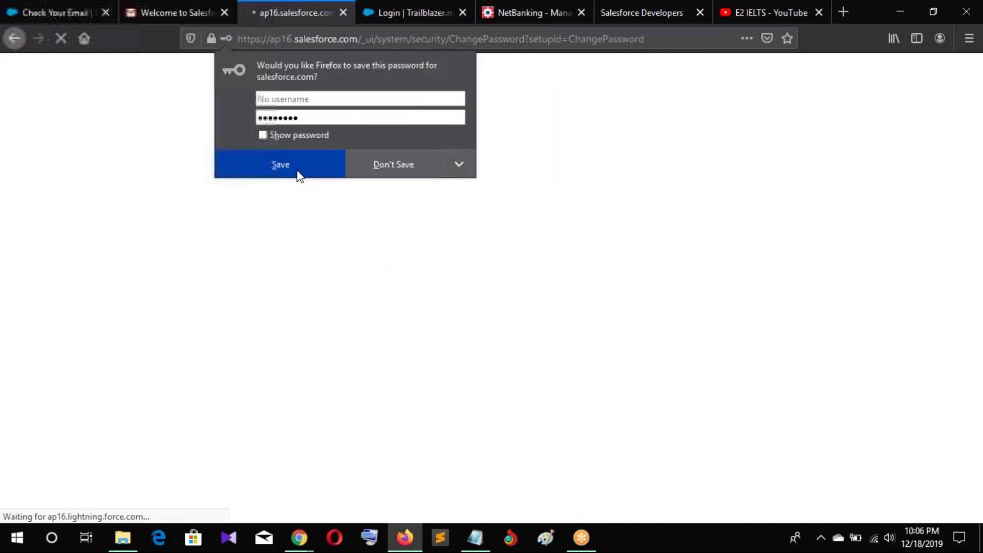
Save the password in Firefox and dismiss the Welcome to Lightning Experience pop-up
{"action": "left_click", "coordinate": [296, 170]}
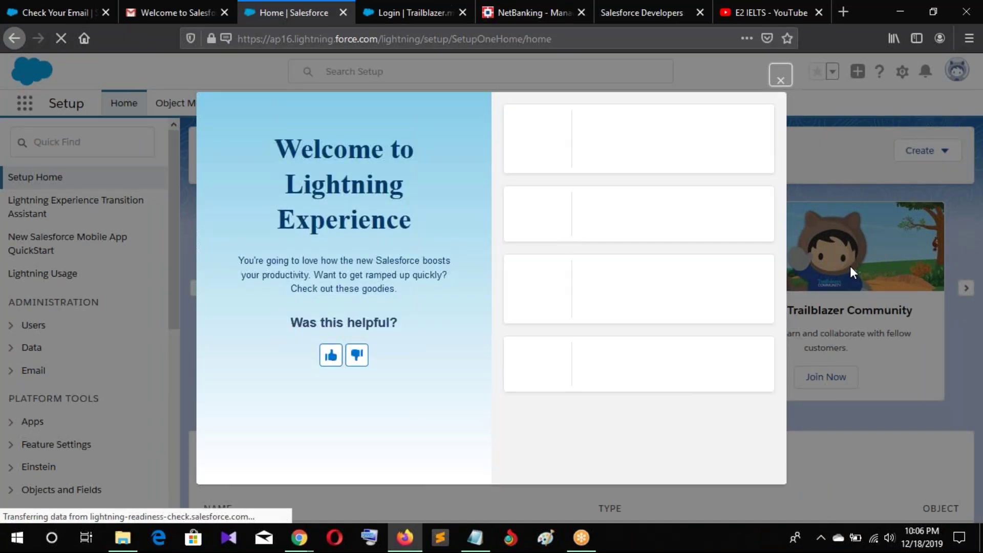
{"action": "left_click", "coordinate": [778, 82]}
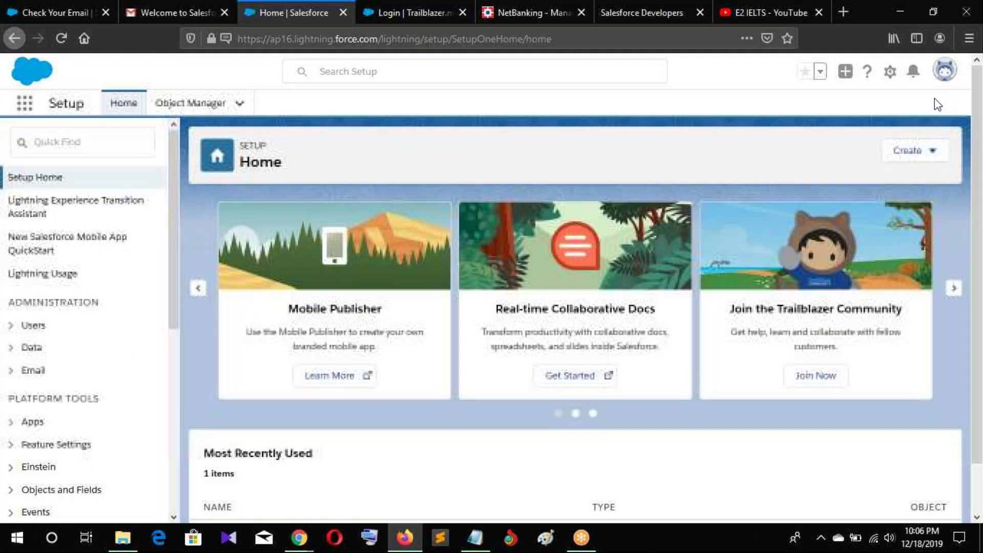
Switch to Salesforce Classic from the profile avatar menu
{"action": "left_click", "coordinate": [945, 72]}
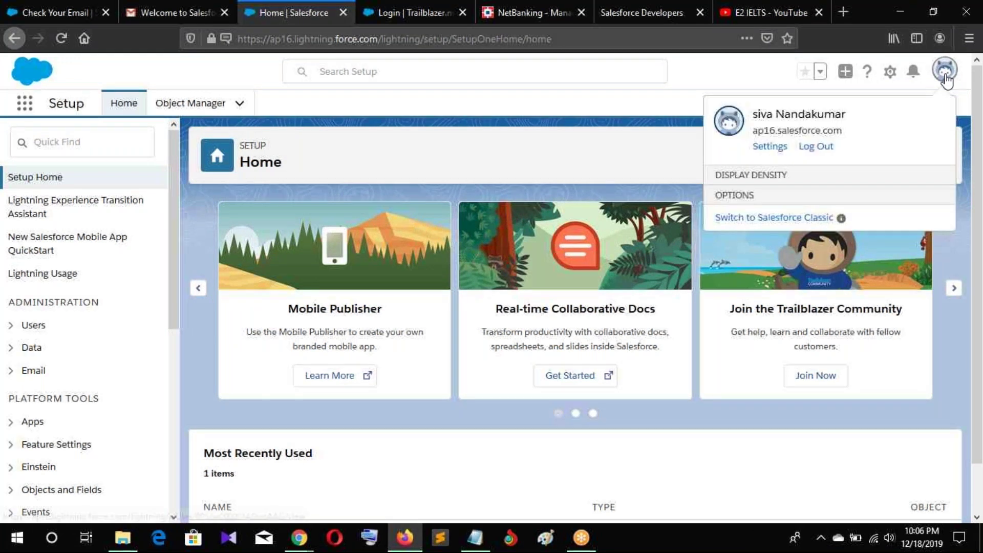
{"action": "left_click", "coordinate": [781, 277]}
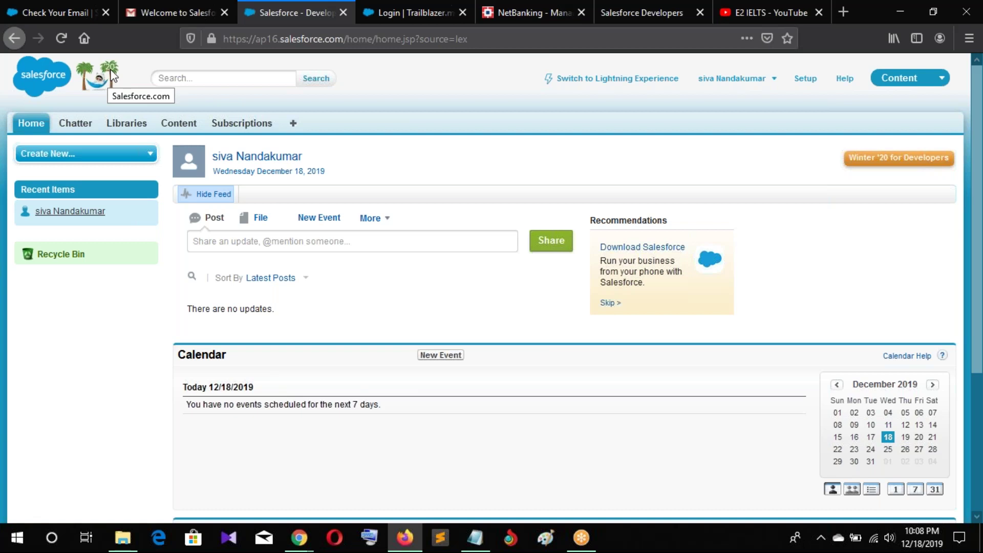
{"action": "key", "text": "ctrl+plus"}
{"action": "key", "text": "ctrl+plus"}
{"action": "key", "text": "ctrl+plus"}
{"action": "key", "text": "ctrl+plus"}
{"action": "key", "text": "ctrl+plus"}
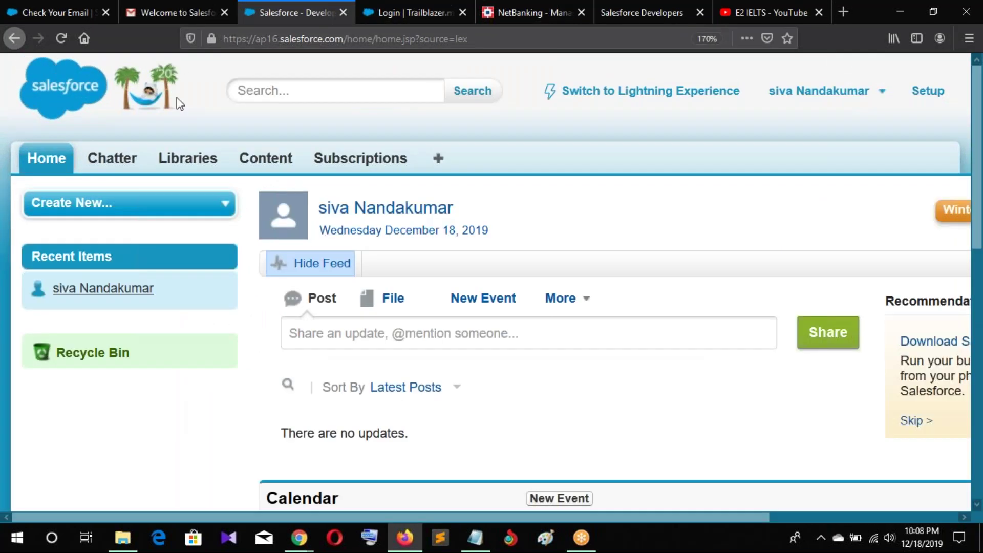
{"action": "key", "text": "ctrl+plus"}
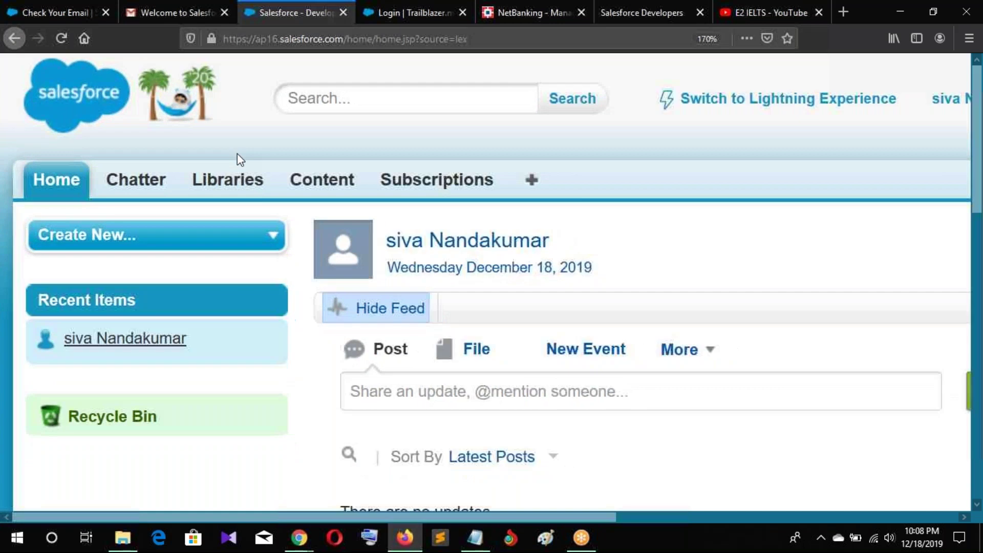
{"action": "key", "text": "ctrl+minus"}
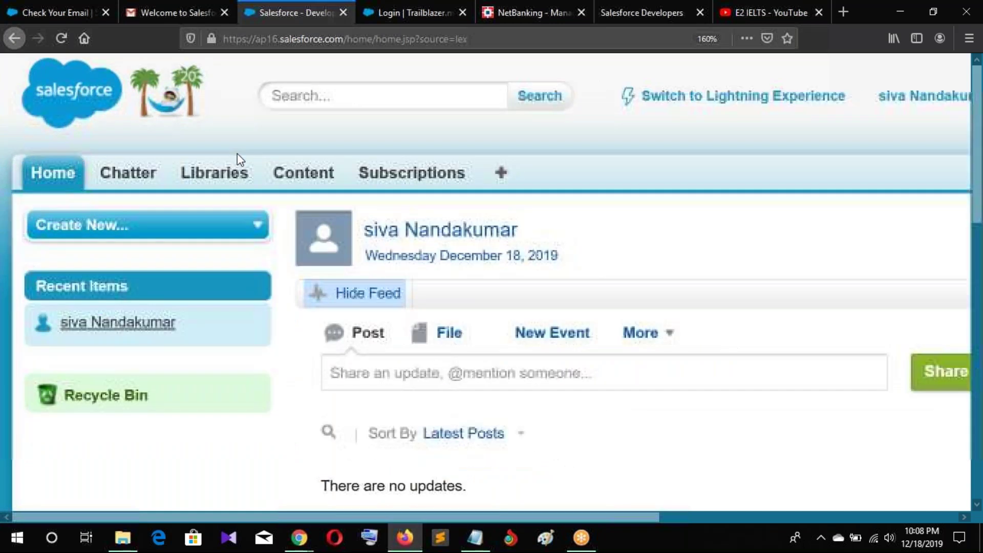
{"action": "key", "text": "ctrl+0"}
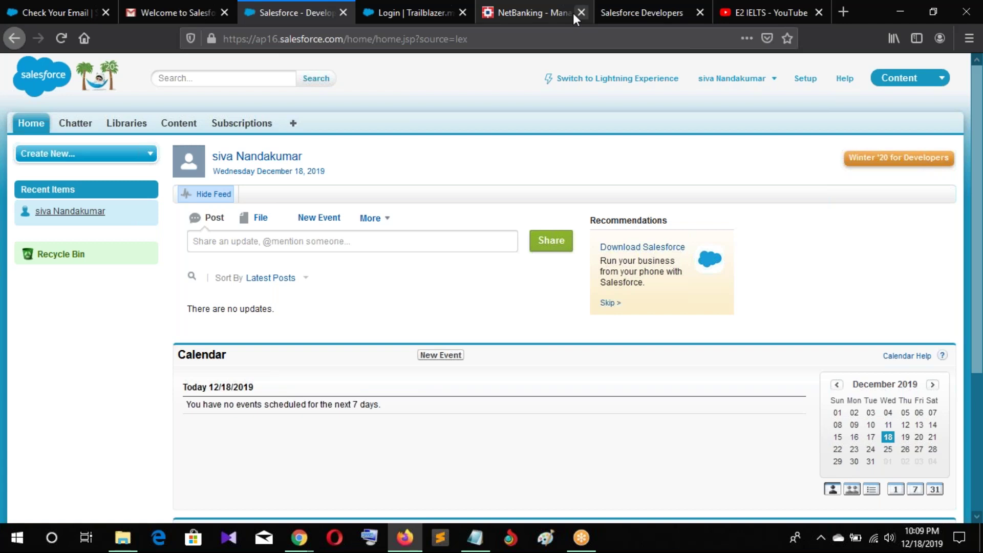
Search all records for 'brill' from the header search box
{"action": "left_click", "coordinate": [183, 82]}
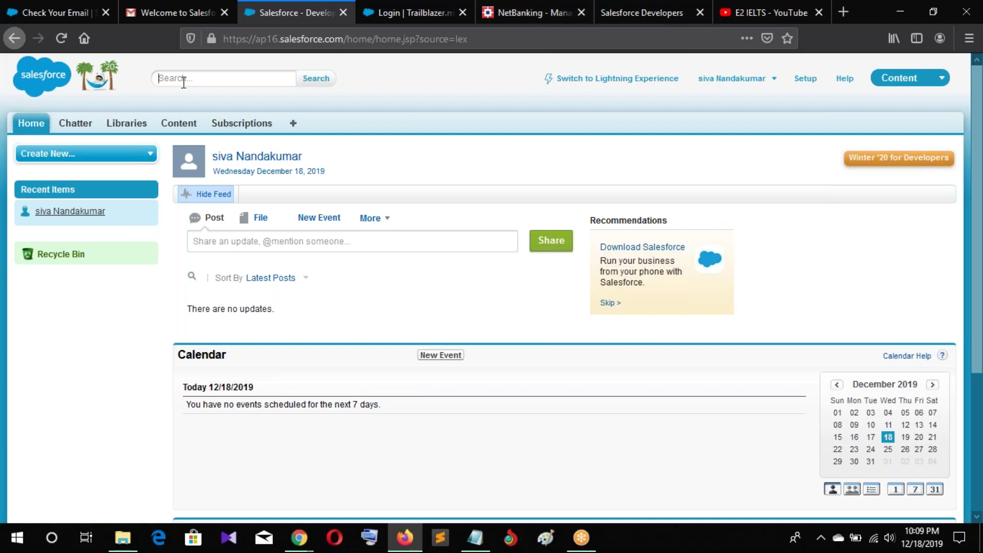
{"action": "type", "text": "brill"}
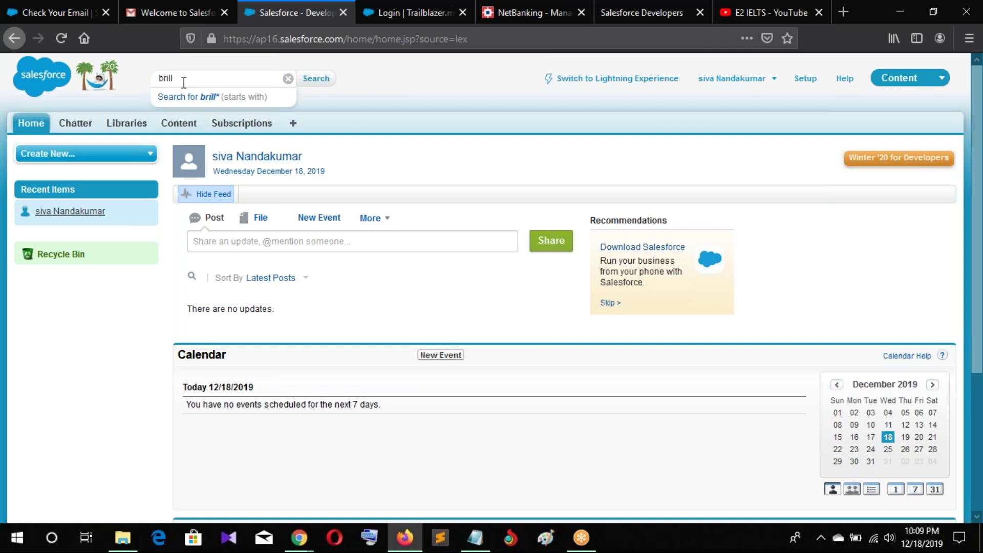
{"action": "left_click", "coordinate": [316, 79]}
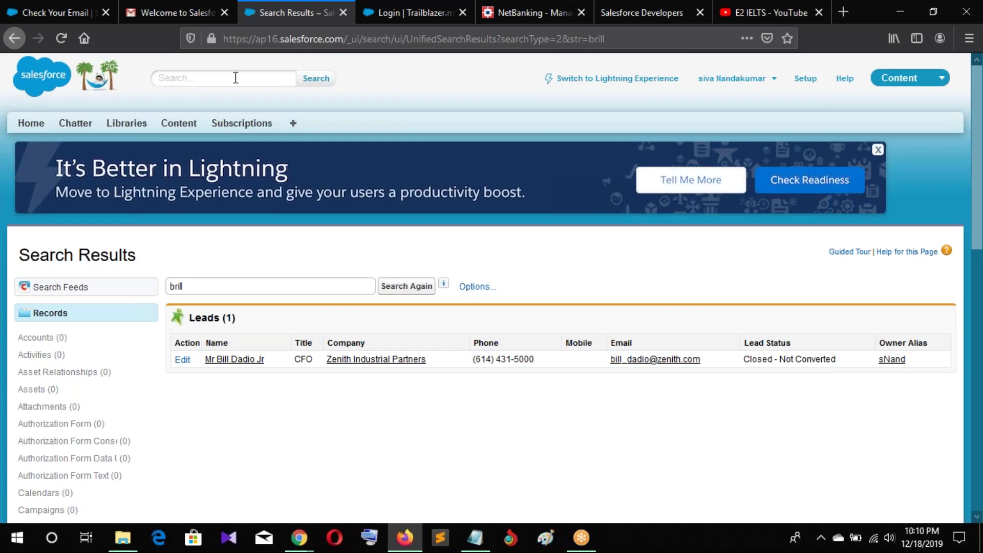
Search for 'edge' and review the Edge Communications account, two contacts and four opportunities
{"action": "type", "text": "edge"}
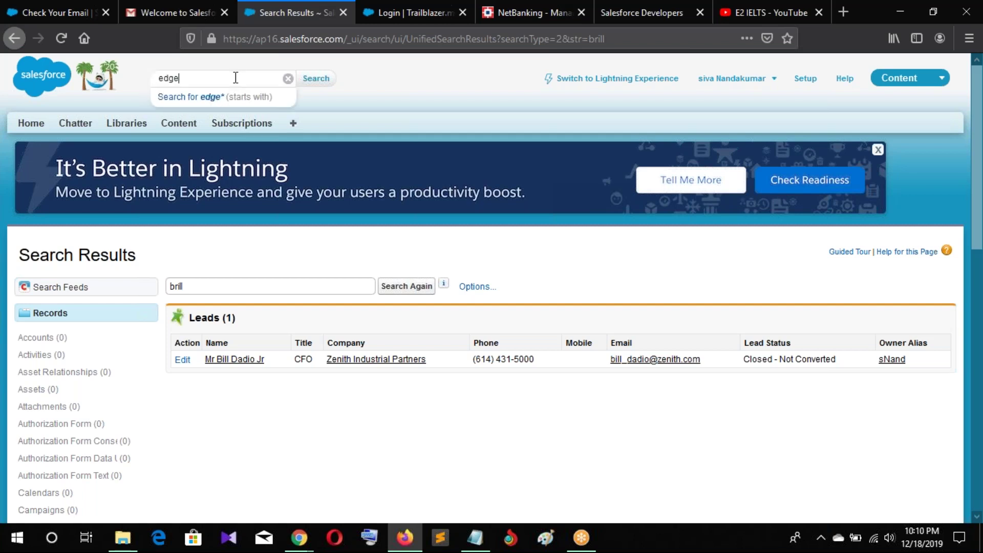
{"action": "left_click", "coordinate": [326, 84]}
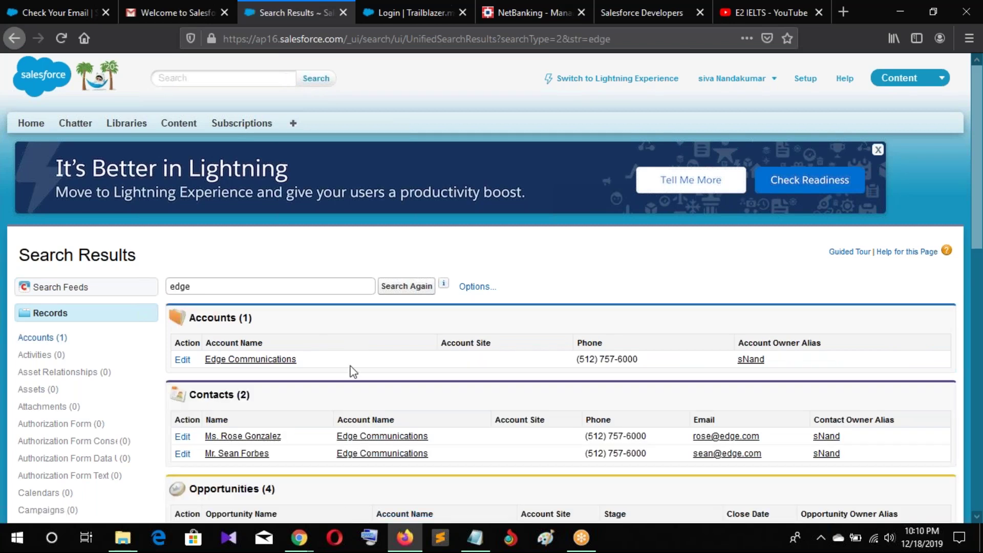
{"action": "scroll", "coordinate": [439, 325], "scroll_direction": "down", "scroll_amount": 4}
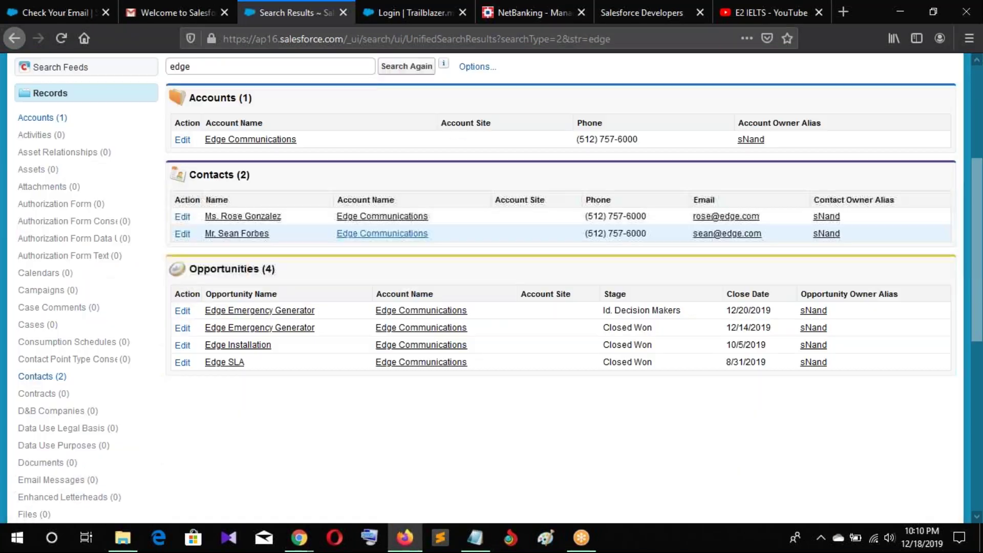
{"action": "scroll", "coordinate": [348, 236], "scroll_direction": "up", "scroll_amount": 3}
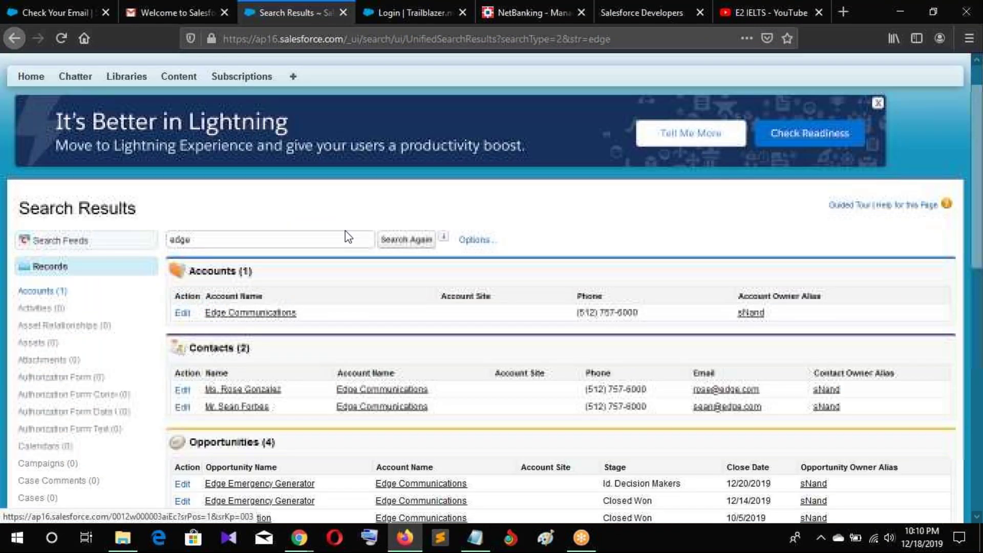
{"action": "scroll", "coordinate": [348, 237], "scroll_direction": "up", "scroll_amount": 2}
{"action": "scroll", "coordinate": [340, 467], "scroll_direction": "down", "scroll_amount": 4}
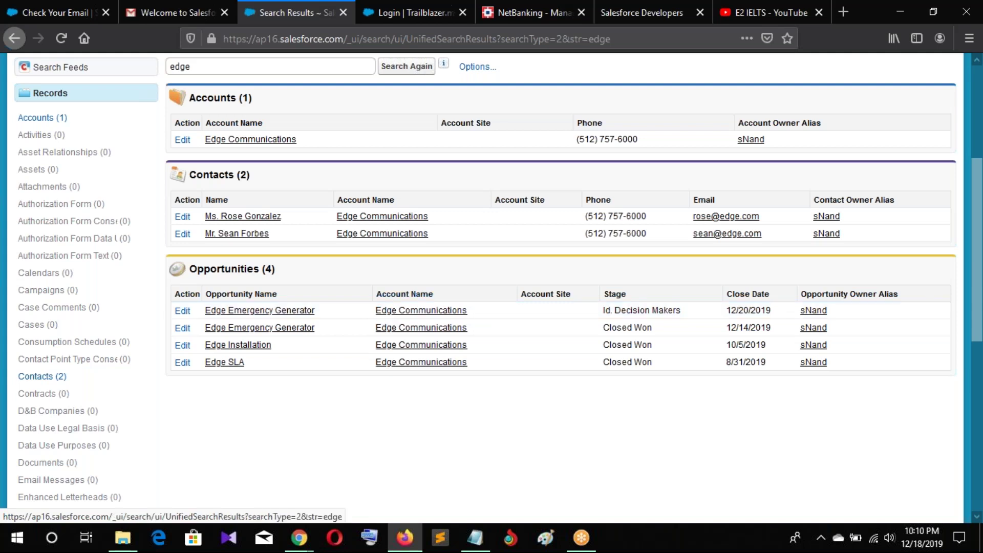
{"action": "scroll", "coordinate": [431, 272], "scroll_direction": "up", "scroll_amount": 5}
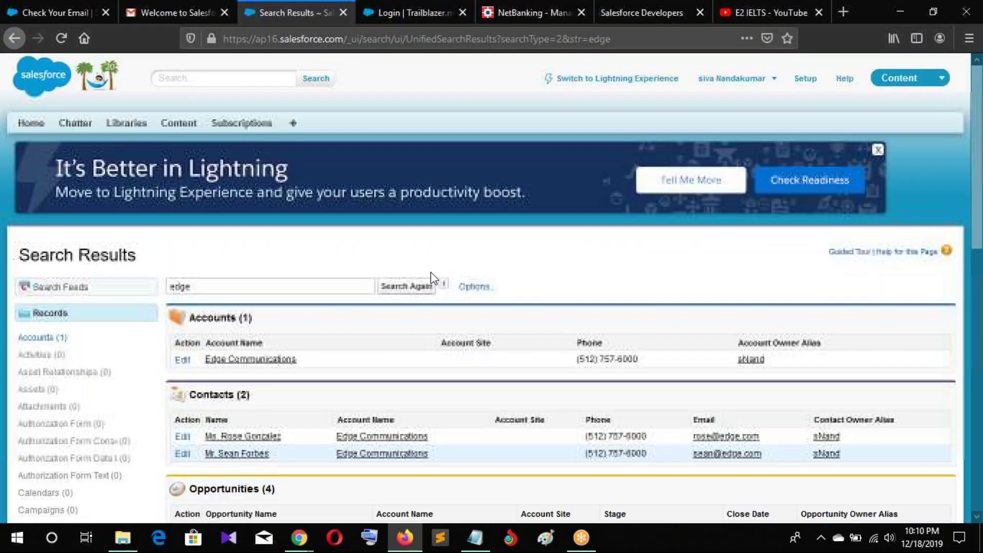
{"action": "left_click", "coordinate": [661, 81]}
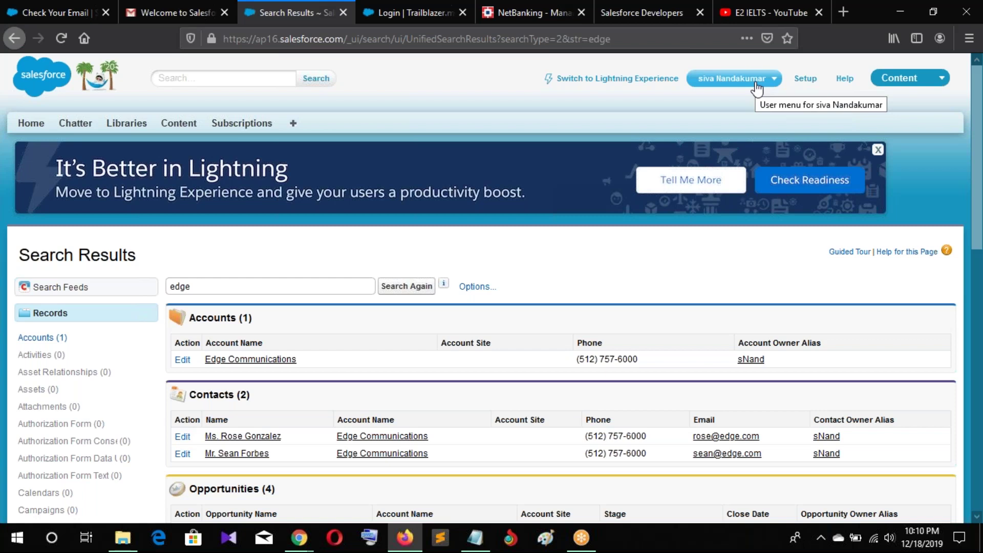
Choose My Profile from the user name menu to view your Chatter profile page
{"action": "left_click", "coordinate": [757, 87]}
{"action": "left_click", "coordinate": [759, 88]}
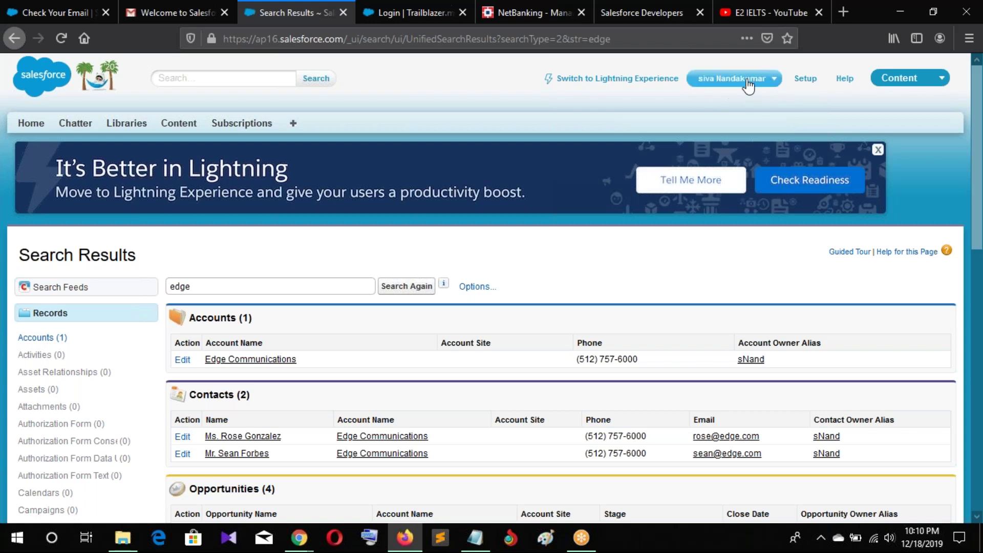
{"action": "left_click", "coordinate": [763, 82]}
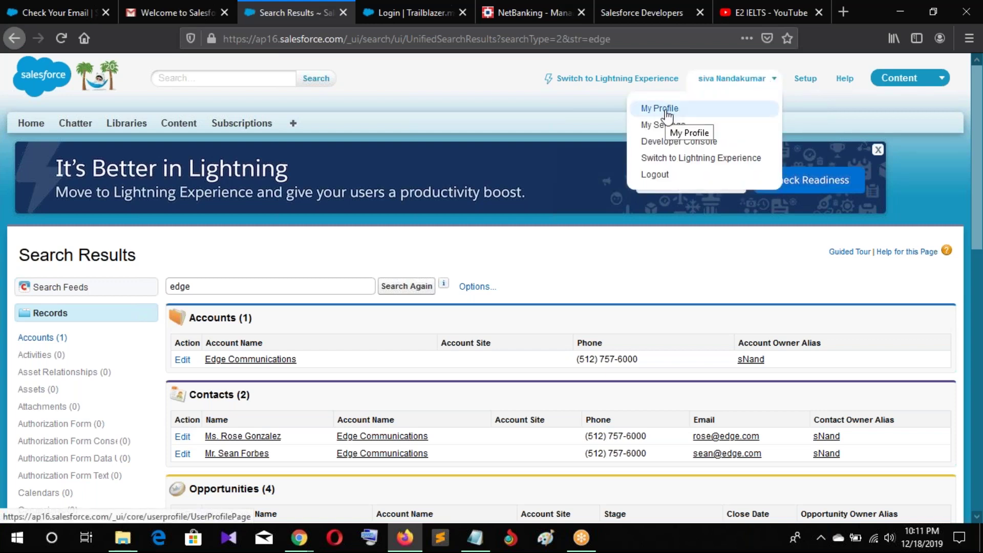
{"action": "left_click", "coordinate": [666, 108]}
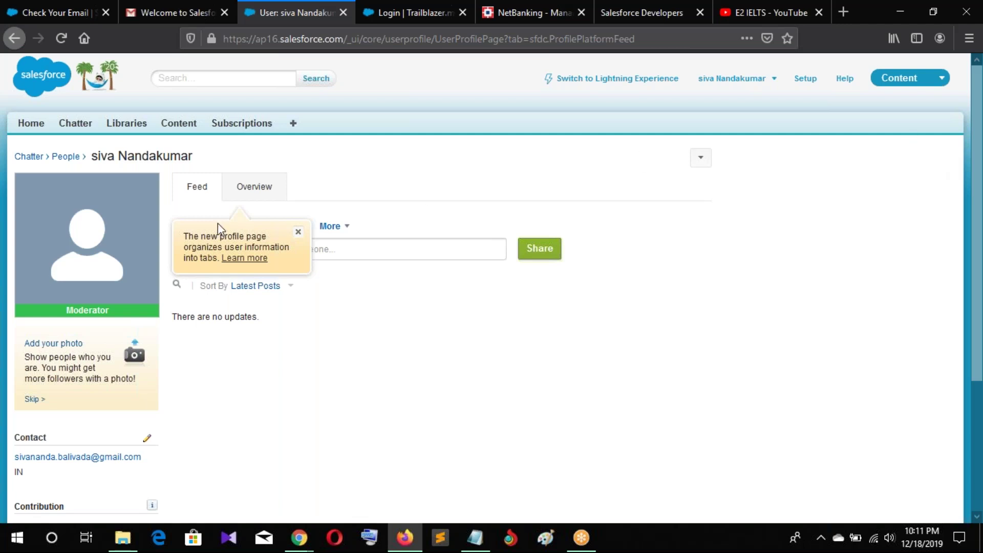
Dismiss the profile tip and open the contact editor, stepping through Email, Fax, address and City fields
{"action": "left_click", "coordinate": [301, 235]}
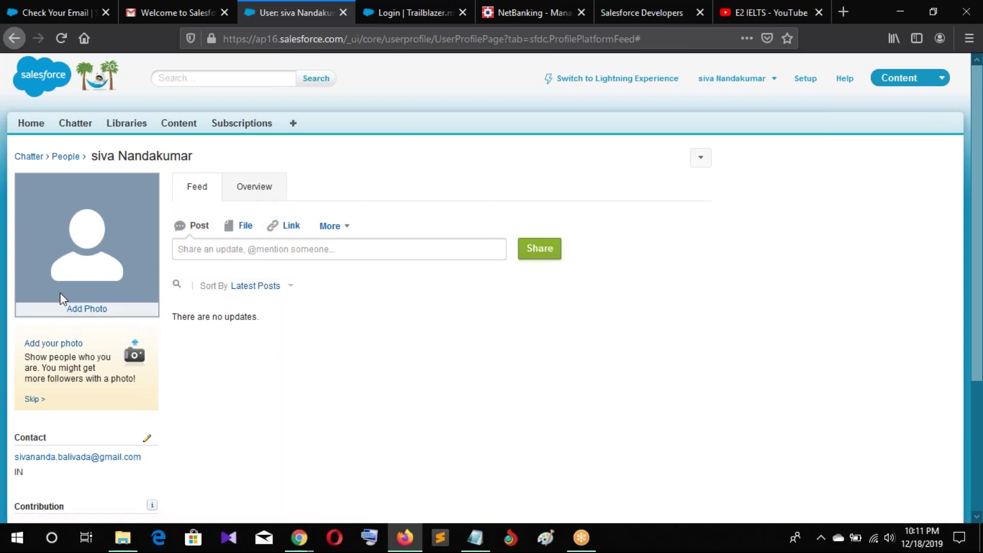
{"action": "scroll", "coordinate": [60, 293], "scroll_direction": "down", "scroll_amount": 3}
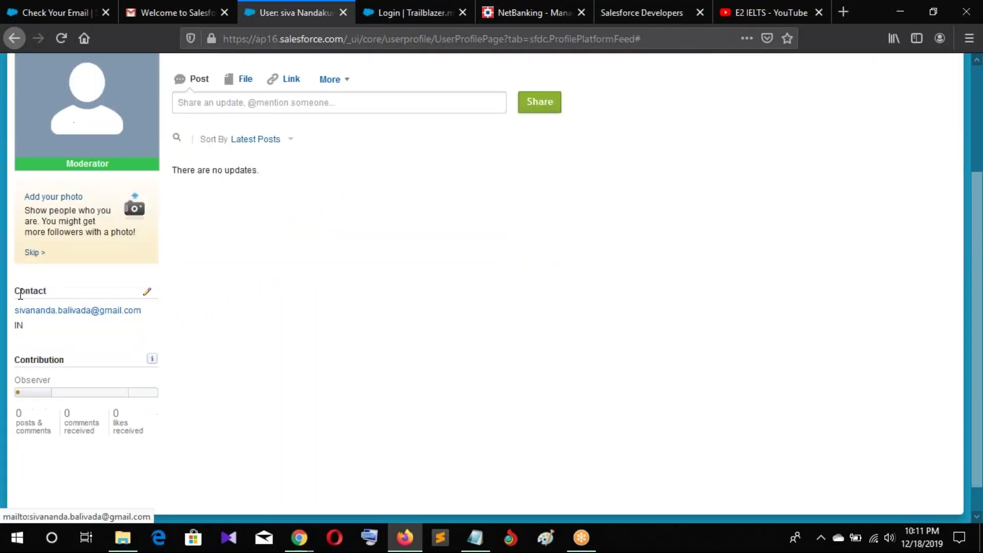
{"action": "left_click", "coordinate": [147, 291]}
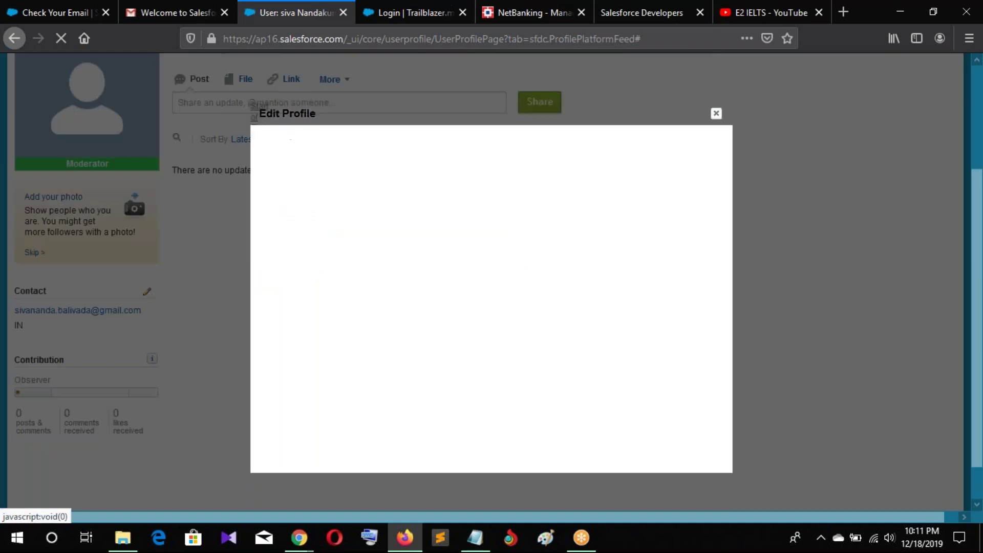
{"action": "left_click", "coordinate": [429, 198]}
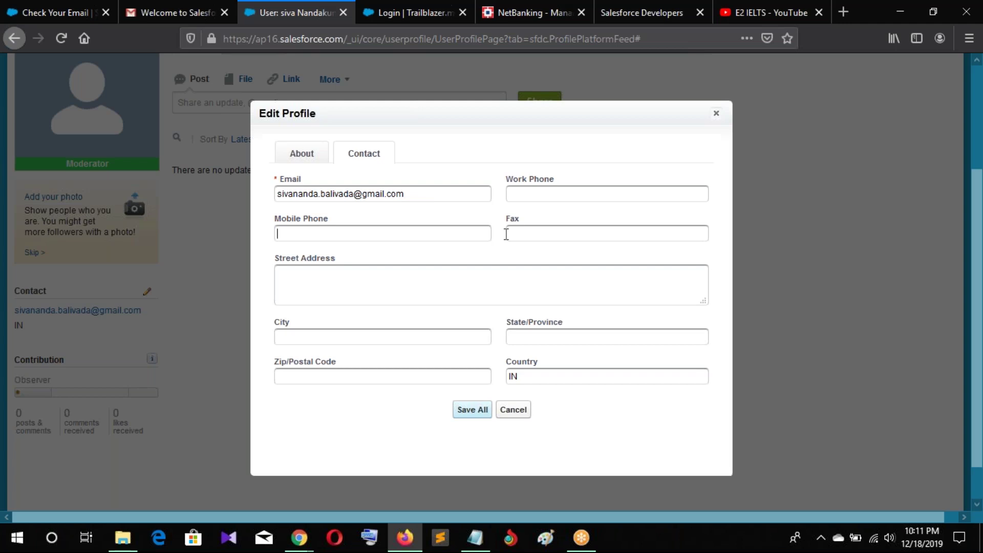
{"action": "left_click", "coordinate": [564, 239]}
{"action": "left_click", "coordinate": [332, 282]}
{"action": "left_click", "coordinate": [340, 343]}
Switch to the About details, then cancel the Edit Profile dialog without saving
{"action": "scroll", "coordinate": [518, 300], "scroll_direction": "down", "scroll_amount": 2}
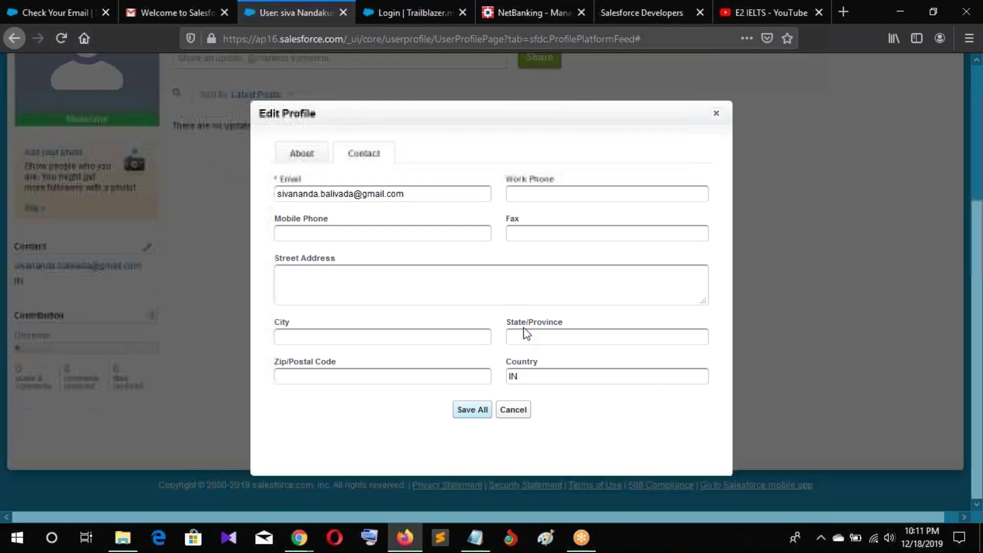
{"action": "left_click", "coordinate": [301, 153]}
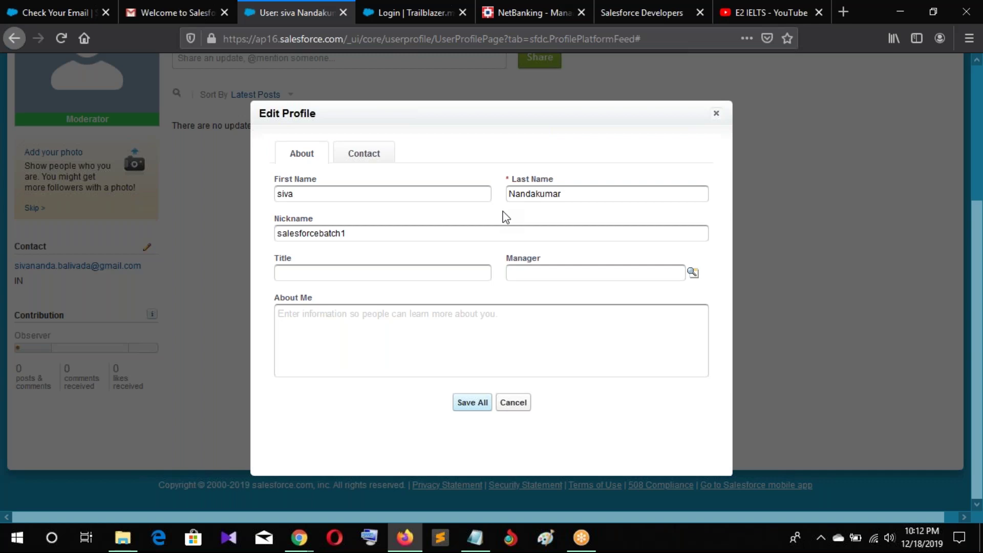
{"action": "left_click", "coordinate": [513, 403]}
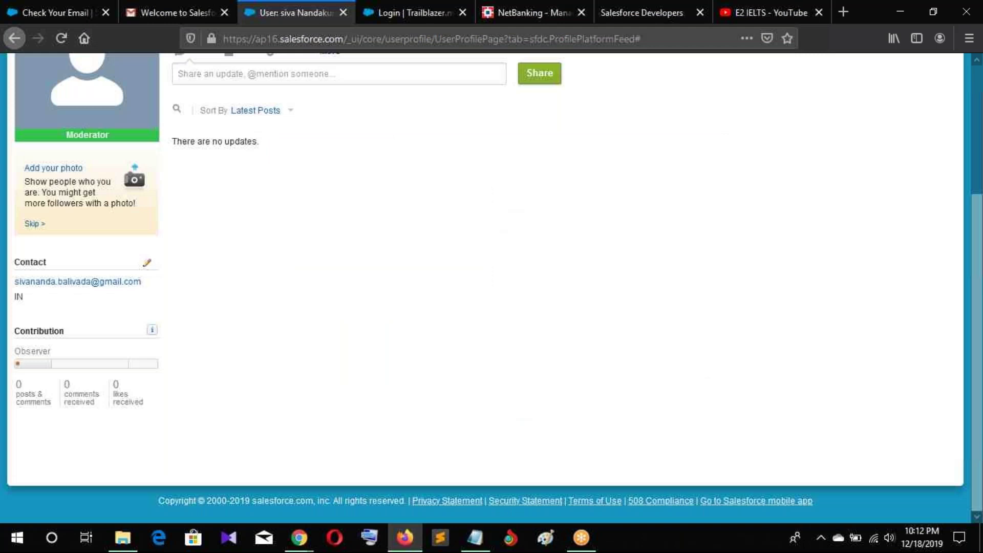
{"action": "scroll", "coordinate": [180, 344], "scroll_direction": "up", "scroll_amount": 3}
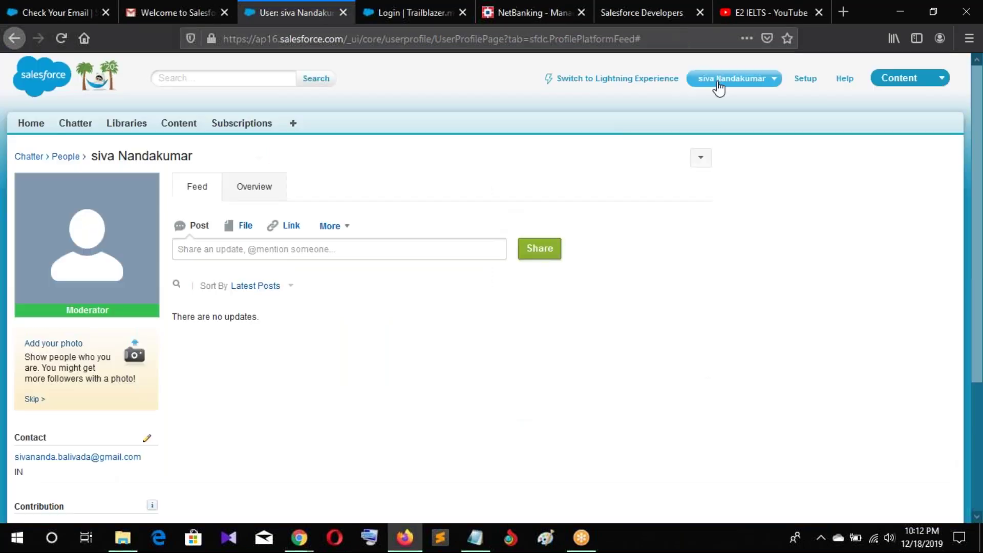
Go to My Settings, expand Personal and review the Personal Information name, alias, email and nickname
{"action": "left_click", "coordinate": [718, 87]}
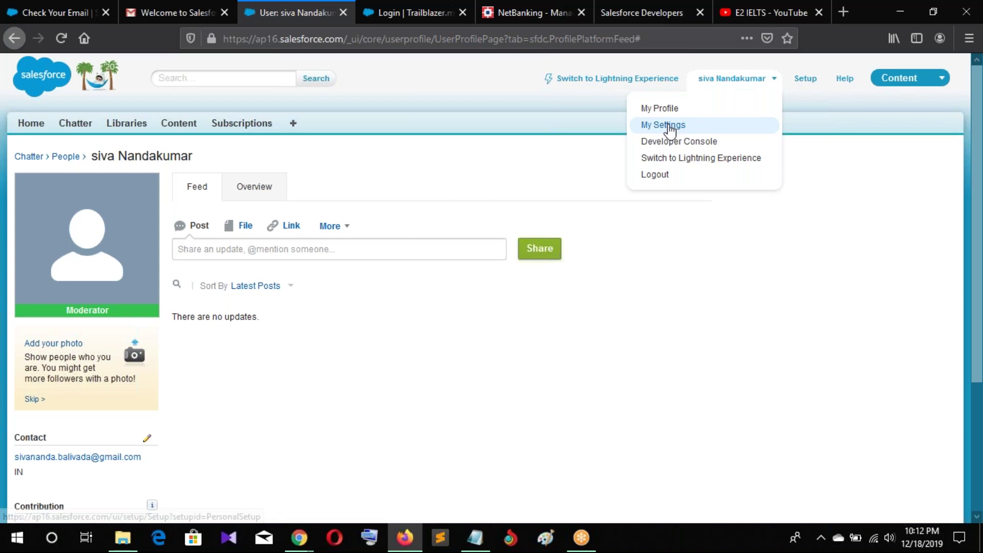
{"action": "left_click", "coordinate": [669, 130]}
{"action": "scroll", "coordinate": [35, 316], "scroll_direction": "down", "scroll_amount": 1}
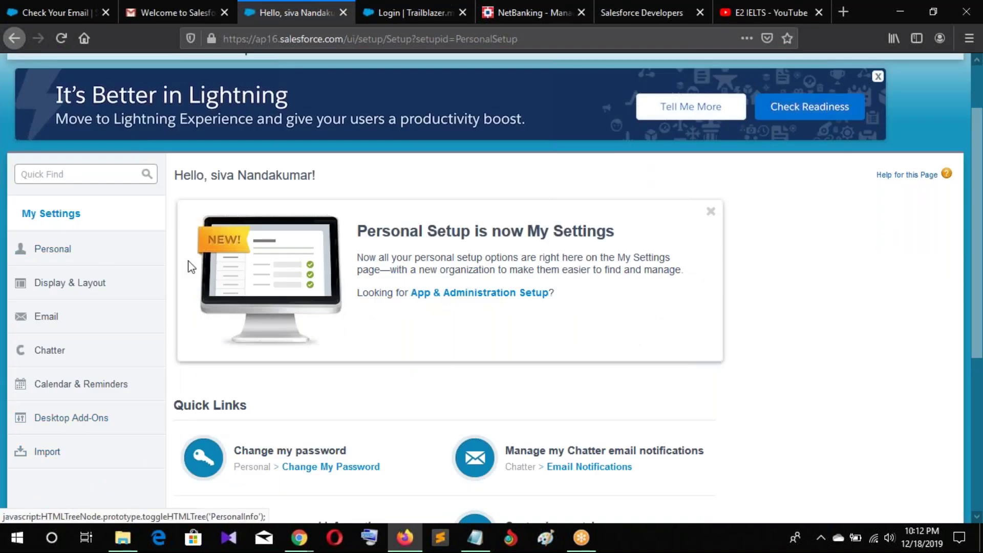
{"action": "left_click", "coordinate": [155, 255]}
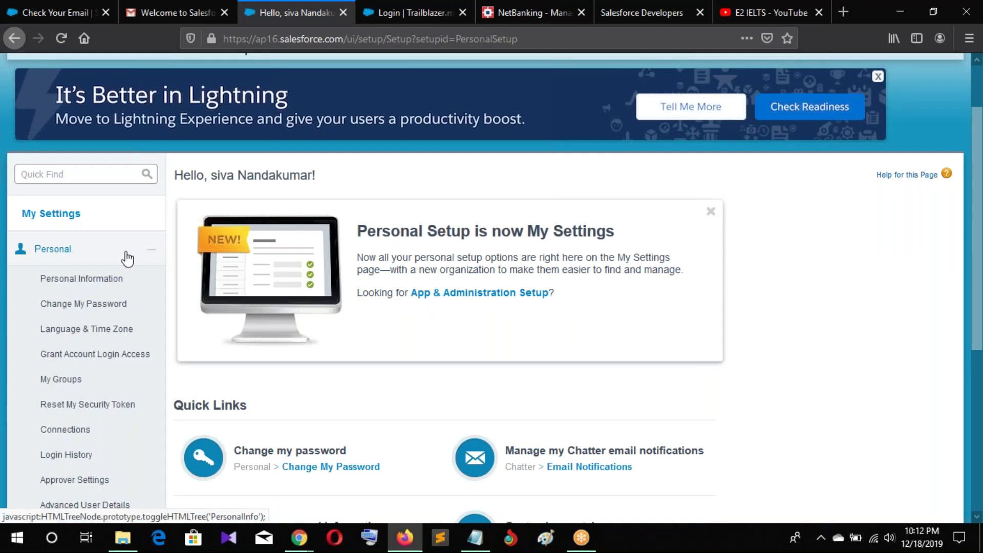
{"action": "left_click", "coordinate": [117, 286]}
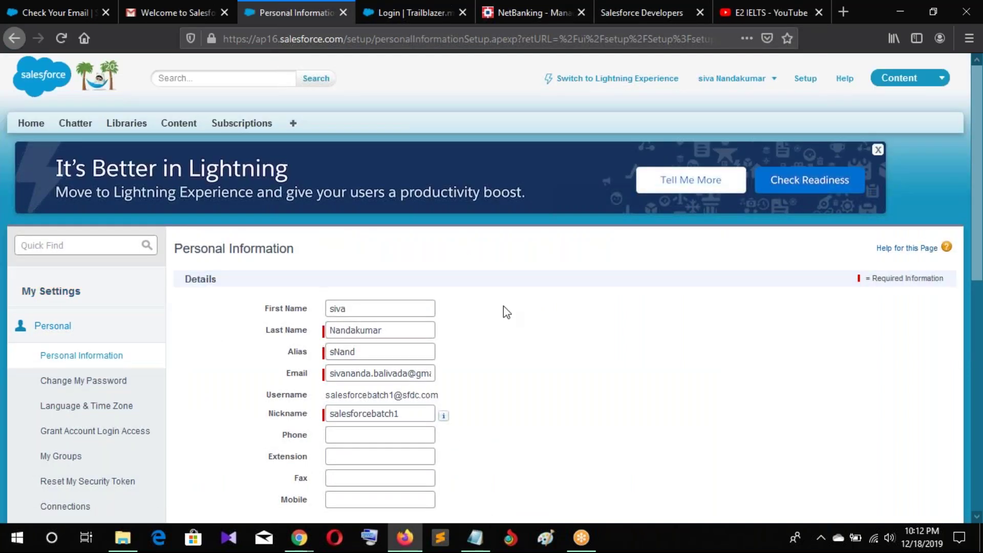
{"action": "scroll", "coordinate": [503, 306], "scroll_direction": "down", "scroll_amount": 3}
{"action": "scroll", "coordinate": [502, 306], "scroll_direction": "down", "scroll_amount": 6}
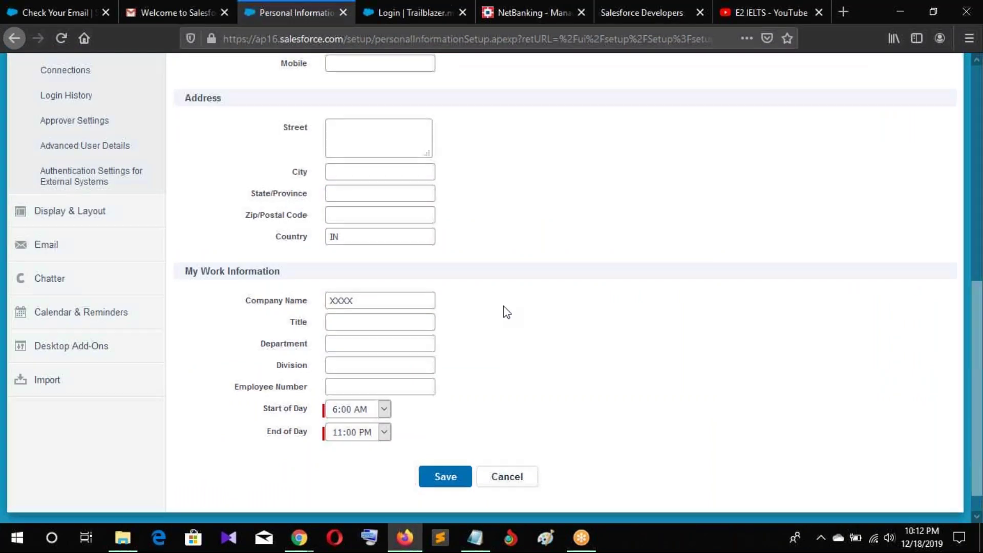
{"action": "scroll", "coordinate": [503, 306], "scroll_direction": "up", "scroll_amount": 8}
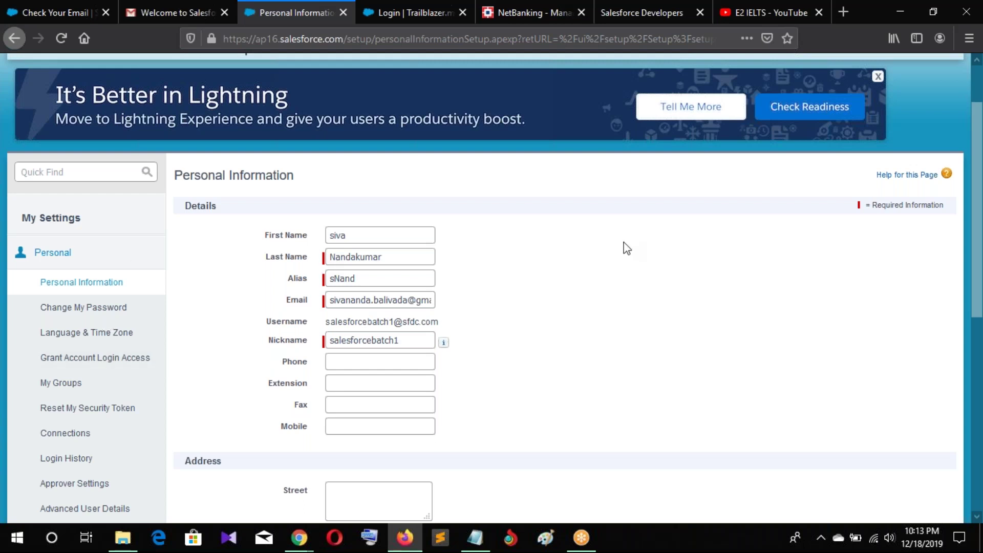
{"action": "scroll", "coordinate": [627, 248], "scroll_direction": "up", "scroll_amount": 1}
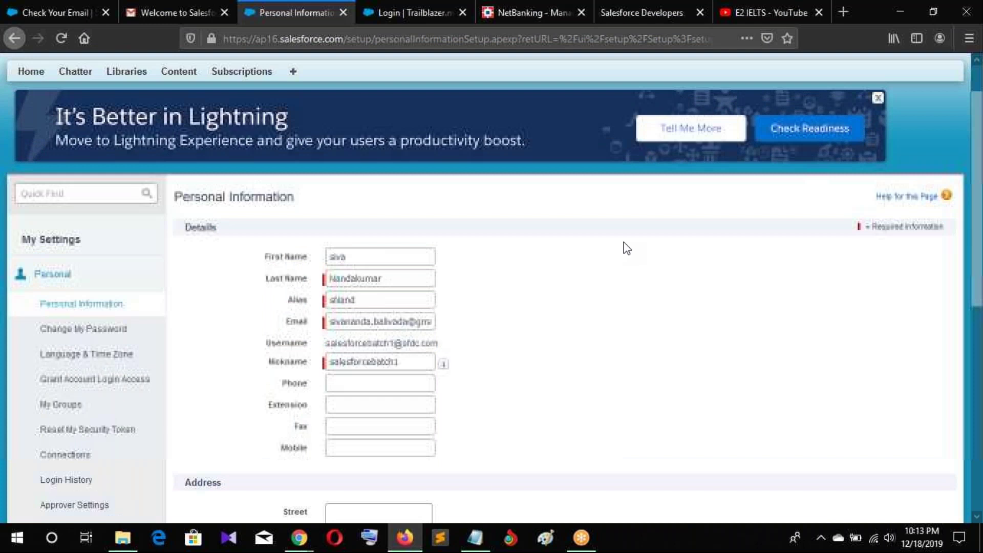
Return to My Settings and reopen Personal > Personal Information
{"action": "scroll", "coordinate": [627, 248], "scroll_direction": "up", "scroll_amount": 2}
{"action": "left_click", "coordinate": [732, 78]}
{"action": "left_click", "coordinate": [658, 124]}
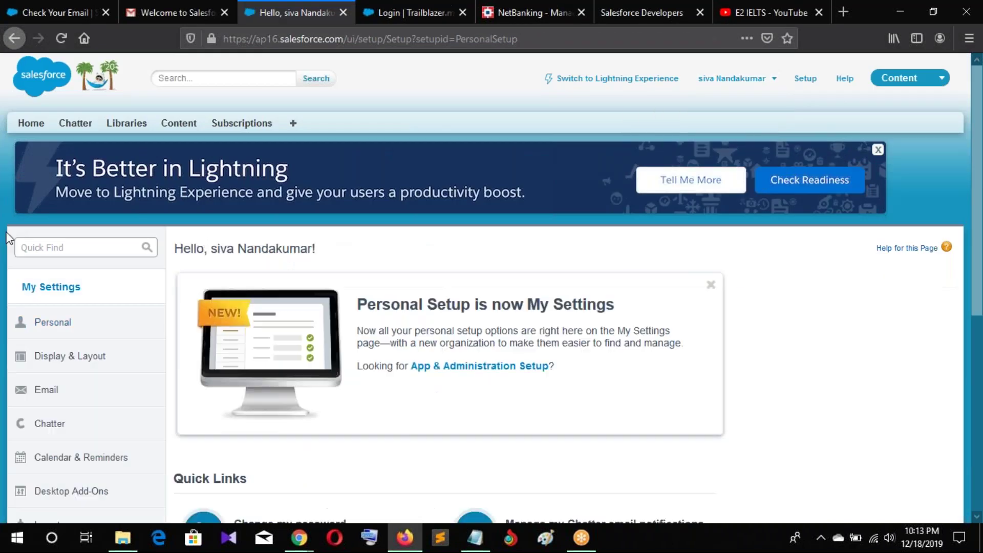
{"action": "left_click", "coordinate": [53, 326]}
{"action": "left_click", "coordinate": [62, 356]}
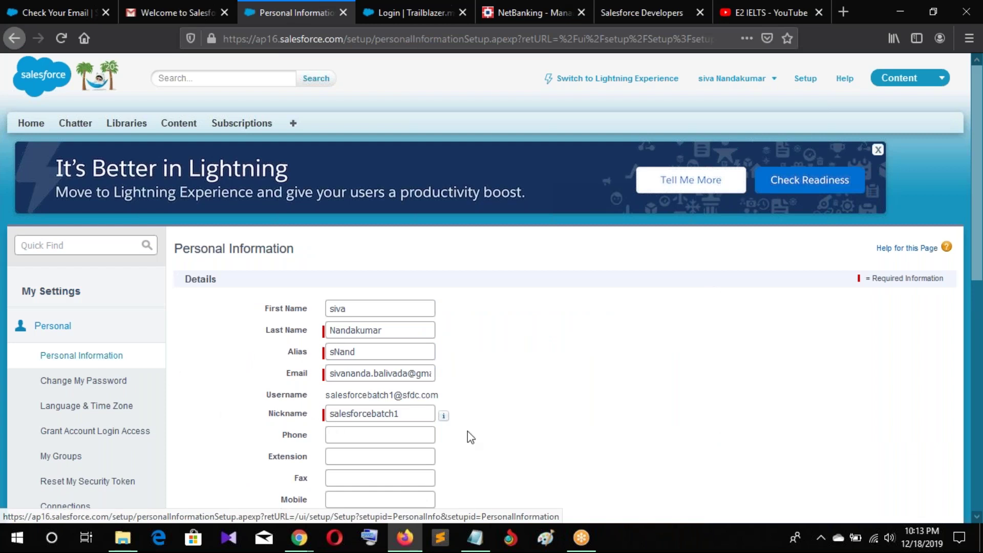
Scroll through the Personal Information form, then go to Change My Password
{"action": "scroll", "coordinate": [470, 436], "scroll_direction": "down", "scroll_amount": 4}
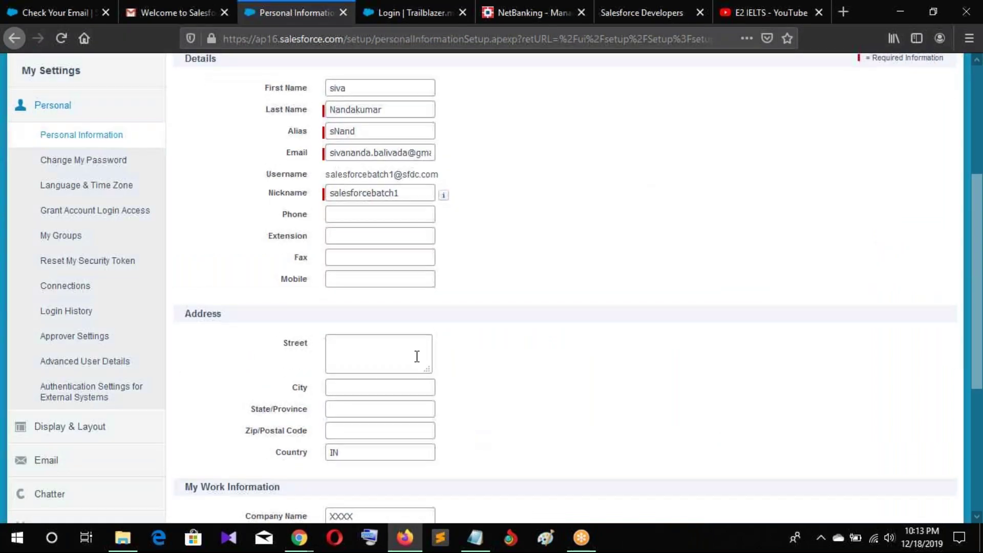
{"action": "scroll", "coordinate": [249, 458], "scroll_direction": "down", "scroll_amount": 3}
{"action": "scroll", "coordinate": [249, 459], "scroll_direction": "down", "scroll_amount": 3}
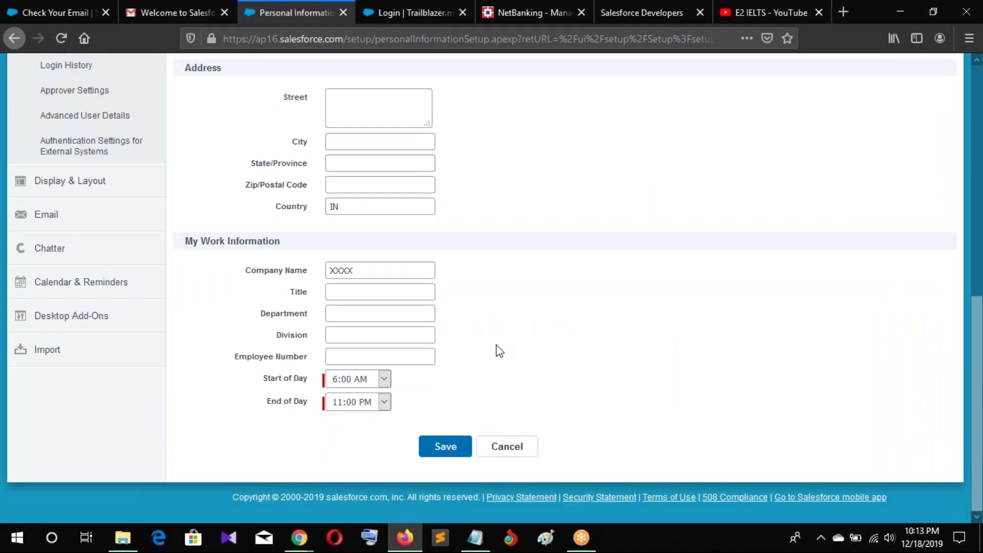
{"action": "scroll", "coordinate": [496, 346], "scroll_direction": "up", "scroll_amount": 3}
{"action": "scroll", "coordinate": [500, 351], "scroll_direction": "up", "scroll_amount": 3}
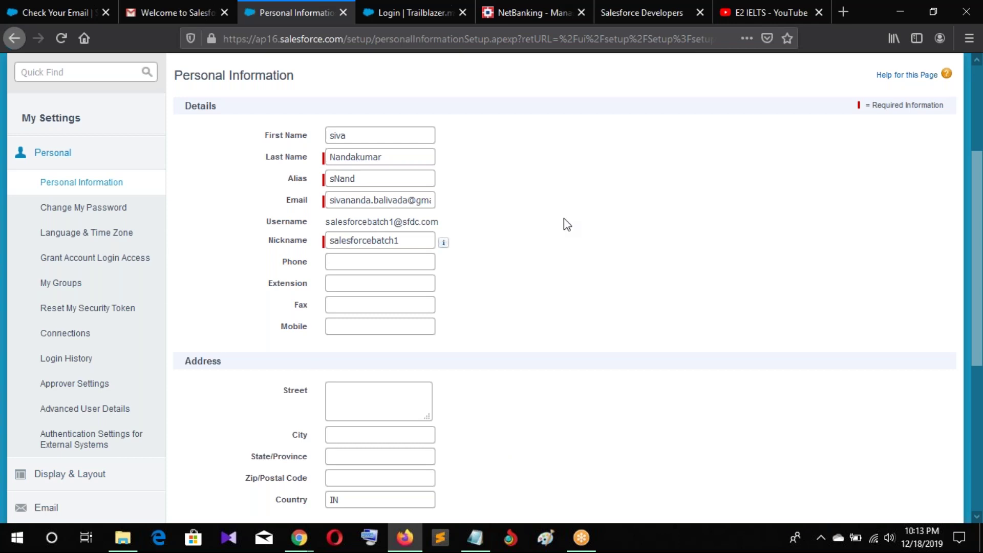
{"action": "scroll", "coordinate": [564, 218], "scroll_direction": "up", "scroll_amount": 4}
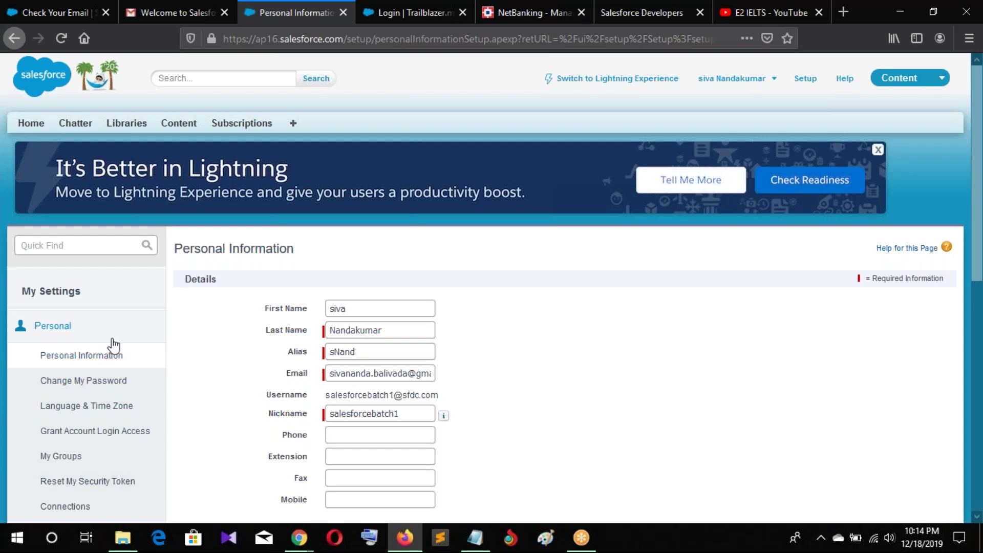
{"action": "scroll", "coordinate": [118, 339], "scroll_direction": "down", "scroll_amount": 3}
{"action": "left_click", "coordinate": [99, 315]}
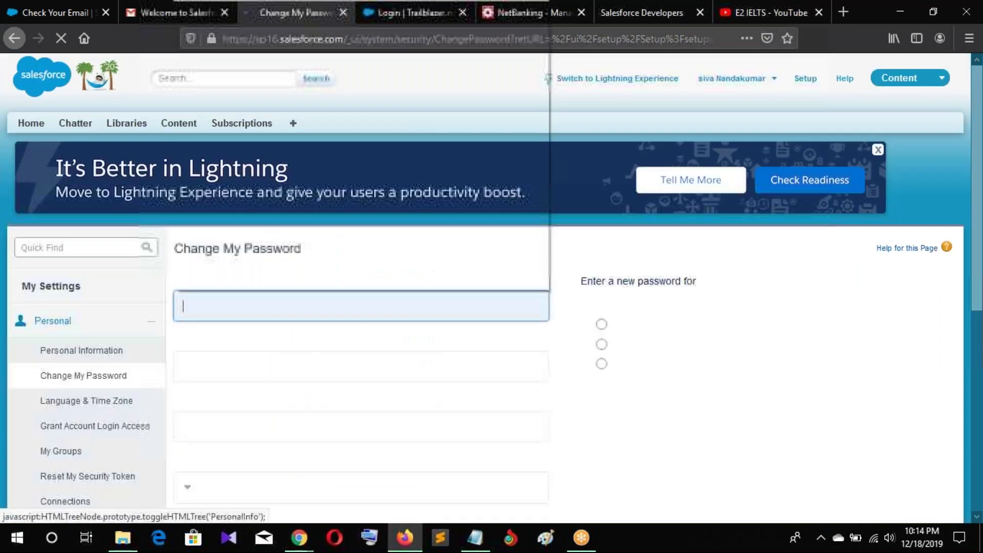
Step through the Current, New and Confirm Password and Answer fields, leaving them empty
{"action": "left_click", "coordinate": [925, 436]}
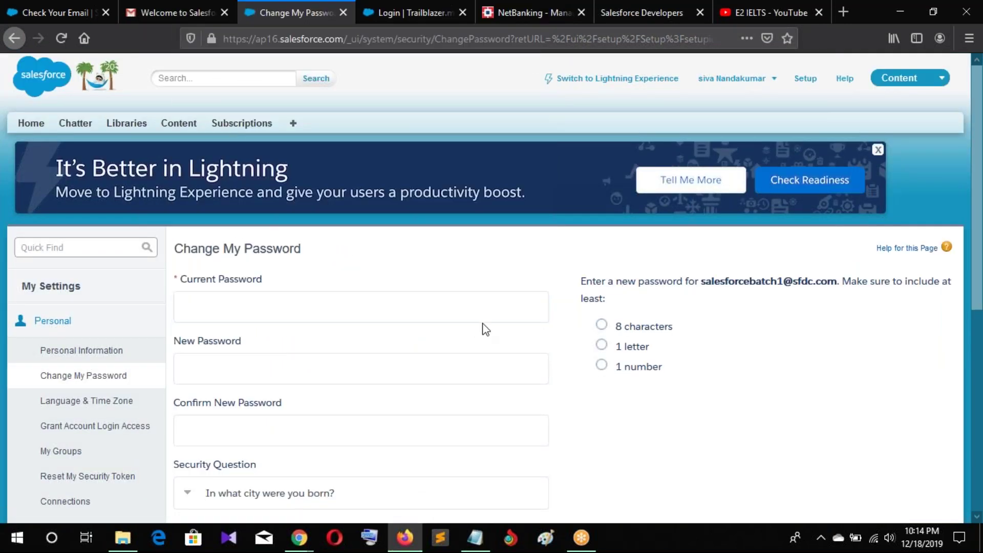
{"action": "scroll", "coordinate": [483, 327], "scroll_direction": "down", "scroll_amount": 3}
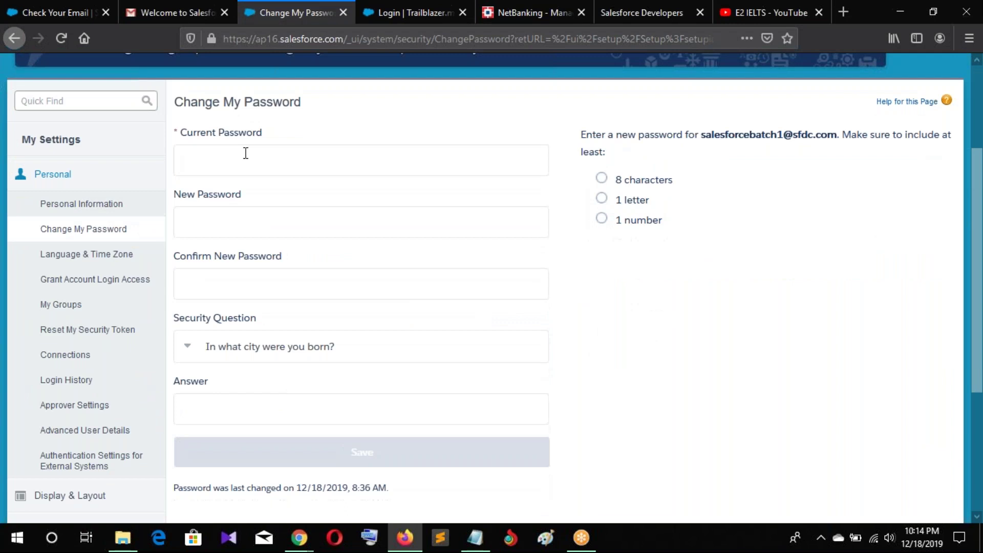
{"action": "left_click", "coordinate": [230, 149]}
{"action": "left_click", "coordinate": [672, 289]}
{"action": "left_click", "coordinate": [234, 223]}
{"action": "left_click", "coordinate": [351, 307]}
{"action": "left_click", "coordinate": [348, 287]}
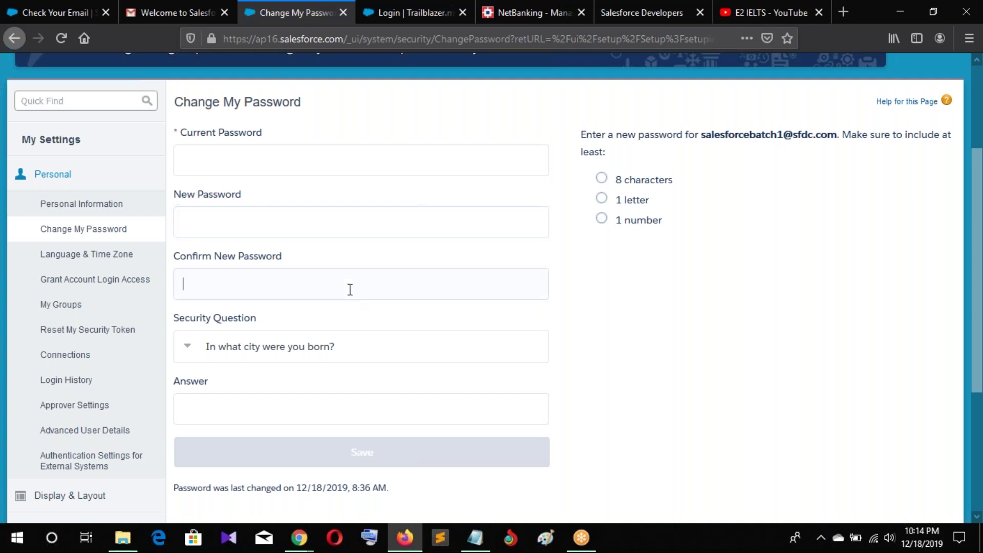
{"action": "left_click", "coordinate": [252, 410]}
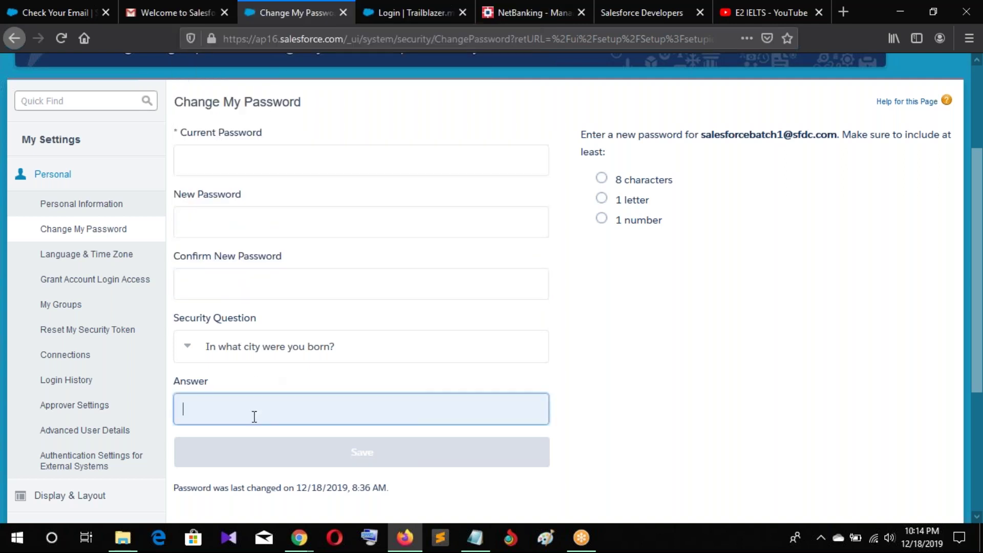
Keep 'In what city were you born?' as security question and go to Language & Time Zone
{"action": "left_click", "coordinate": [234, 348]}
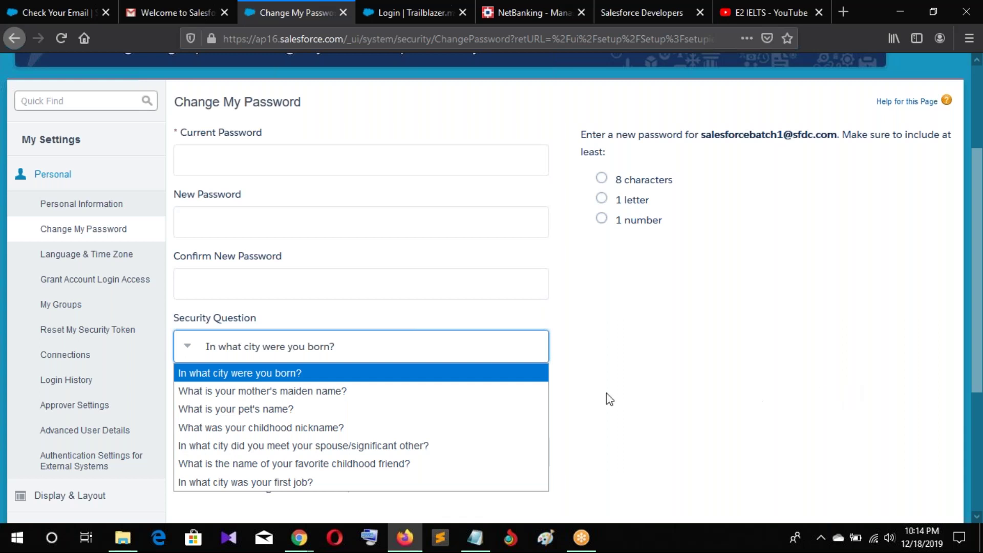
{"action": "left_click", "coordinate": [898, 344]}
{"action": "left_click", "coordinate": [298, 408]}
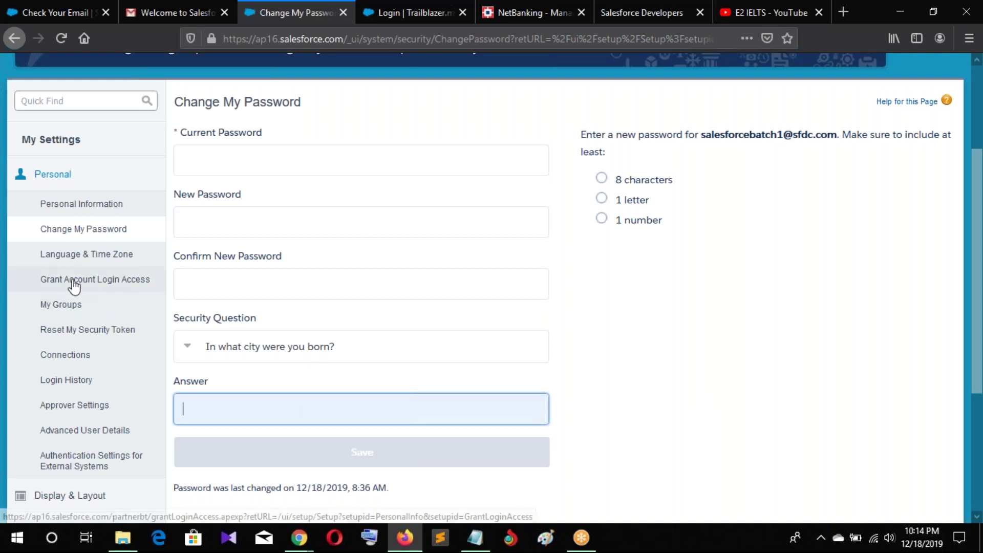
{"action": "left_click", "coordinate": [77, 254]}
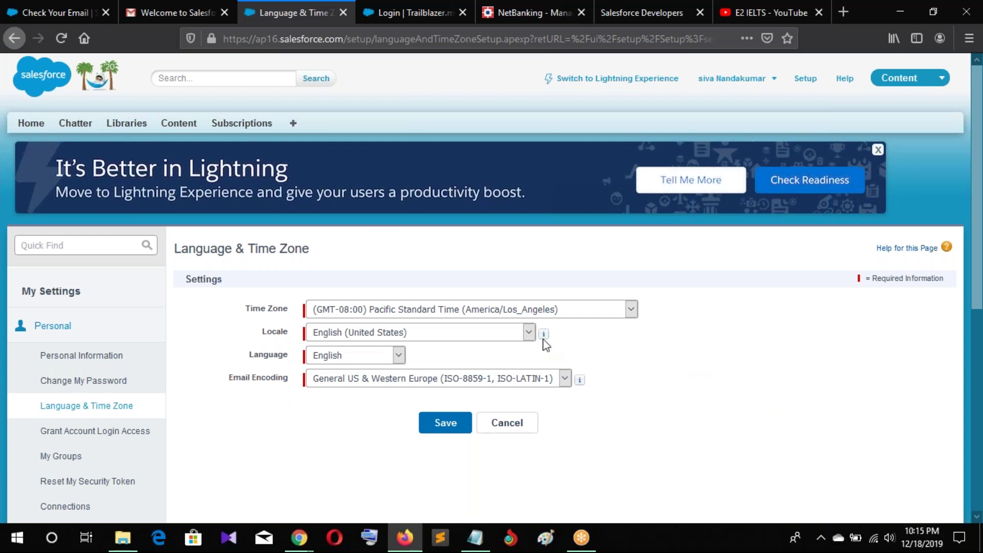
Set the time zone to (GMT+05:30) India Standard Time (Asia/Kolkata)
{"action": "left_click", "coordinate": [516, 317]}
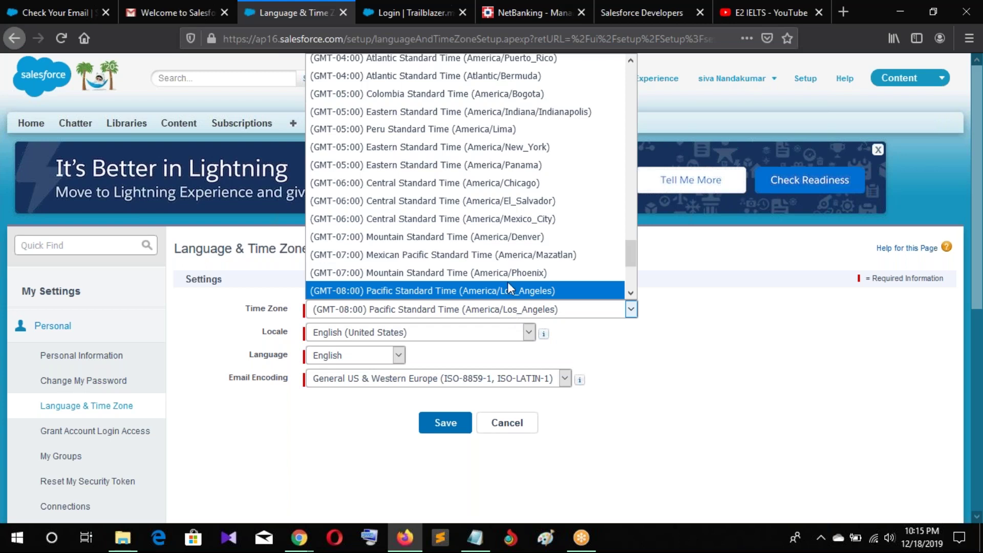
{"action": "scroll", "coordinate": [508, 277], "scroll_direction": "up", "scroll_amount": 2}
{"action": "scroll", "coordinate": [452, 143], "scroll_direction": "up", "scroll_amount": 10}
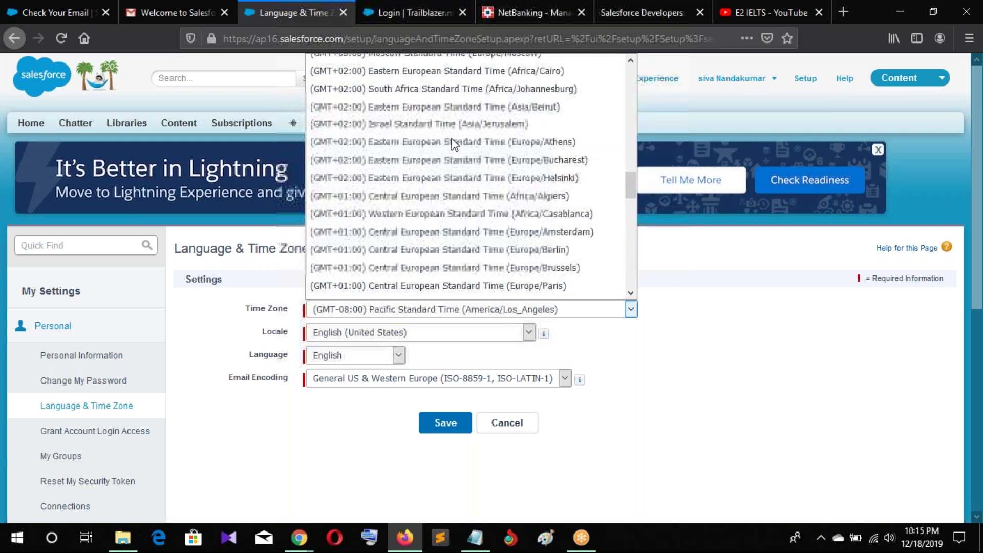
{"action": "scroll", "coordinate": [453, 144], "scroll_direction": "up", "scroll_amount": 3}
{"action": "scroll", "coordinate": [453, 145], "scroll_direction": "up", "scroll_amount": 2}
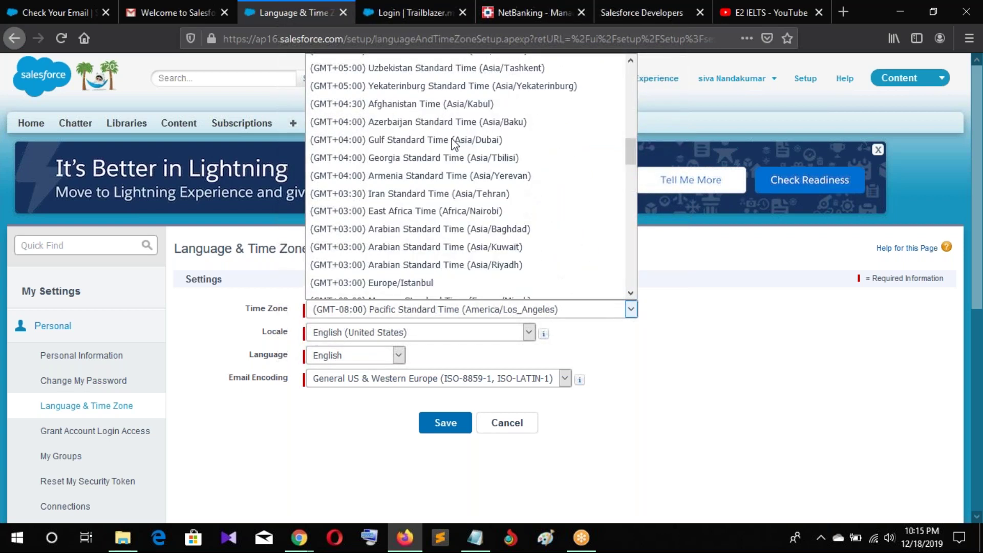
{"action": "scroll", "coordinate": [453, 144], "scroll_direction": "up", "scroll_amount": 2}
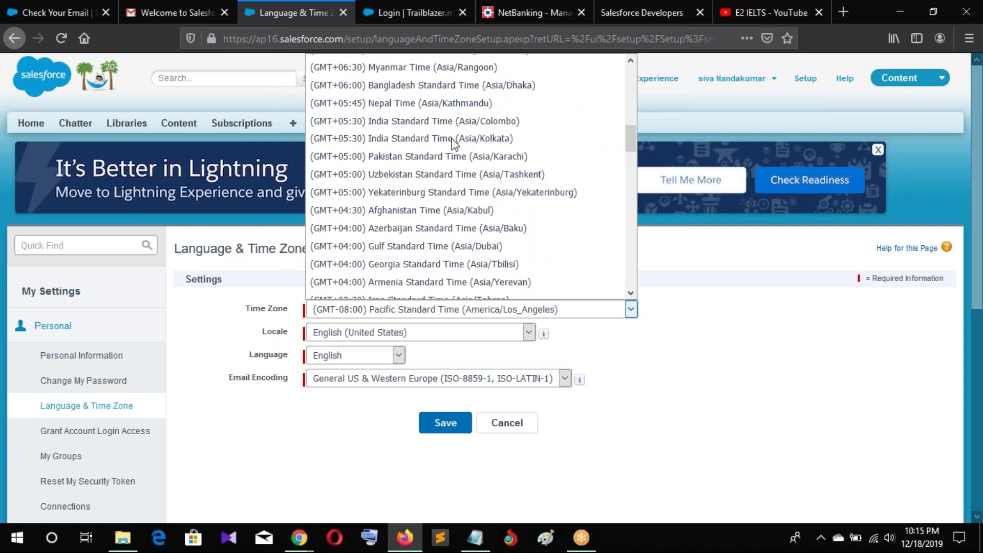
{"action": "left_click", "coordinate": [453, 144]}
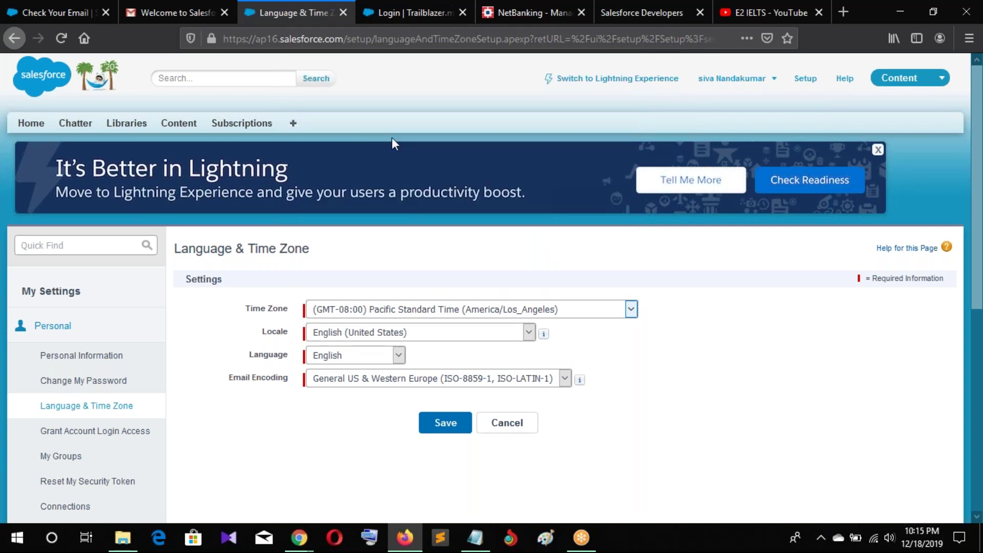
Set the locale to Hindi (India) and keep the language as English
{"action": "left_click", "coordinate": [433, 338]}
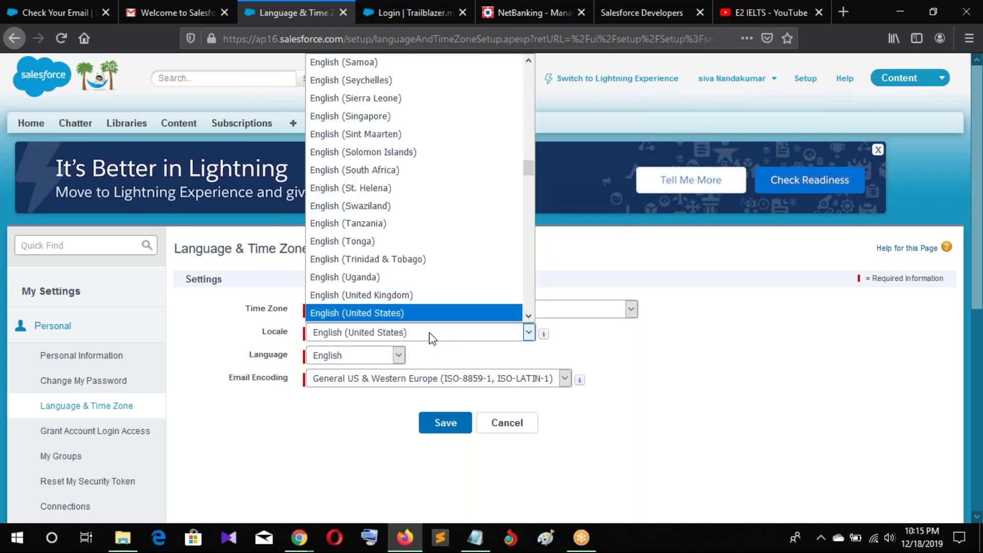
{"action": "type", "text": "in"}
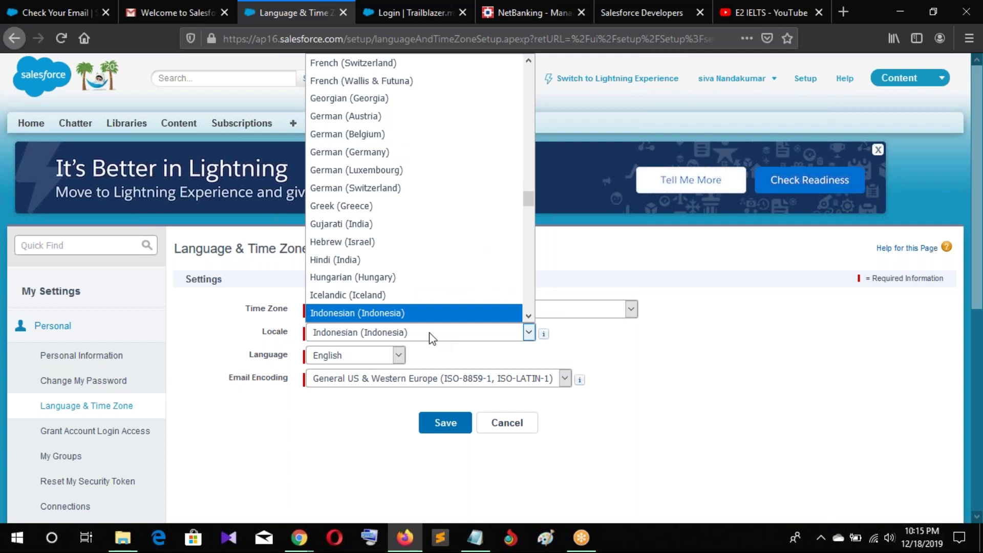
{"action": "type", "text": "itinhu"}
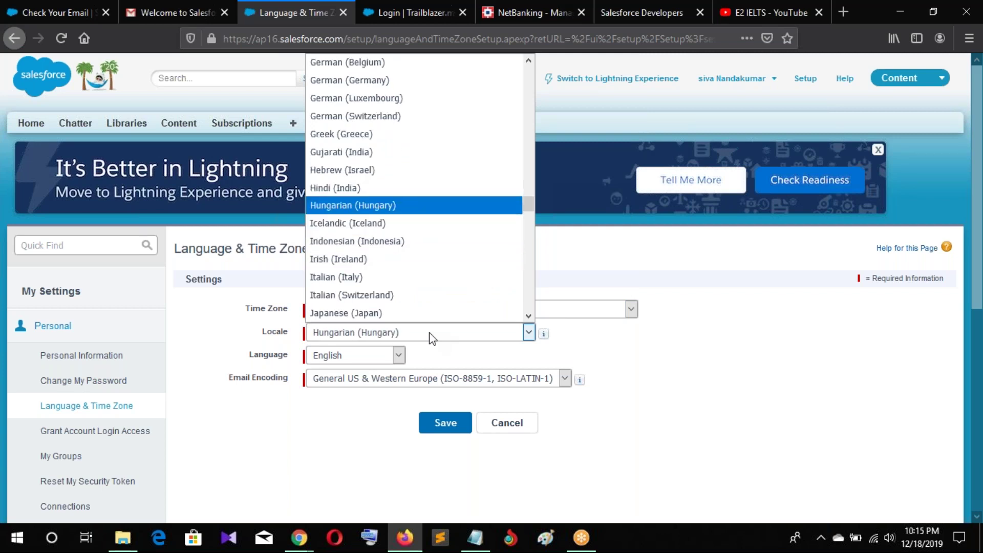
{"action": "type", "text": "hi"}
{"action": "key", "text": "Return"}
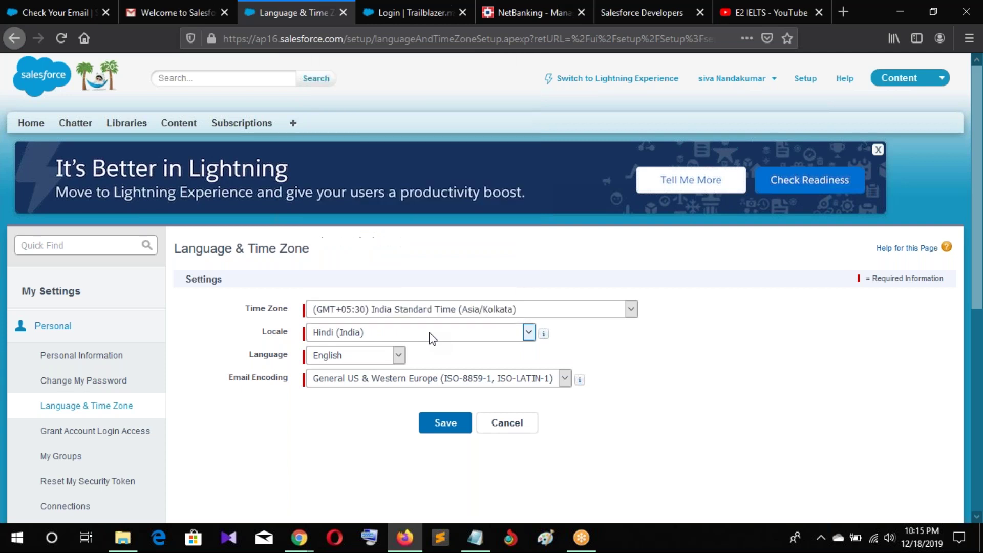
{"action": "left_click", "coordinate": [397, 355]}
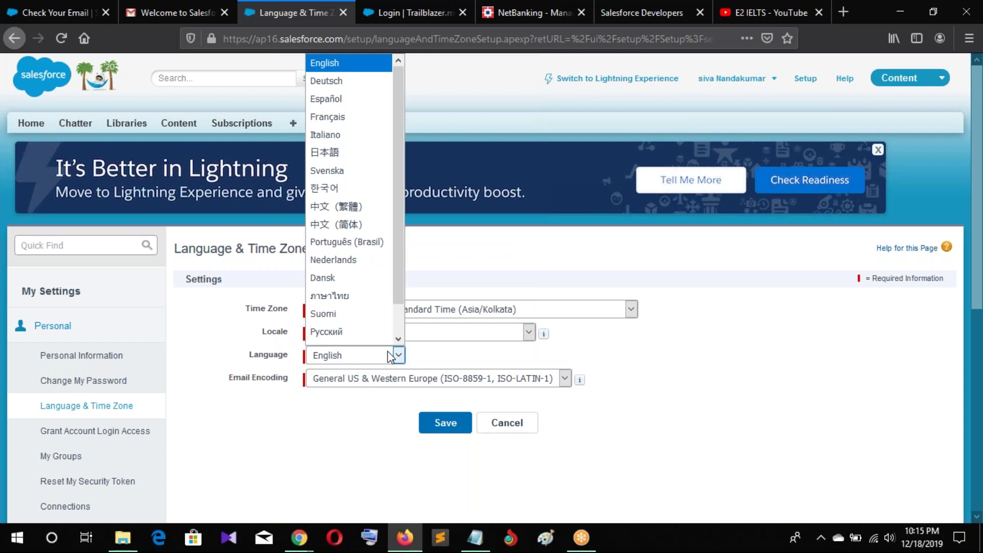
{"action": "key", "text": "i"}
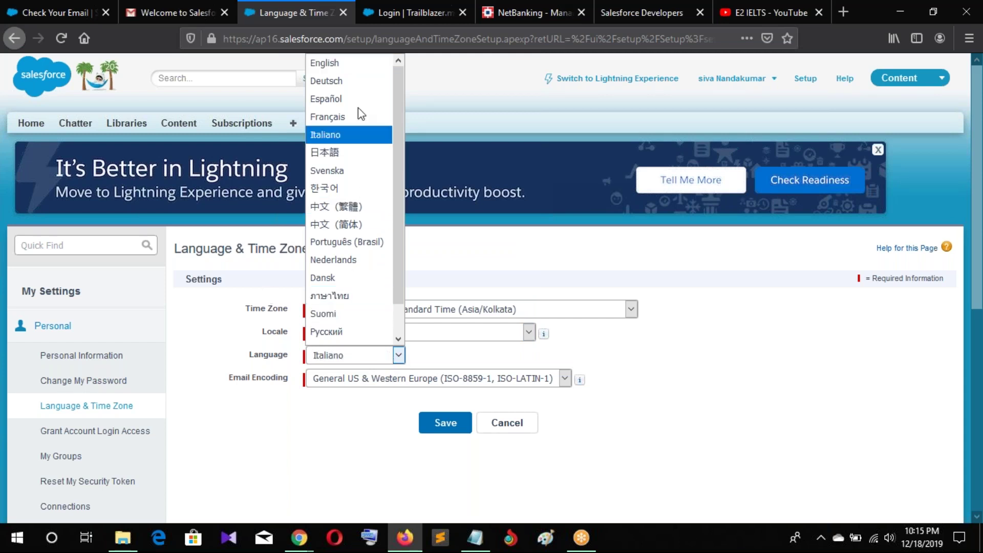
{"action": "left_click", "coordinate": [353, 63]}
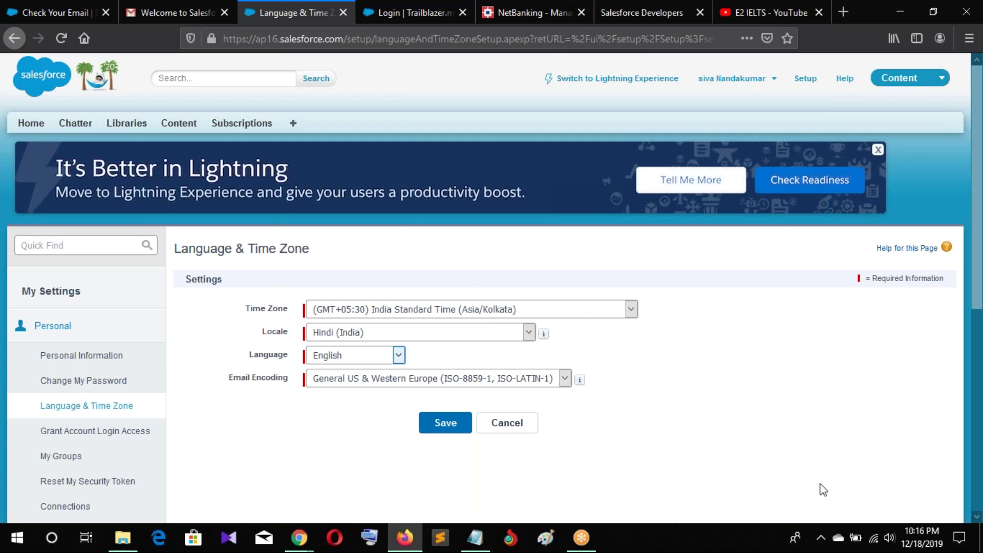
{"action": "left_click", "coordinate": [549, 329]}
Scroll down and open the Grant Account Login Access settings
{"action": "scroll", "coordinate": [550, 333], "scroll_direction": "down", "scroll_amount": 1}
{"action": "scroll", "coordinate": [550, 333], "scroll_direction": "down", "scroll_amount": 1}
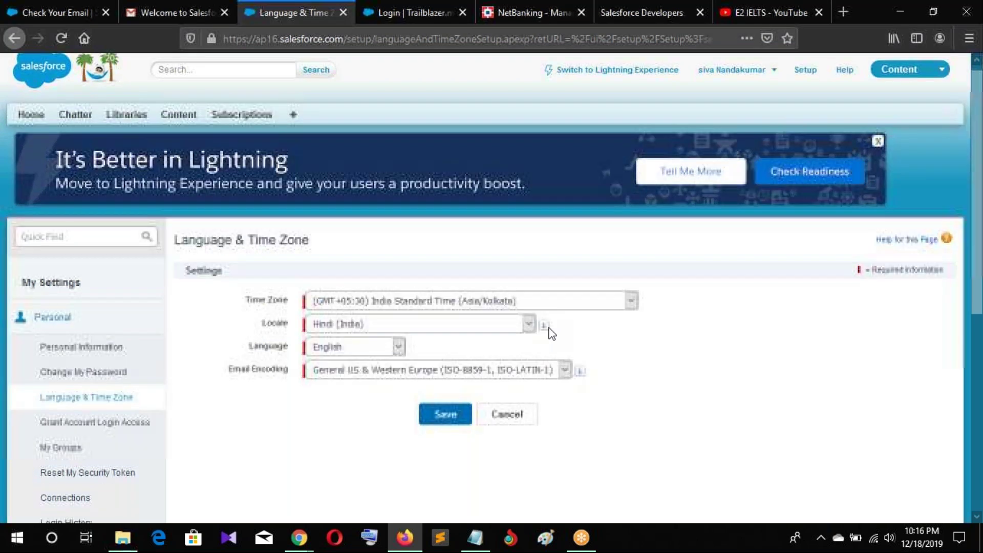
{"action": "scroll", "coordinate": [550, 333], "scroll_direction": "down", "scroll_amount": 2}
{"action": "left_click", "coordinate": [119, 362]}
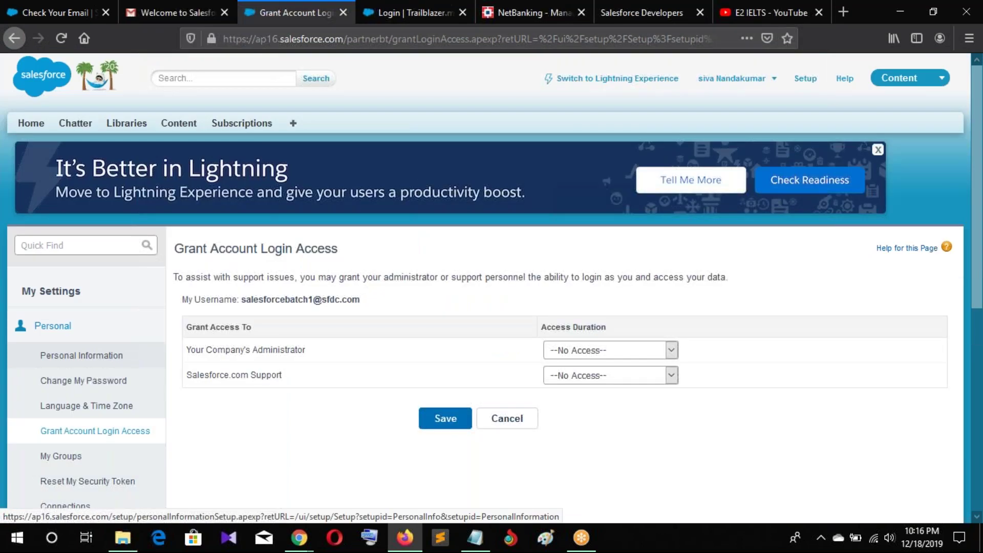
Leave the administrator's Access Duration at No Access and highlight the page description
{"action": "left_click", "coordinate": [609, 350]}
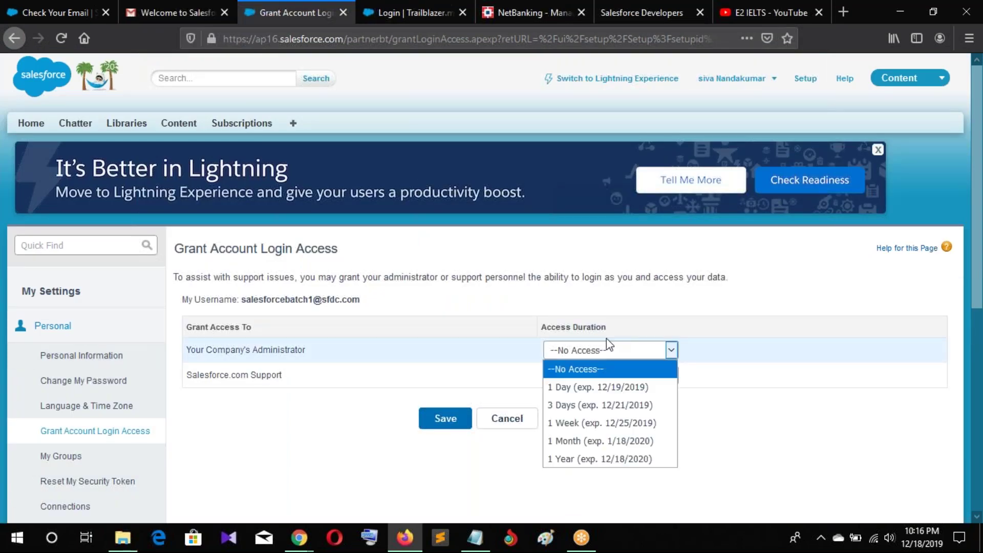
{"action": "left_click", "coordinate": [855, 363]}
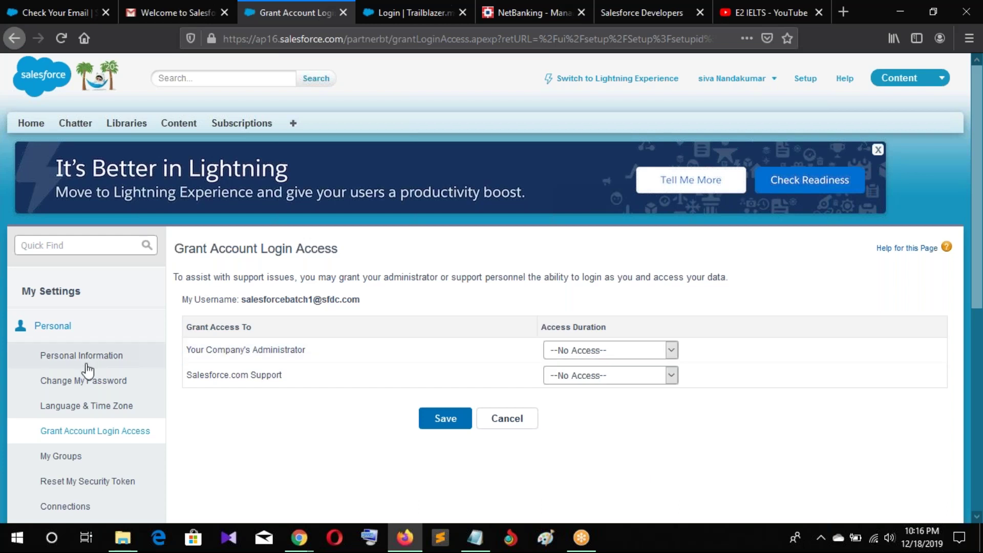
{"action": "left_click_drag", "start_coordinate": [174, 277], "coordinate": [746, 279]}
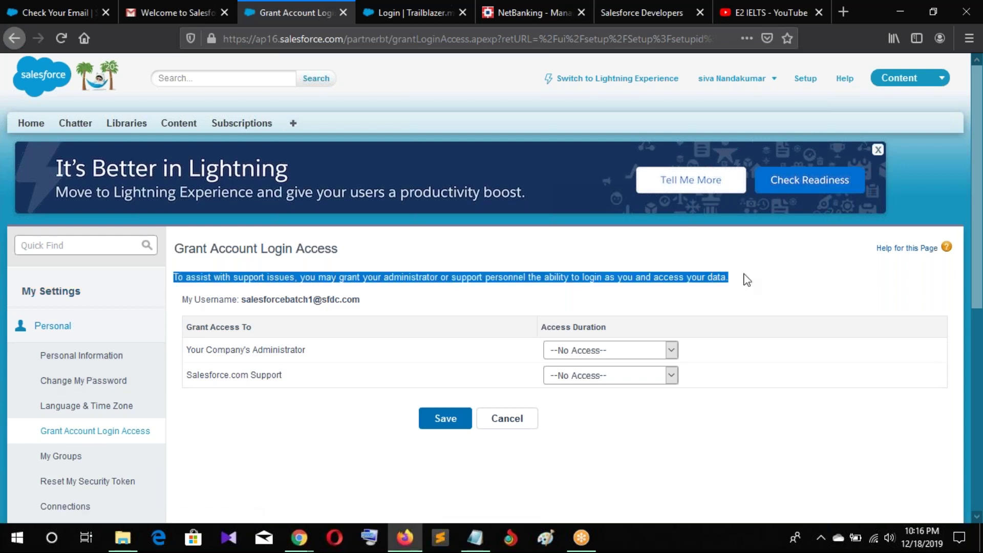
{"action": "left_click", "coordinate": [747, 279]}
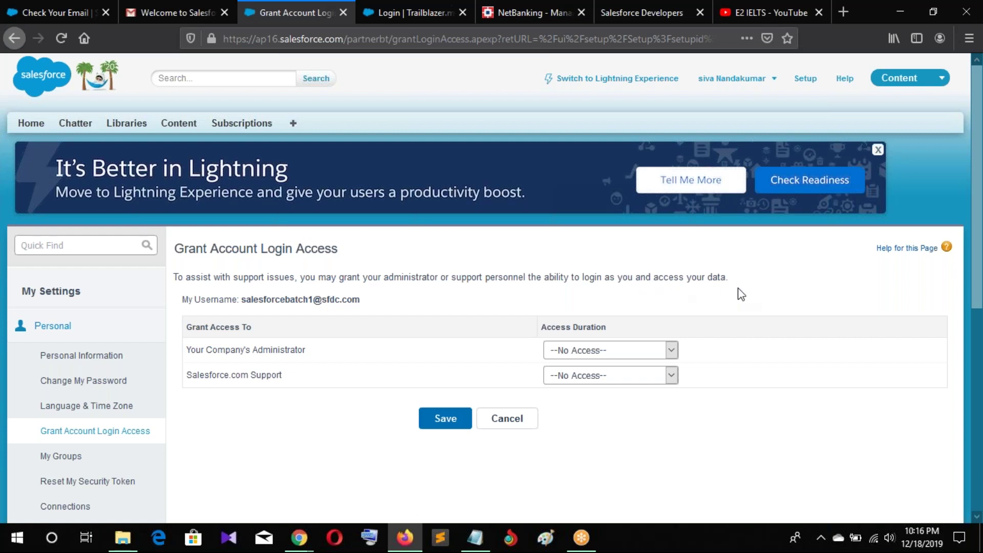
Highlight the Grant Account Login Access heading text, then clear the selection
{"action": "scroll", "coordinate": [737, 291], "scroll_direction": "down", "scroll_amount": 3}
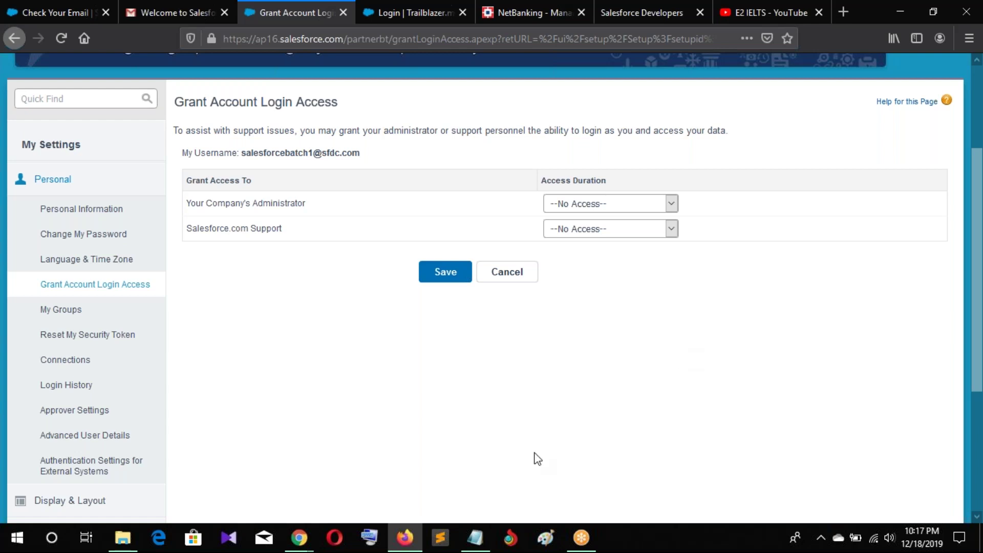
{"action": "left_click_drag", "start_coordinate": [175, 103], "coordinate": [333, 102]}
{"action": "left_click", "coordinate": [240, 336]}
{"action": "left_click_drag", "start_coordinate": [171, 102], "coordinate": [353, 104]}
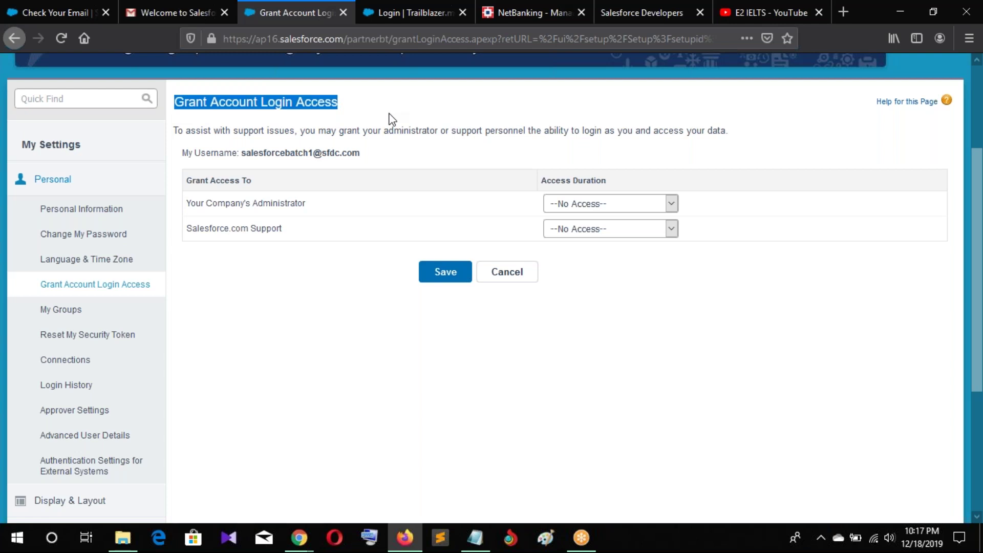
{"action": "left_click", "coordinate": [392, 119]}
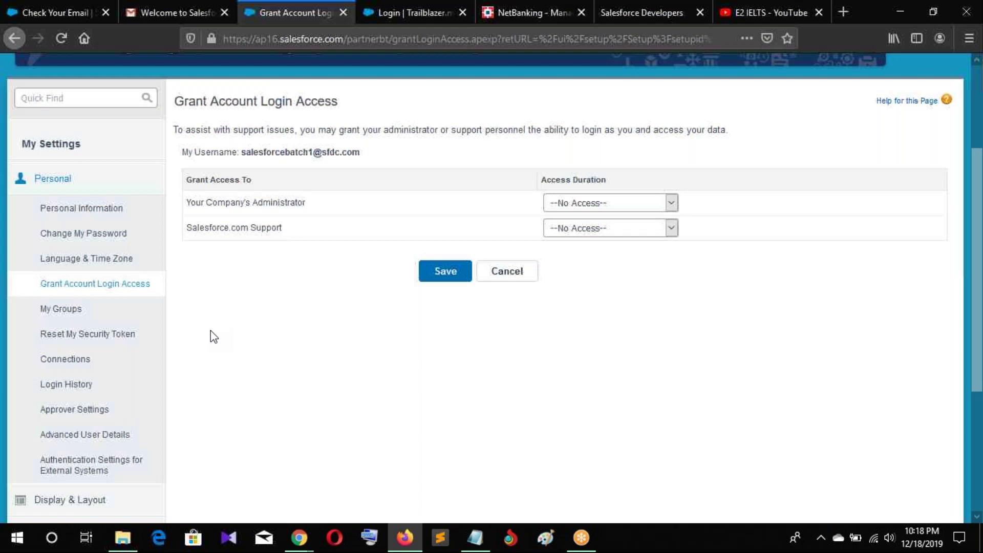
Open My Groups under Personal, showing 'No personal groups specified.'
{"action": "scroll", "coordinate": [210, 330], "scroll_direction": "down", "scroll_amount": 1}
{"action": "scroll", "coordinate": [210, 330], "scroll_direction": "down", "scroll_amount": 1}
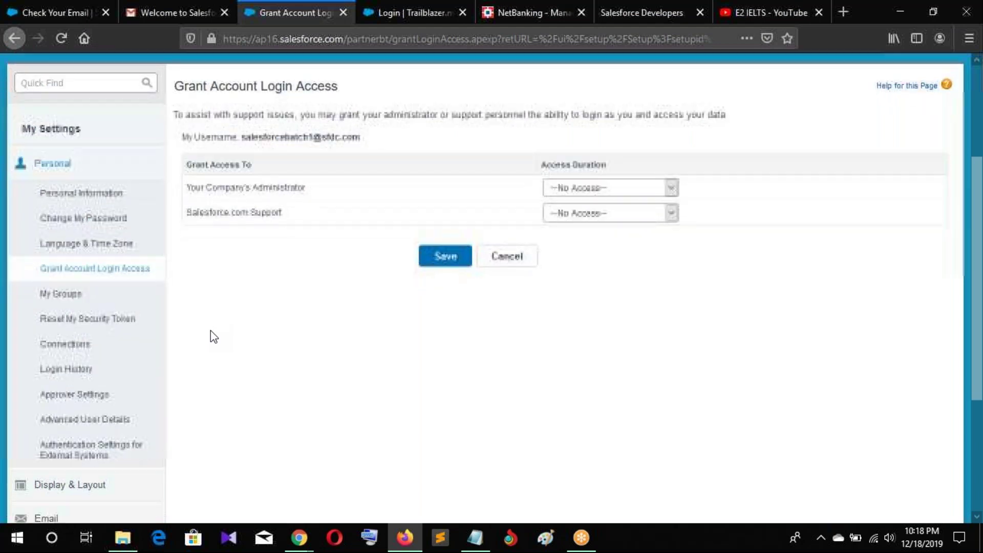
{"action": "scroll", "coordinate": [210, 330], "scroll_direction": "down", "scroll_amount": 3}
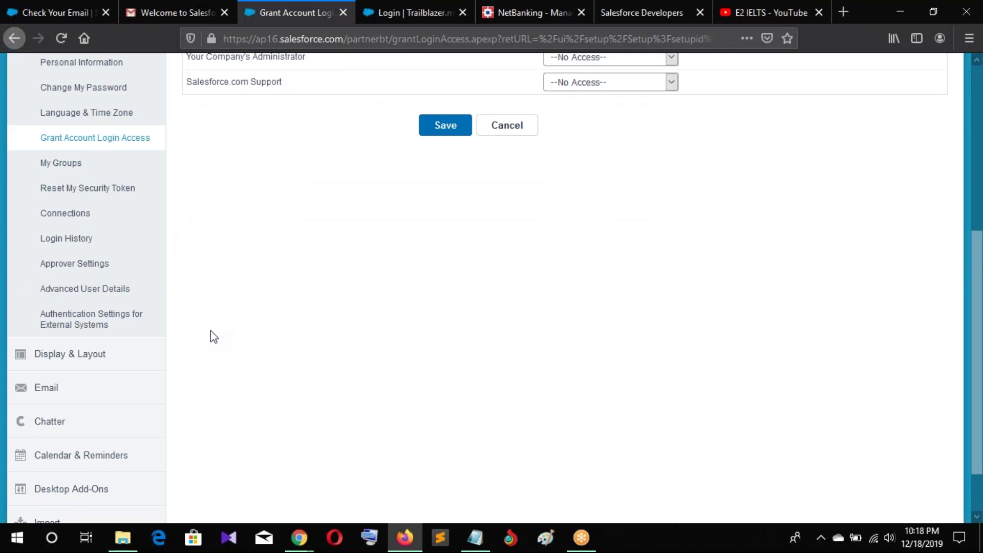
{"action": "scroll", "coordinate": [217, 319], "scroll_direction": "up", "scroll_amount": 2}
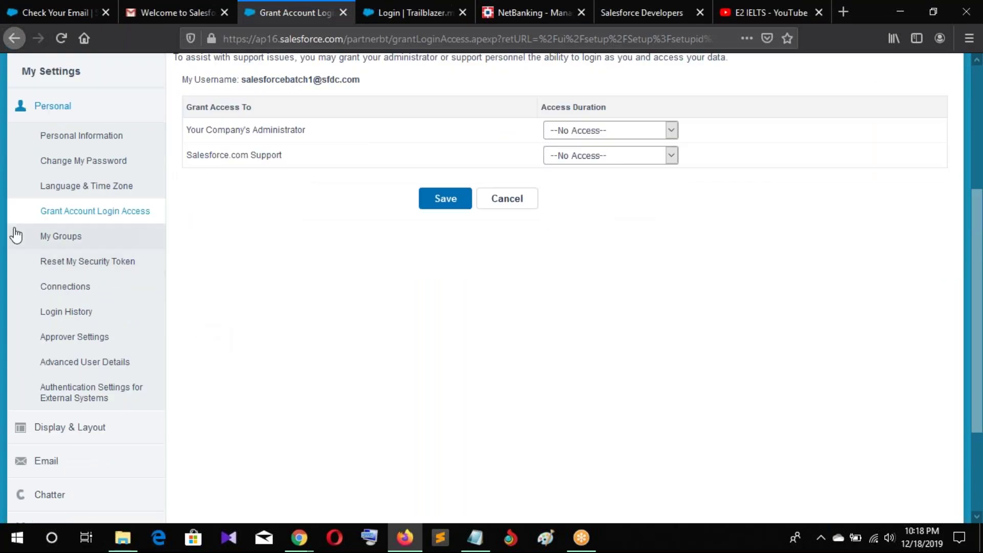
{"action": "left_click", "coordinate": [60, 241]}
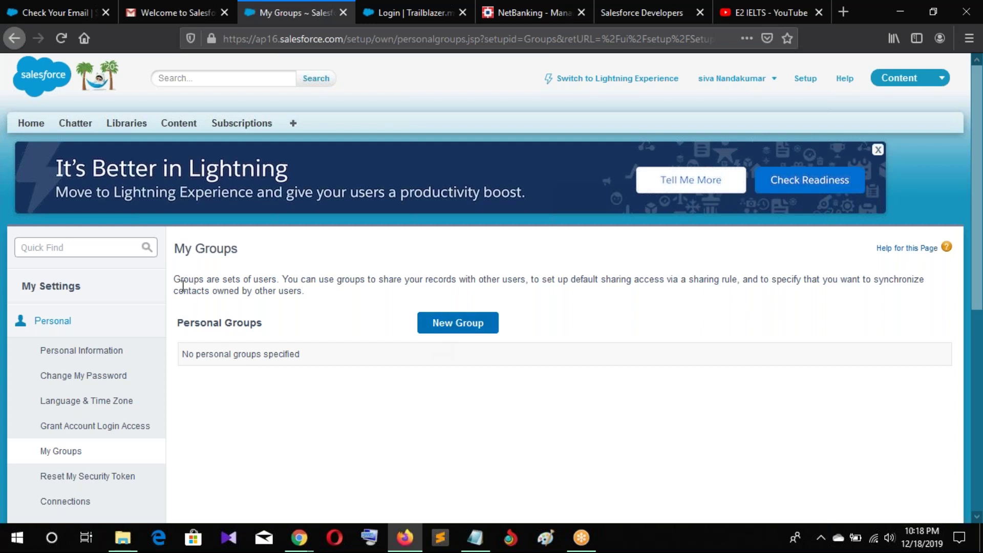
{"action": "left_click_drag", "start_coordinate": [280, 279], "coordinate": [170, 284]}
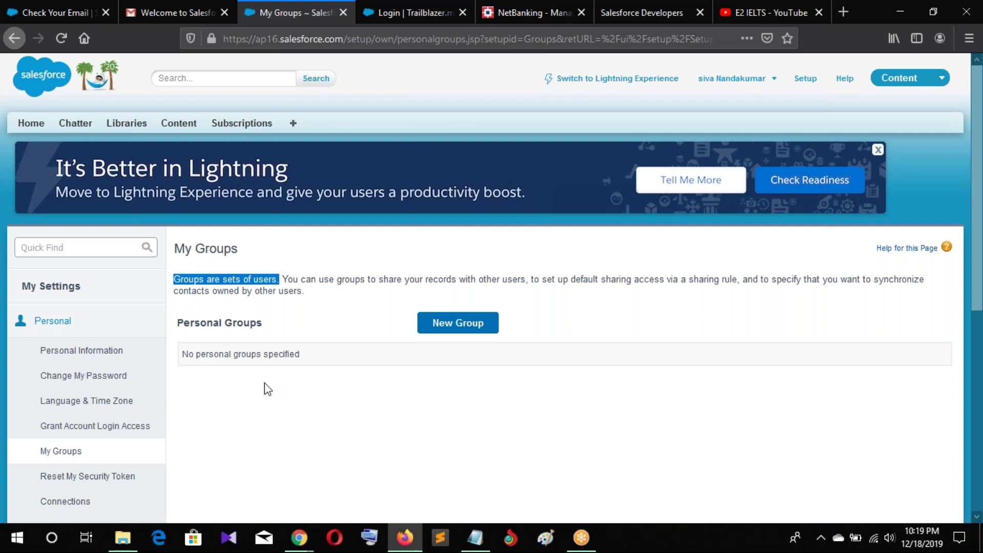
{"action": "left_click", "coordinate": [346, 359]}
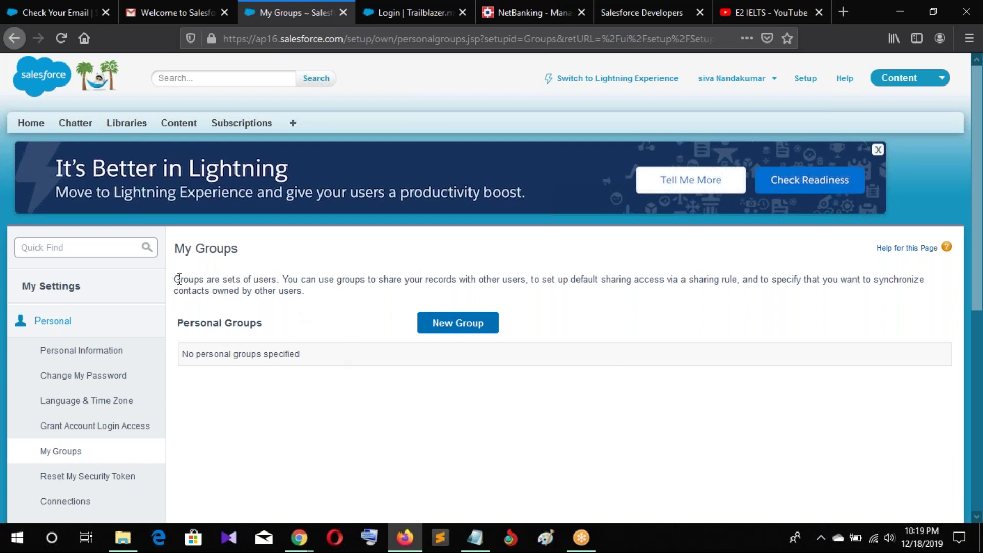
{"action": "left_click_drag", "start_coordinate": [175, 279], "coordinate": [344, 306]}
{"action": "scroll", "coordinate": [87, 407], "scroll_direction": "down", "scroll_amount": 2}
Open Reset My Security Token under Personal and highlight its heading, leaving the token unreset
{"action": "left_click", "coordinate": [102, 409]}
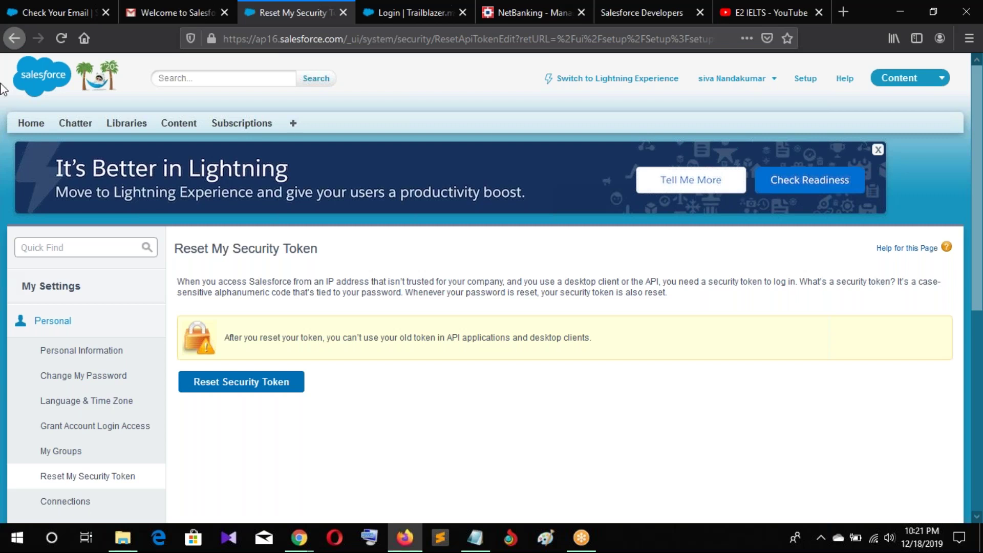
{"action": "left_click_drag", "start_coordinate": [174, 250], "coordinate": [348, 256]}
{"action": "left_click", "coordinate": [348, 256]}
Draw a tall rounded login box on the left side of the Paint canvas
{"action": "left_click", "coordinate": [546, 537]}
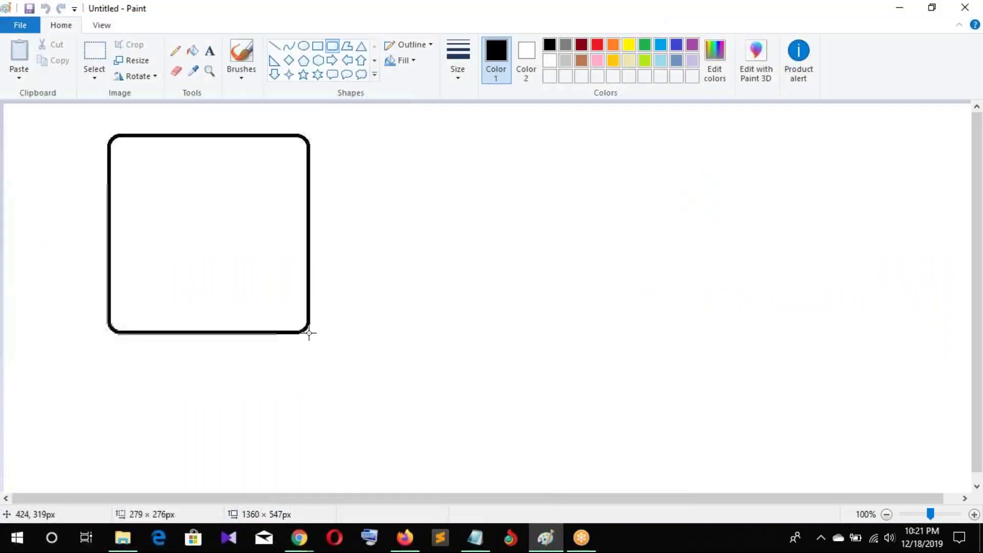
{"action": "left_click_drag", "start_coordinate": [309, 331], "coordinate": [310, 357]}
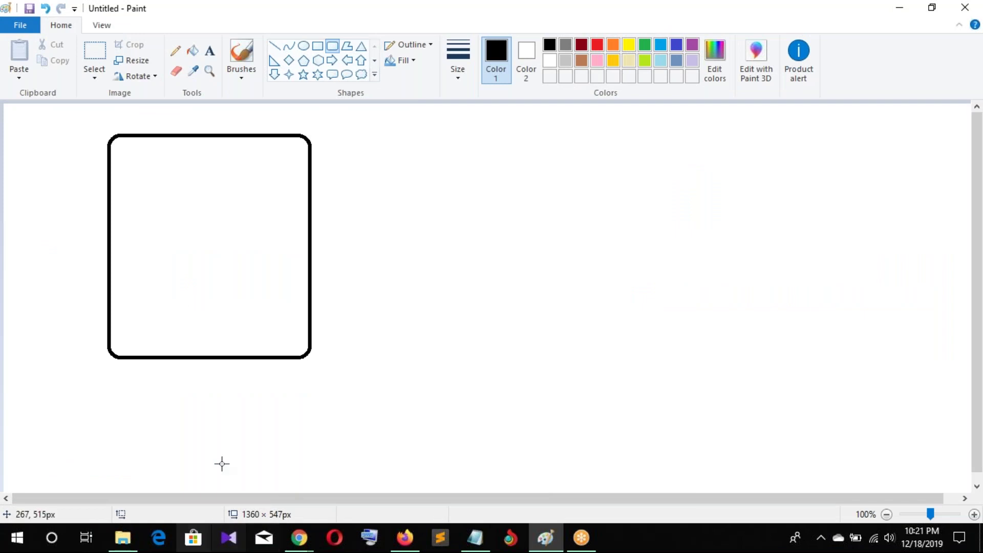
{"action": "left_click", "coordinate": [210, 50]}
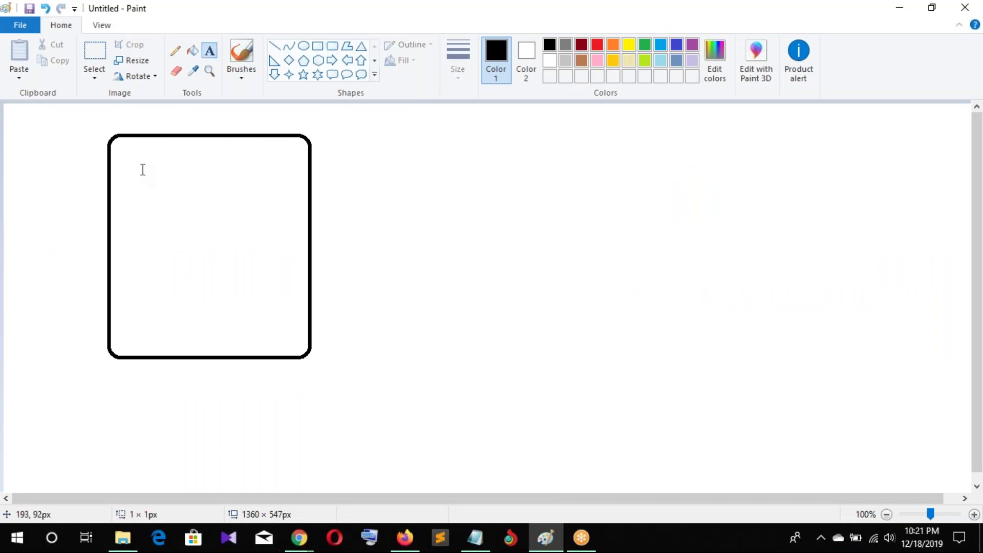
{"action": "left_click_drag", "start_coordinate": [141, 157], "coordinate": [303, 179]}
{"action": "left_click", "coordinate": [461, 166]}
Draw three rounded-rectangle fields stacked inside the login box, the third one smaller
{"action": "left_click", "coordinate": [332, 46]}
{"action": "left_click_drag", "start_coordinate": [161, 158], "coordinate": [271, 186]}
{"action": "mouse_move", "coordinate": [161, 205]}
{"action": "left_mouse_down"}
{"action": "mouse_move", "coordinate": [193, 231]}
{"action": "mouse_move", "coordinate": [271, 233]}
{"action": "left_mouse_up"}
{"action": "mouse_move", "coordinate": [167, 258]}
{"action": "left_mouse_down"}
{"action": "mouse_move", "coordinate": [179, 282]}
{"action": "mouse_move", "coordinate": [256, 287]}
{"action": "left_mouse_up"}
{"action": "left_click", "coordinate": [415, 301]}
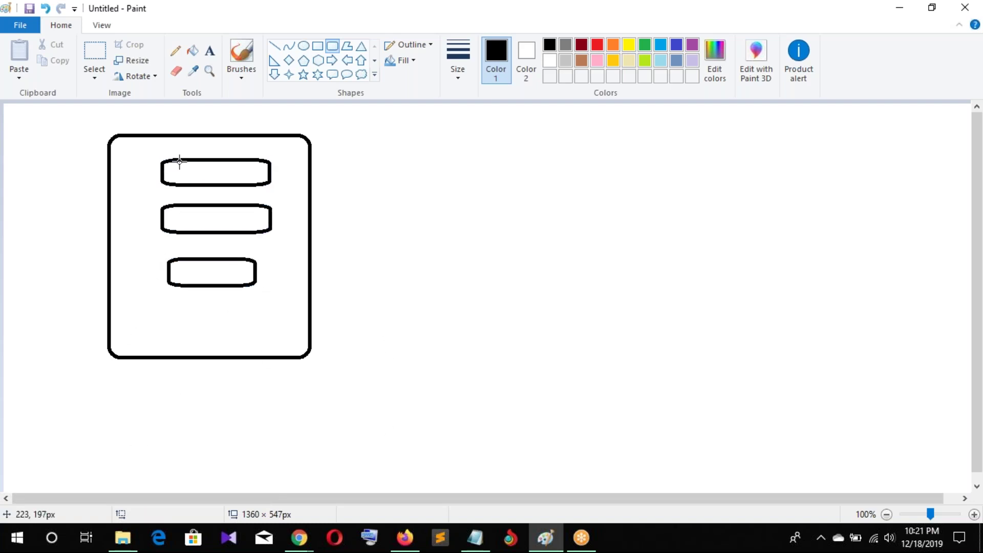
Add a caption below the login box naming the user's desktop
{"action": "left_click", "coordinate": [209, 50]}
{"action": "left_click", "coordinate": [154, 374]}
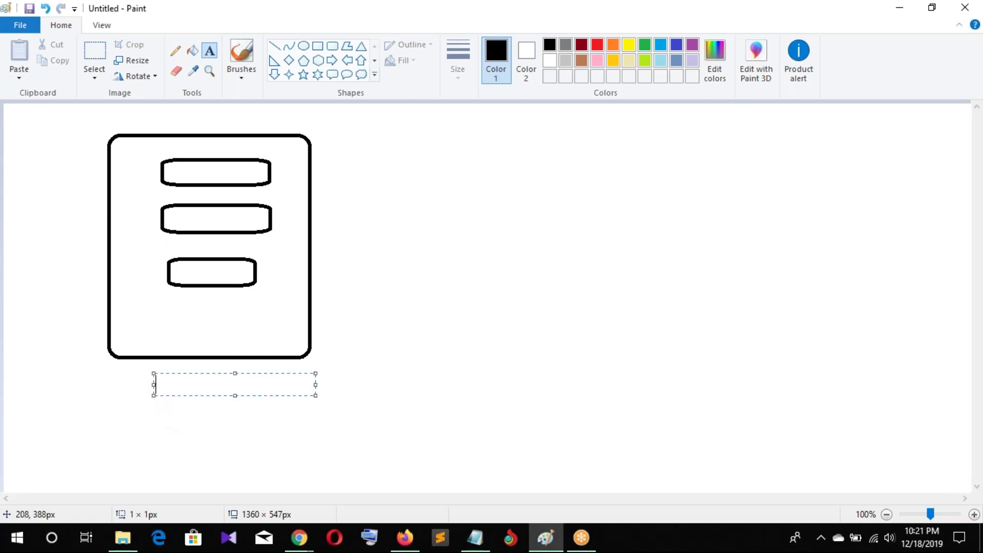
{"action": "type", "text": "Aug"}
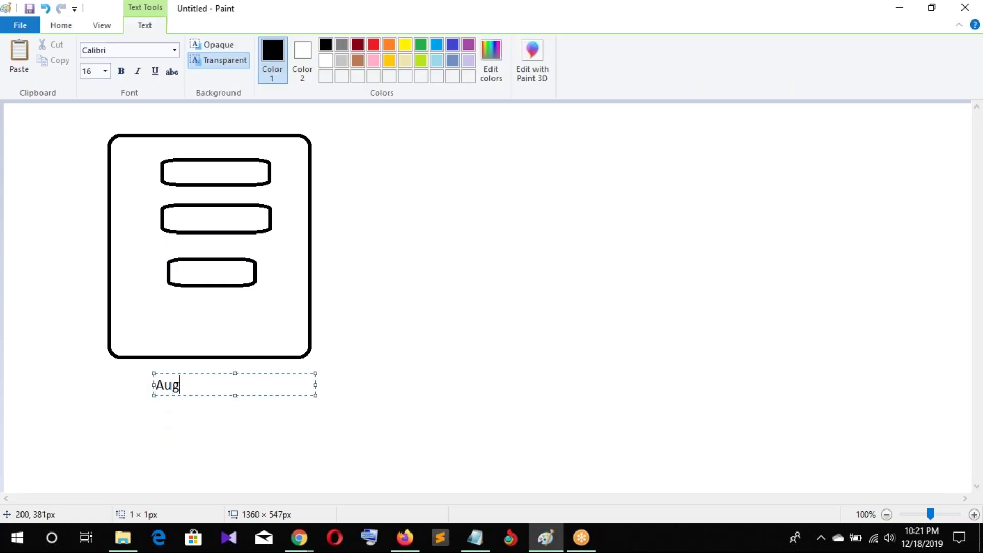
{"action": "type", "text": "usts Desktop"}
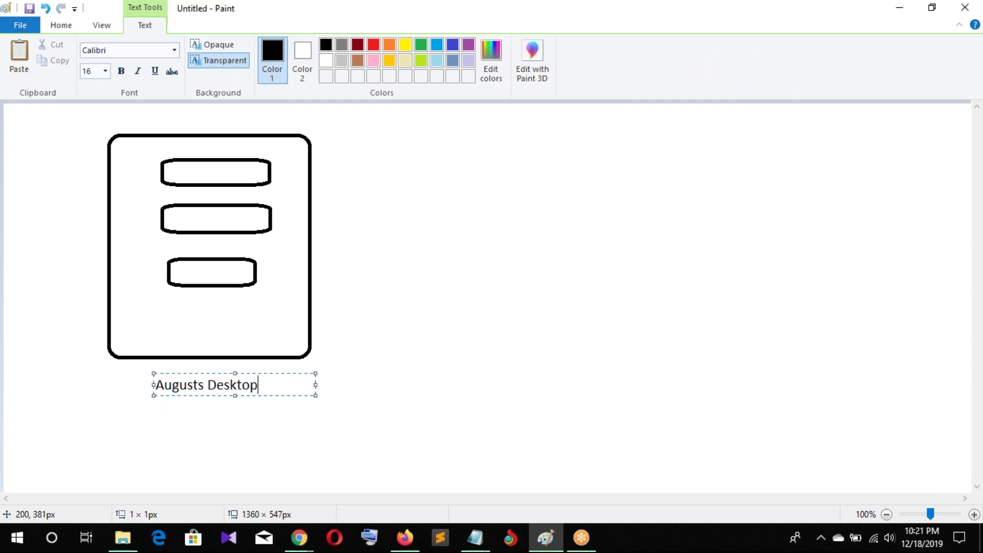
{"action": "left_click", "coordinate": [383, 395]}
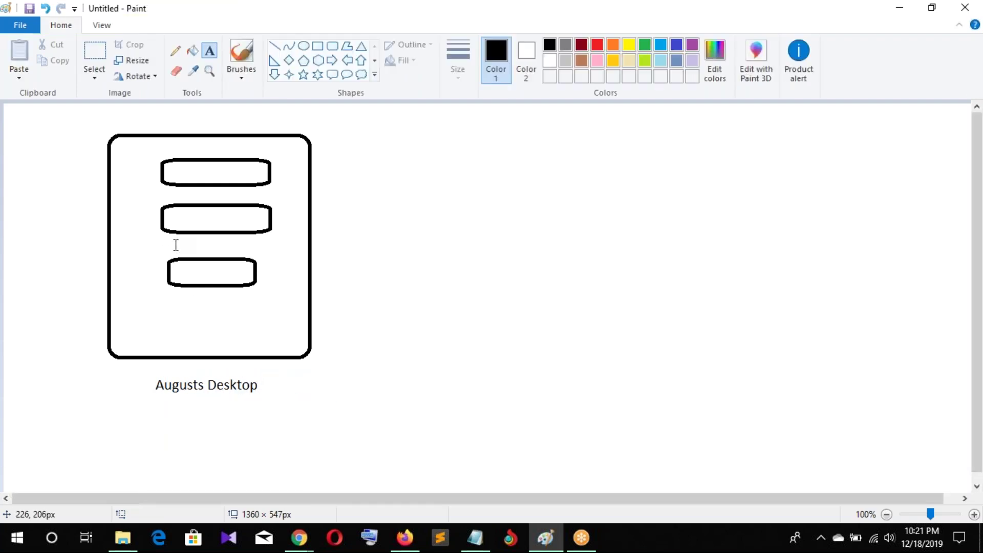
Label the three fields Username, Password and Login
{"action": "left_click", "coordinate": [188, 156]}
{"action": "type", "text": "Username"}
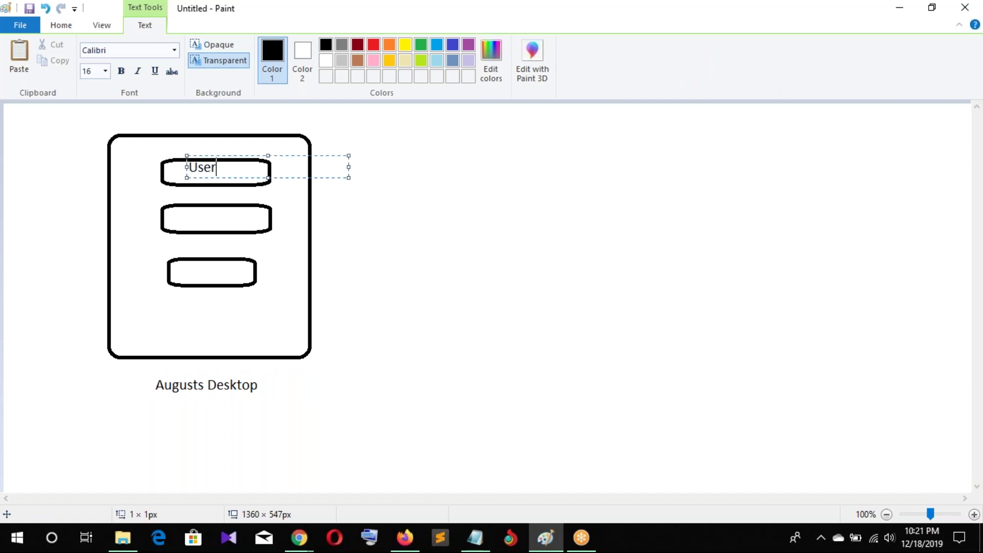
{"action": "left_click", "coordinate": [182, 221]}
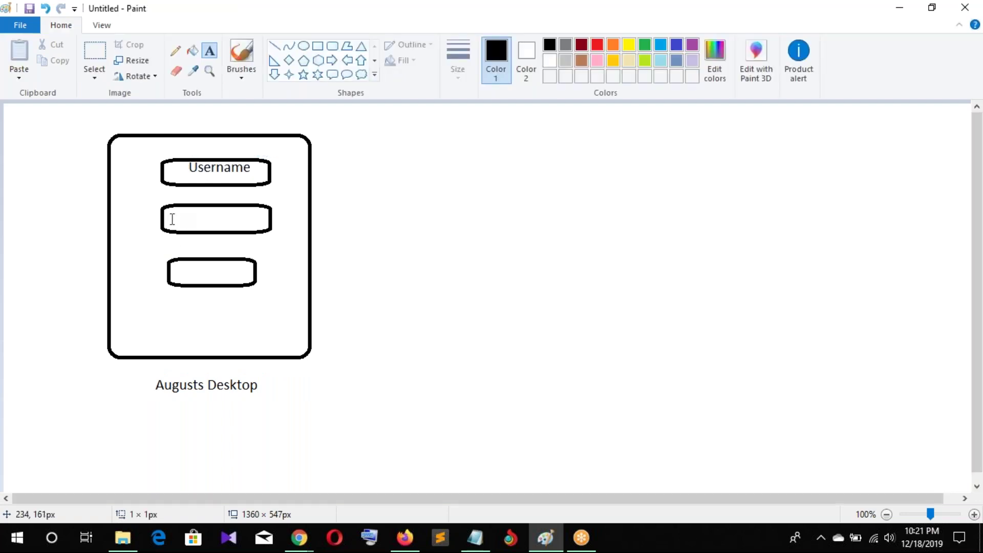
{"action": "left_click", "coordinate": [171, 221]}
{"action": "type", "text": "Password"}
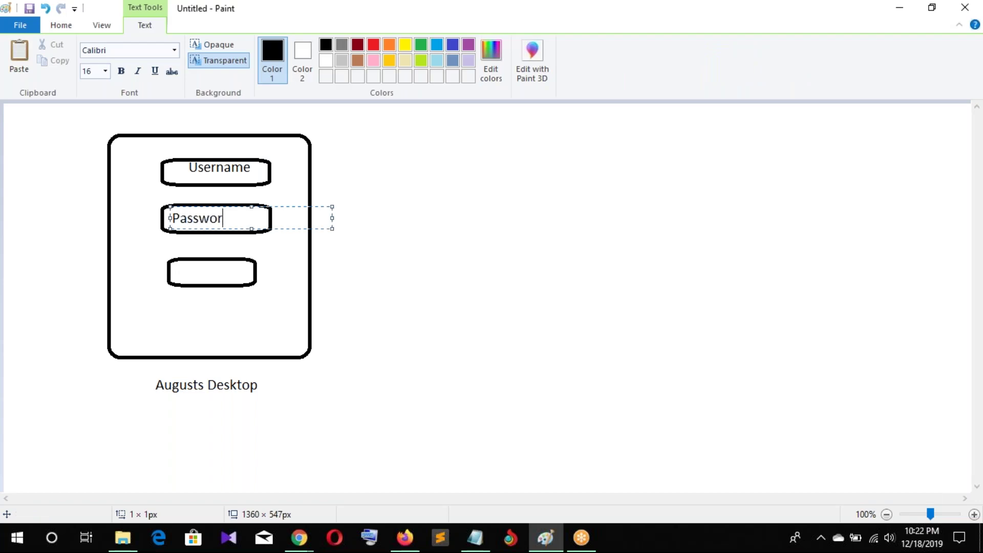
{"action": "left_click", "coordinate": [186, 276]}
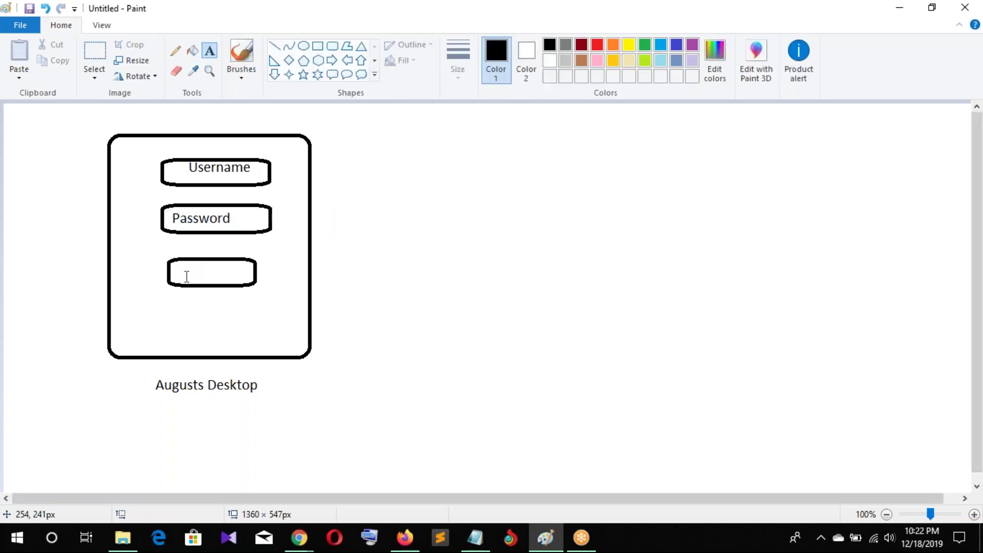
{"action": "left_click", "coordinate": [185, 266]}
{"action": "type", "text": "Login"}
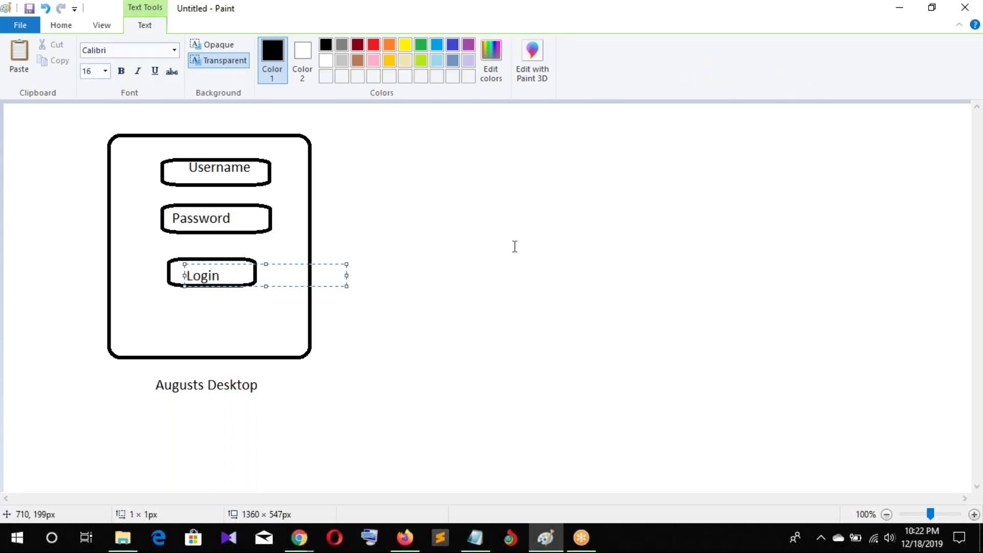
{"action": "left_click", "coordinate": [515, 246]}
{"action": "left_click", "coordinate": [317, 46]}
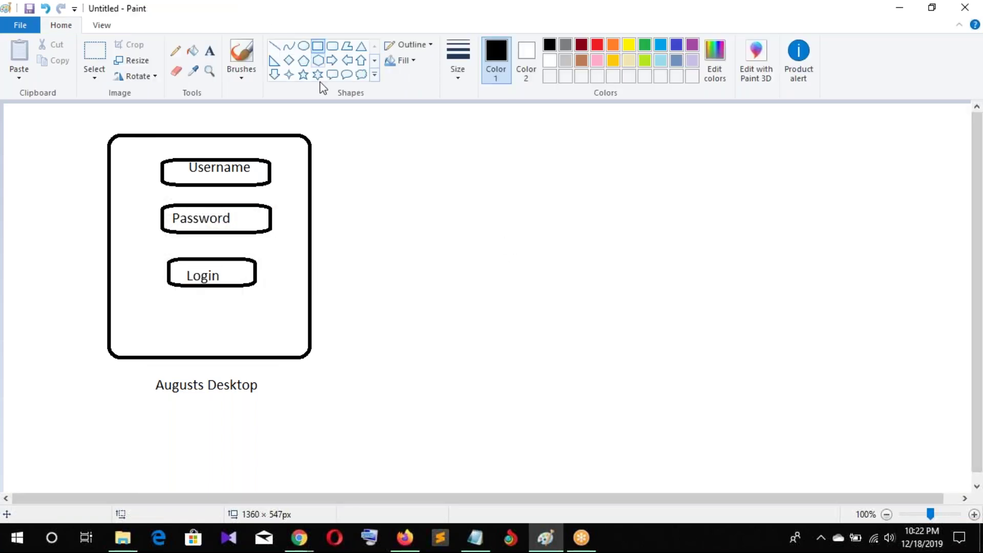
Draw a large rectangle right of the login box, a right arrow into it, and a tall rounded box further right
{"action": "left_click_drag", "start_coordinate": [327, 109], "coordinate": [582, 254]}
{"action": "left_click", "coordinate": [332, 60]}
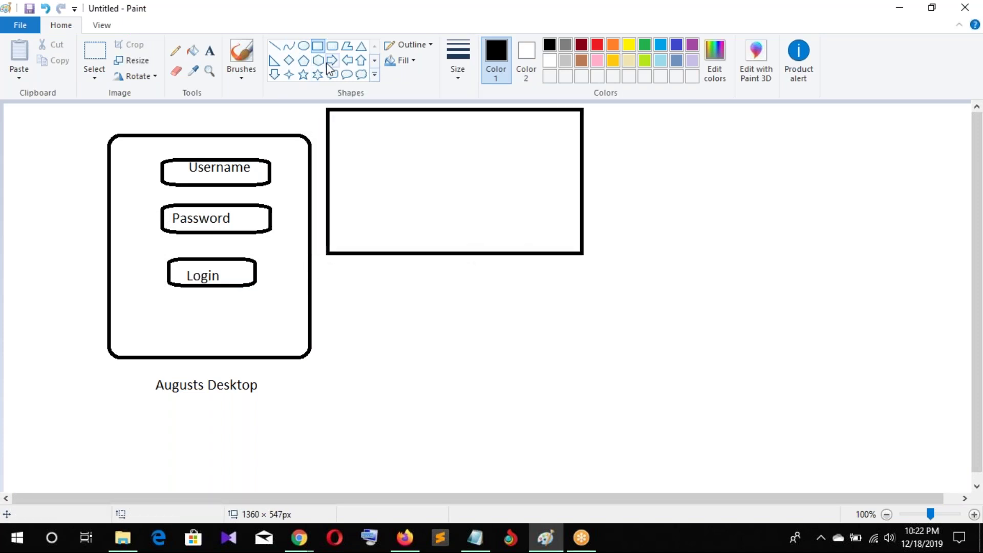
{"action": "left_click_drag", "start_coordinate": [314, 161], "coordinate": [327, 181]}
{"action": "left_click", "coordinate": [418, 400]}
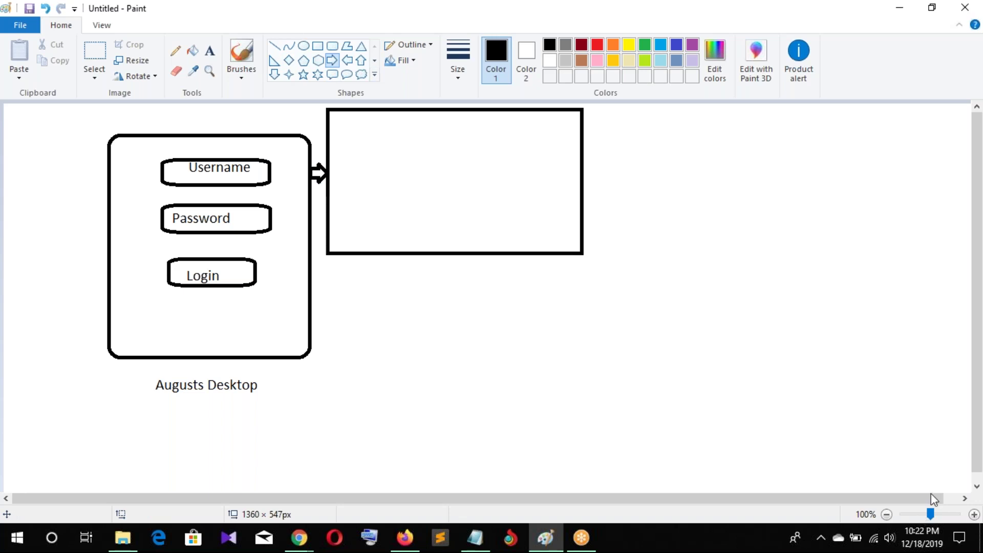
{"action": "left_click_drag", "start_coordinate": [922, 498], "coordinate": [937, 498]}
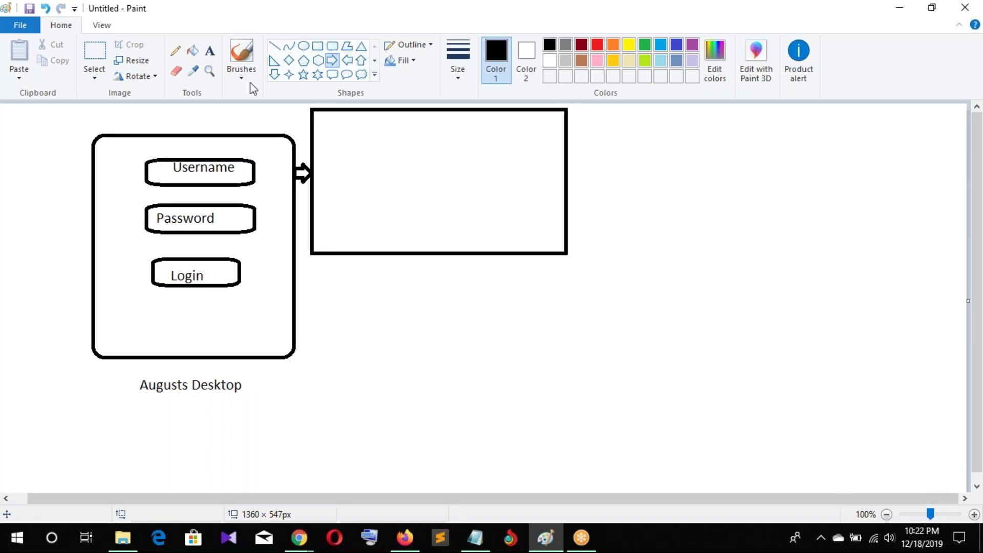
{"action": "left_click", "coordinate": [333, 46]}
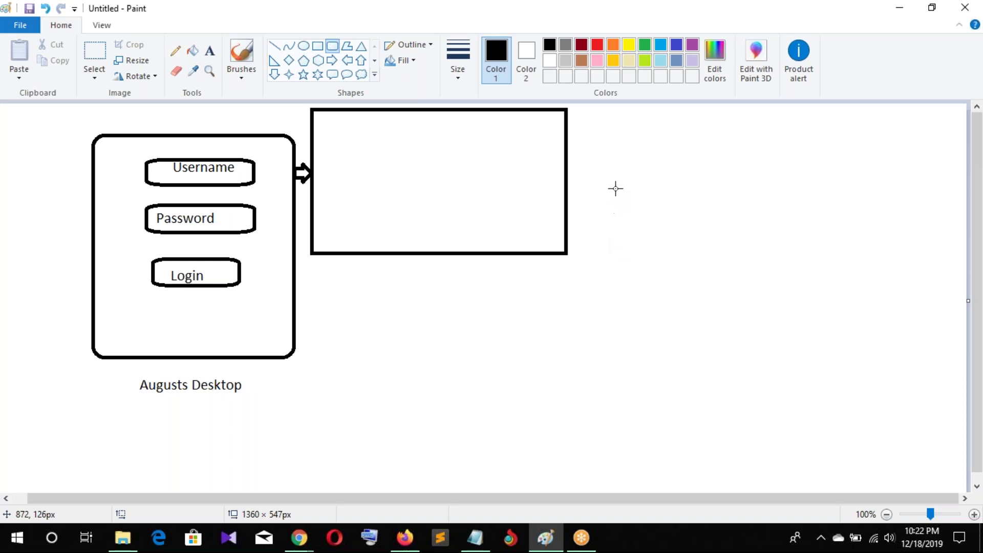
{"action": "left_click_drag", "start_coordinate": [600, 150], "coordinate": [781, 388]}
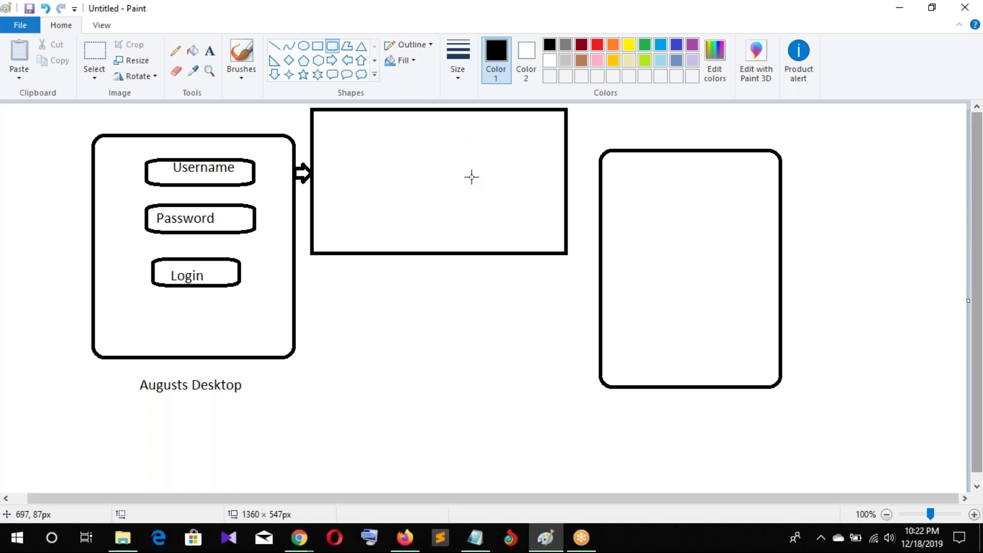
Draw three stacked rounded fields inside the right-hand box, the third one smaller
{"action": "left_click", "coordinate": [209, 51]}
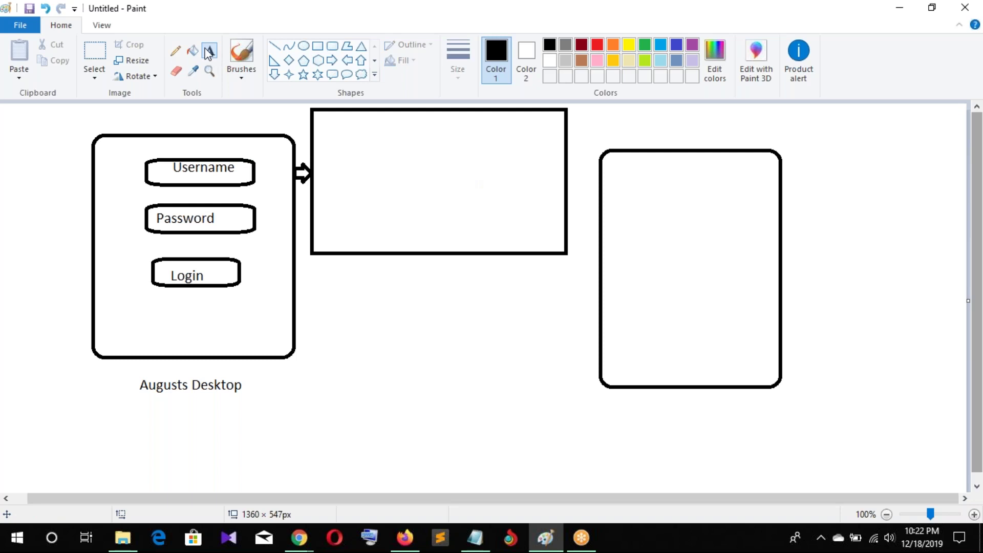
{"action": "left_click", "coordinate": [333, 45]}
{"action": "left_click_drag", "start_coordinate": [627, 176], "coordinate": [769, 215]}
{"action": "left_click_drag", "start_coordinate": [630, 235], "coordinate": [769, 273]}
{"action": "left_click_drag", "start_coordinate": [662, 290], "coordinate": [750, 324]}
{"action": "left_click", "coordinate": [870, 320]}
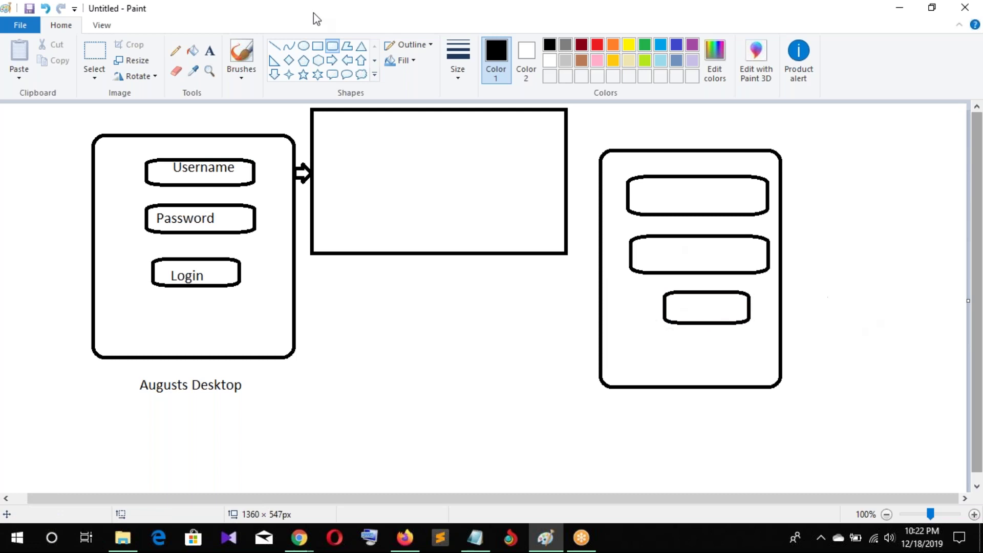
Label the right-hand fields UserName, Password and Login
{"action": "left_click", "coordinate": [210, 52]}
{"action": "left_click", "coordinate": [640, 180]}
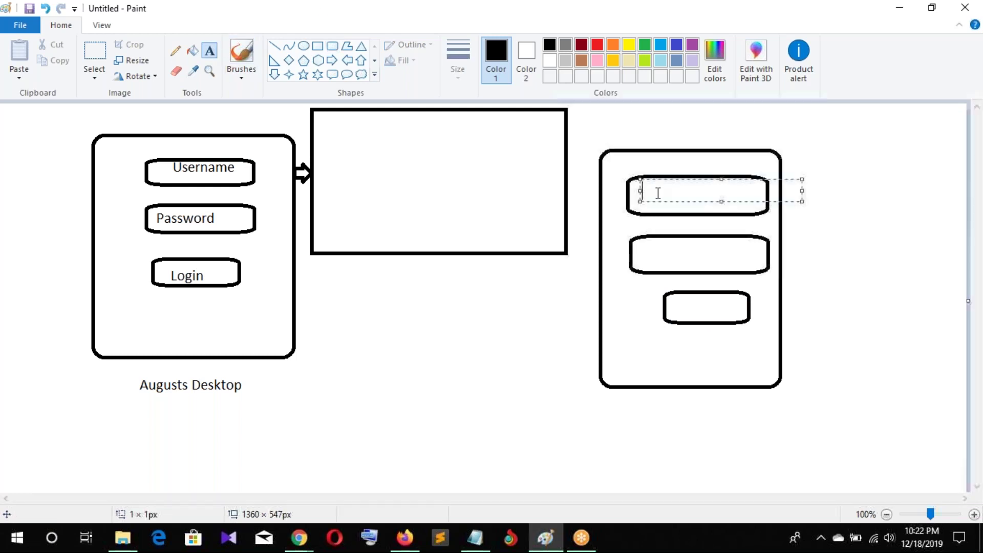
{"action": "type", "text": "Login"}
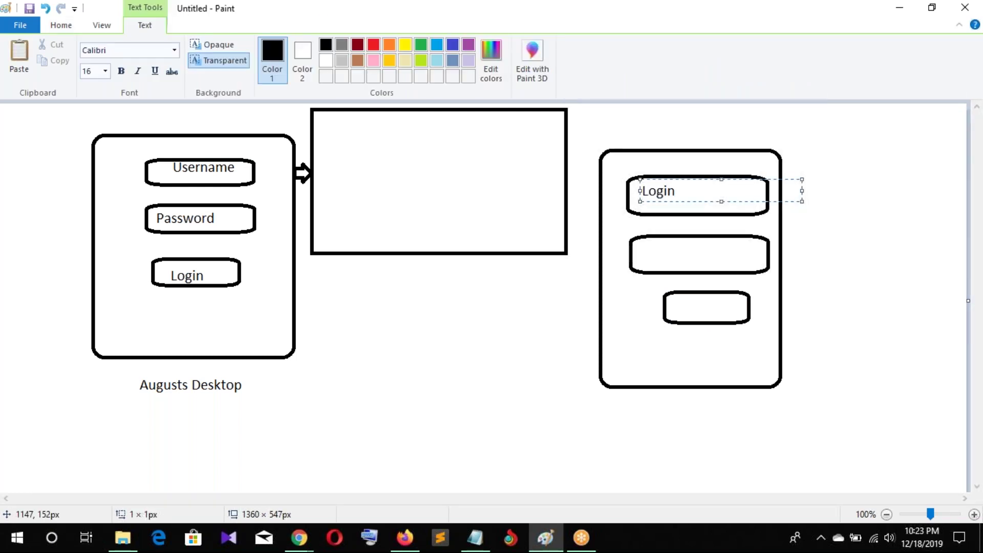
{"action": "double_click", "coordinate": [646, 190]}
{"action": "type", "text": "UserName"}
{"action": "left_click", "coordinate": [647, 257]}
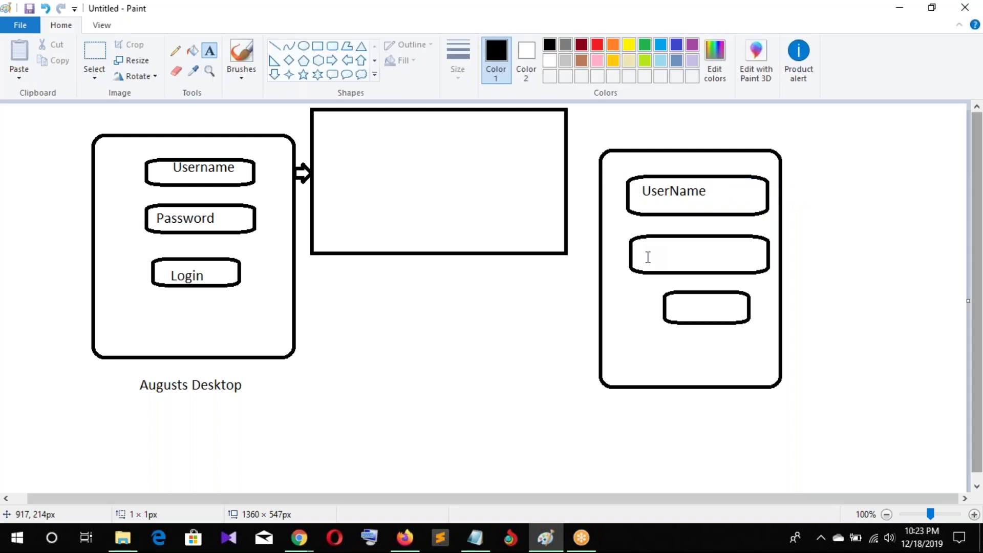
{"action": "left_click", "coordinate": [648, 257]}
{"action": "type", "text": "Password"}
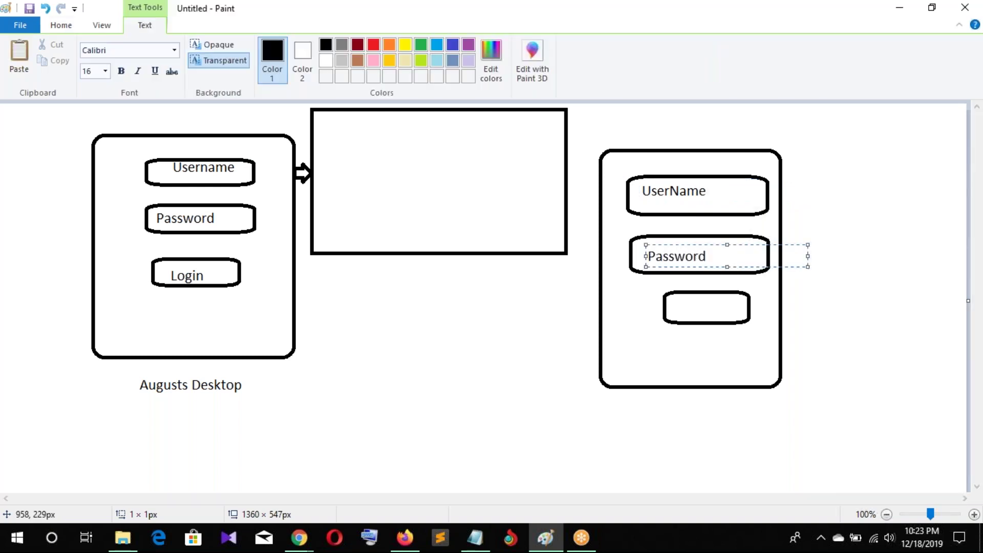
{"action": "left_click", "coordinate": [680, 306]}
{"action": "left_click", "coordinate": [681, 306]}
{"action": "type", "text": "Login"}
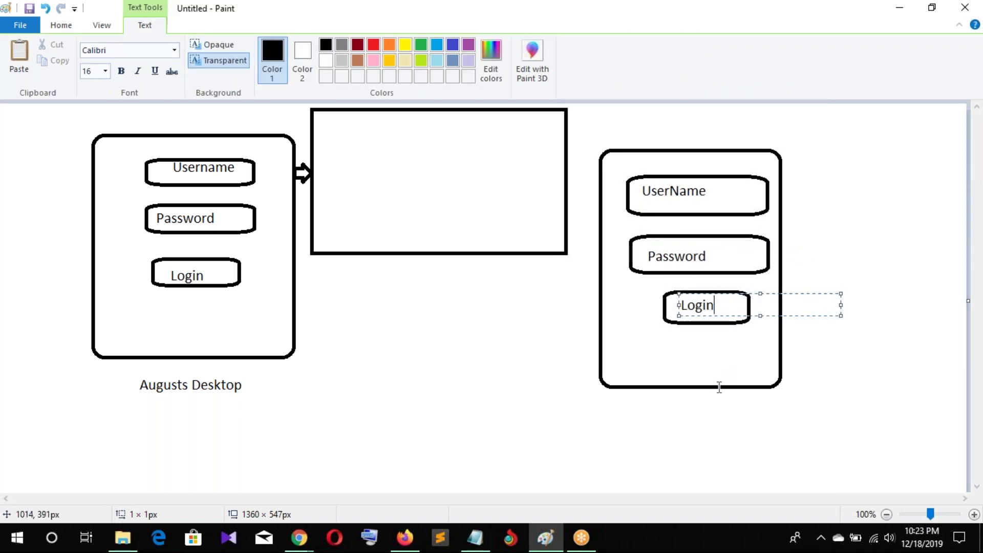
{"action": "left_click", "coordinate": [722, 455]}
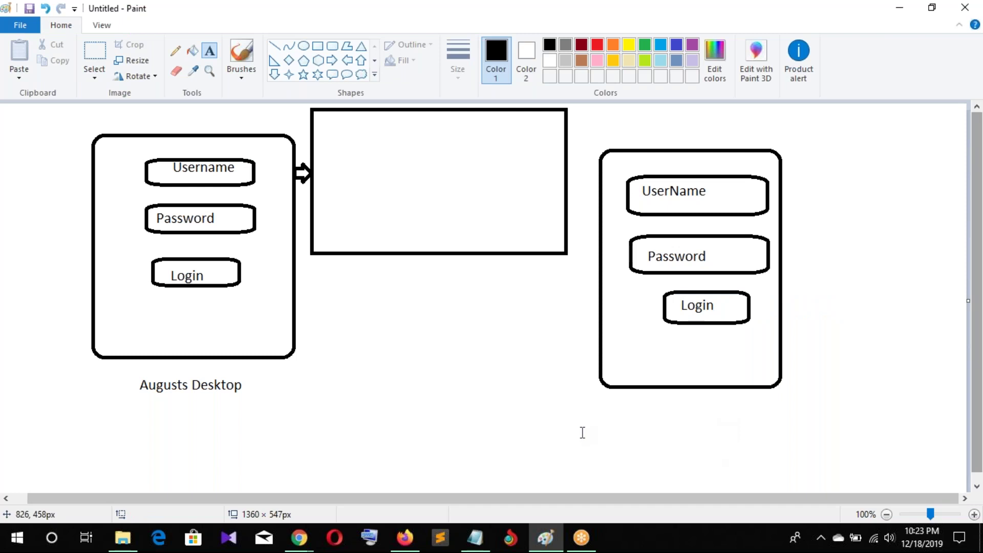
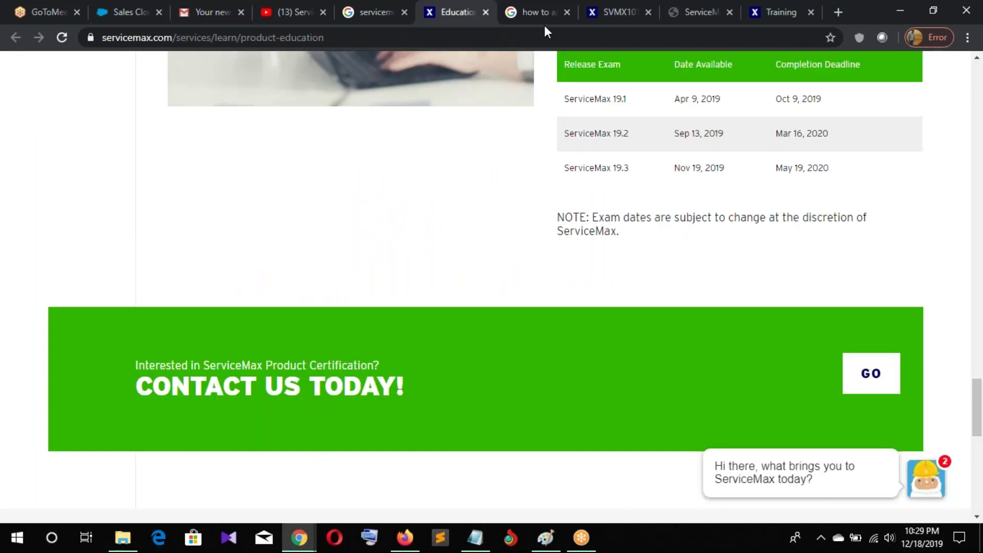
Switch to the Firefox window showing Salesforce's Reset My Security Token page
{"action": "key", "text": "alt+Tab"}
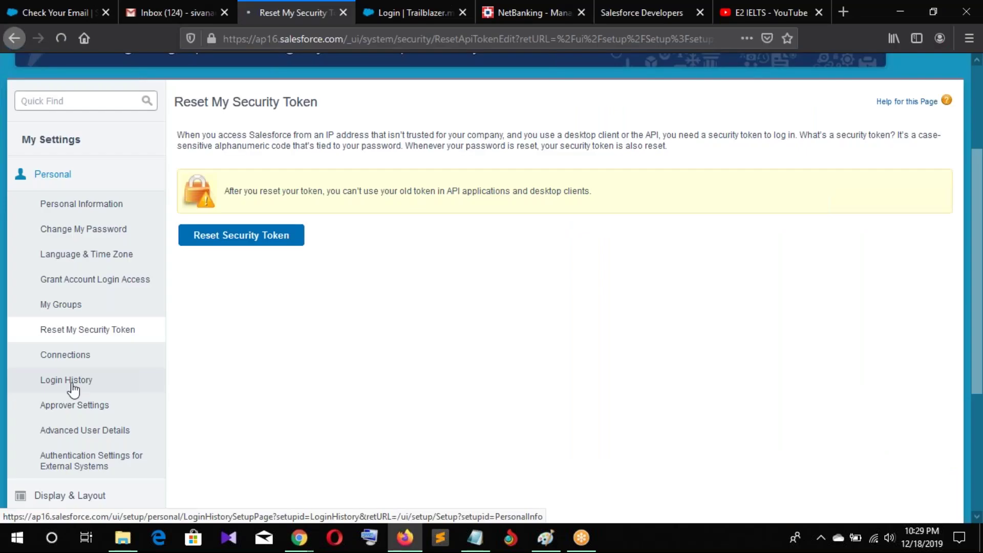
Open Login History from the Personal section of My Settings
{"action": "left_click", "coordinate": [73, 390]}
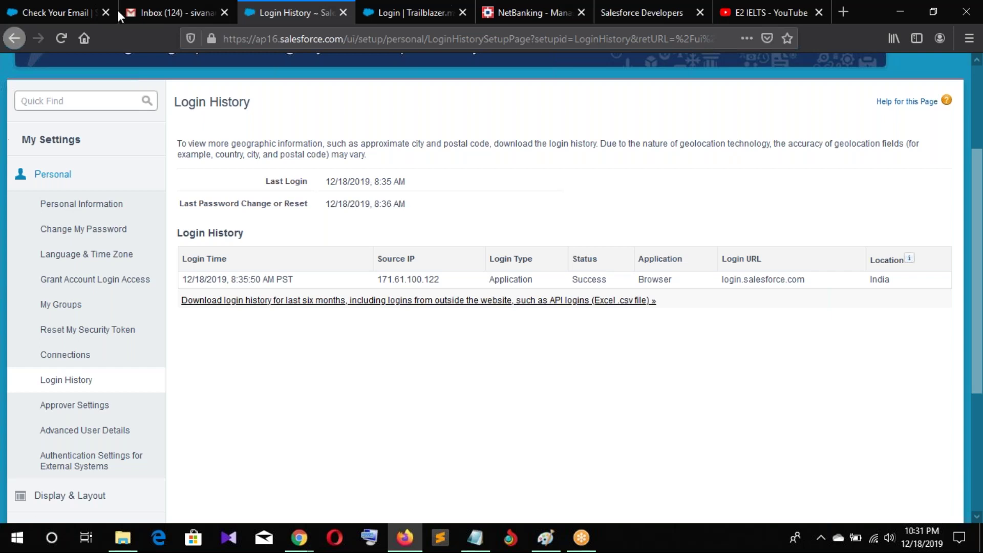
{"action": "scroll", "coordinate": [912, 186], "scroll_direction": "up", "scroll_amount": 1}
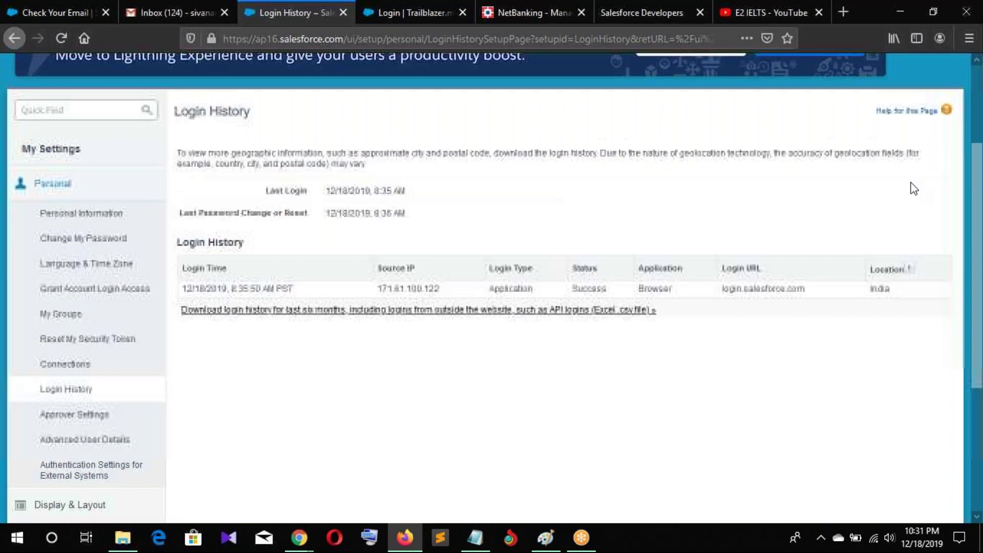
{"action": "scroll", "coordinate": [913, 188], "scroll_direction": "up", "scroll_amount": 3}
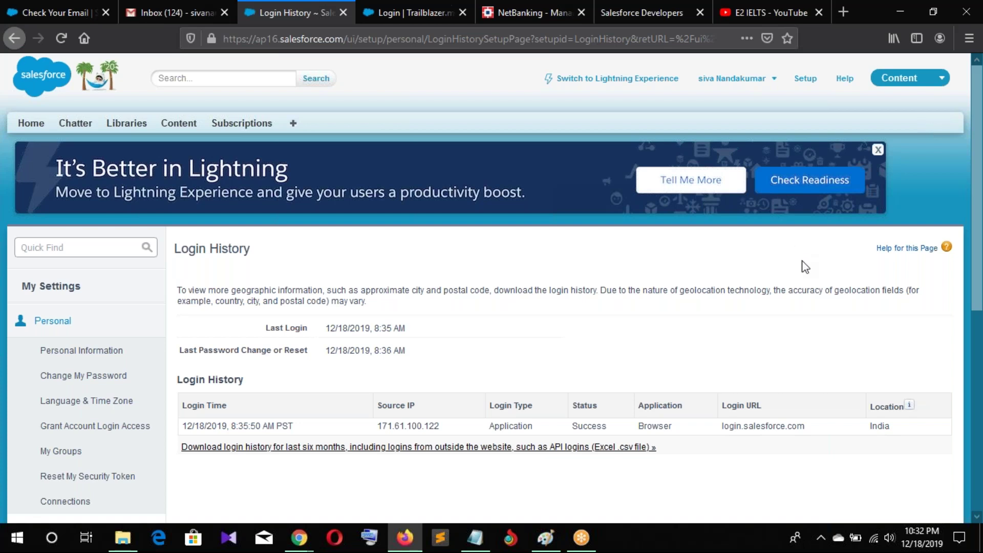
{"action": "scroll", "coordinate": [805, 266], "scroll_direction": "down", "scroll_amount": 1}
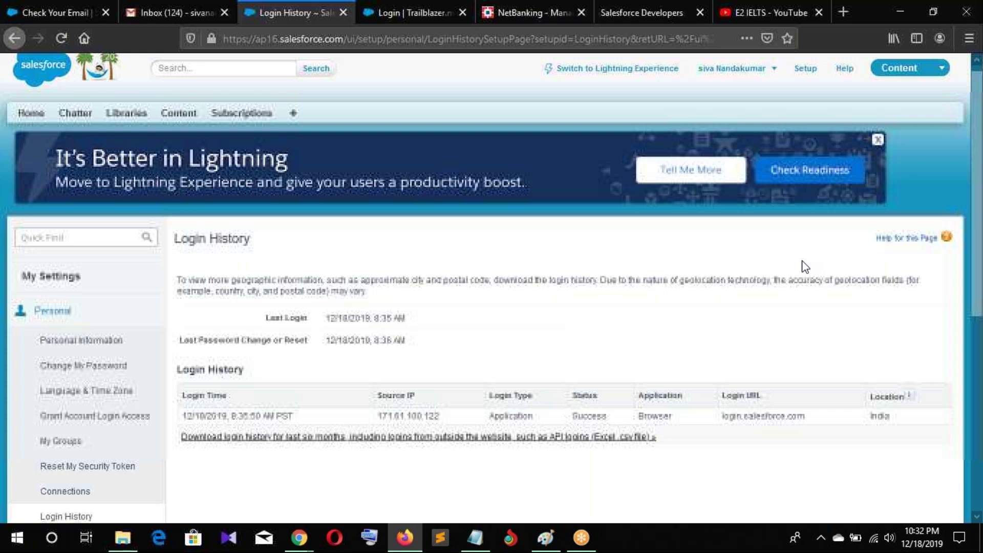
{"action": "scroll", "coordinate": [806, 266], "scroll_direction": "down", "scroll_amount": 2}
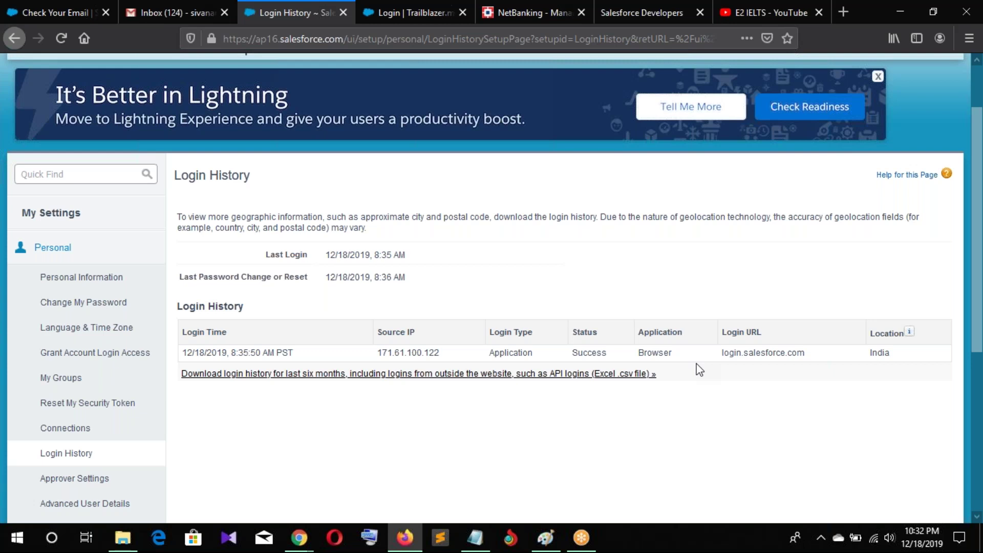
{"action": "left_click_drag", "start_coordinate": [722, 353], "coordinate": [796, 370]}
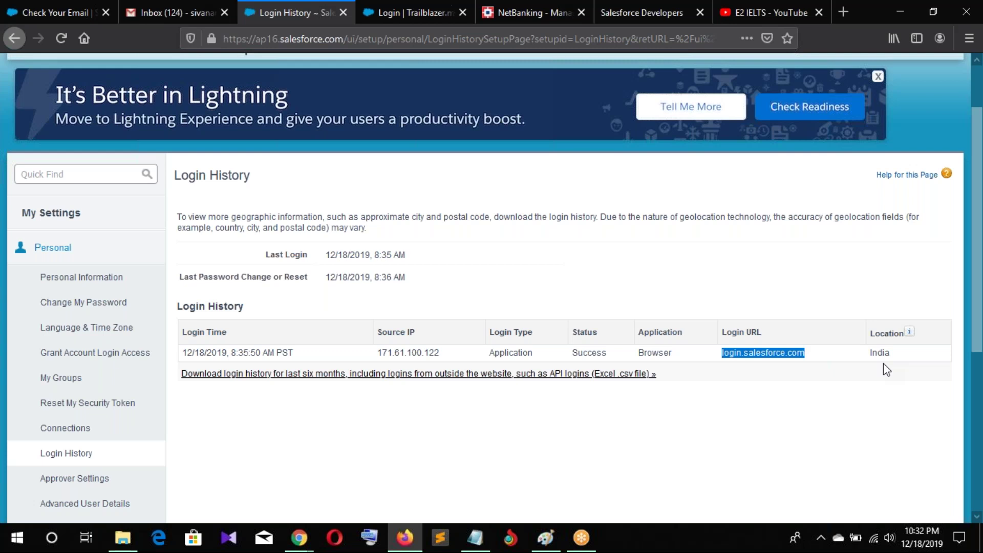
{"action": "double_click", "coordinate": [883, 353]}
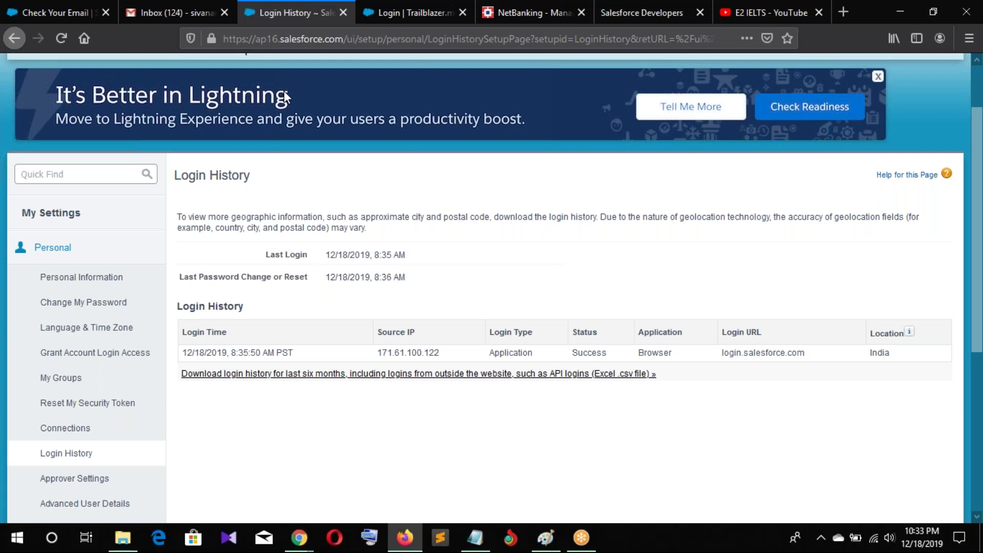
Highlight the ap16 instance name in the page address and scroll through the page
{"action": "double_click", "coordinate": [266, 38]}
{"action": "scroll", "coordinate": [98, 415], "scroll_direction": "down", "scroll_amount": 3}
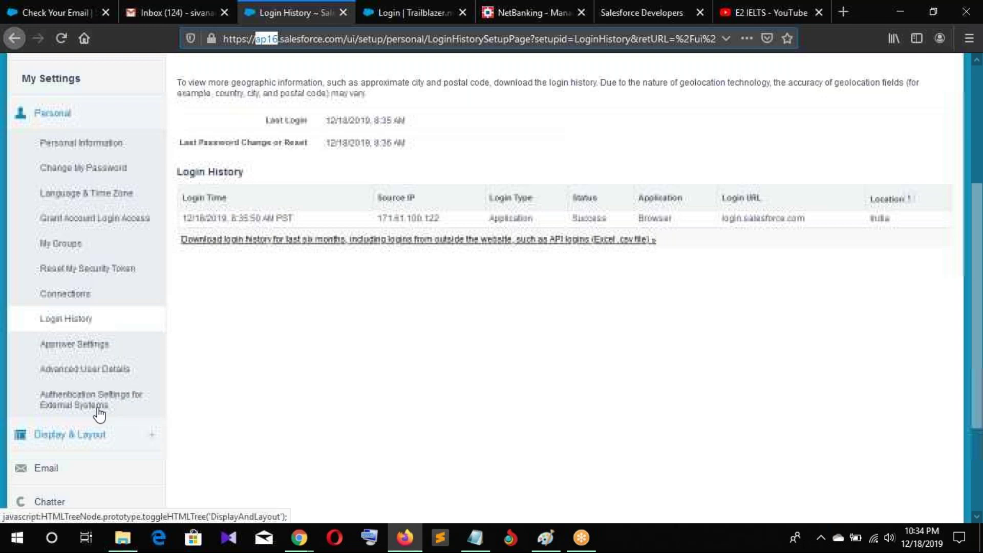
{"action": "scroll", "coordinate": [100, 413], "scroll_direction": "up", "scroll_amount": 3}
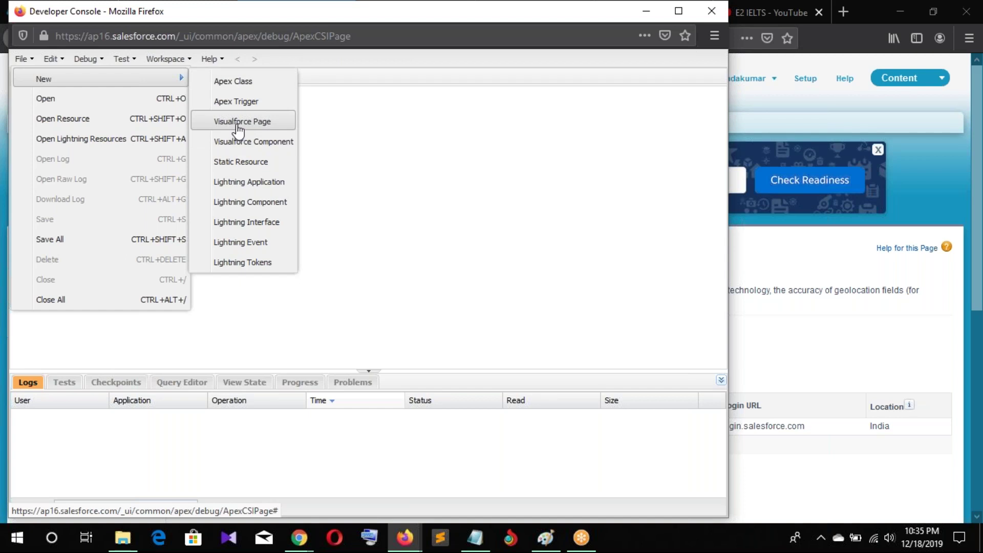
Minimize the Developer Console so the Login History page is in front
{"action": "left_click", "coordinate": [847, 102]}
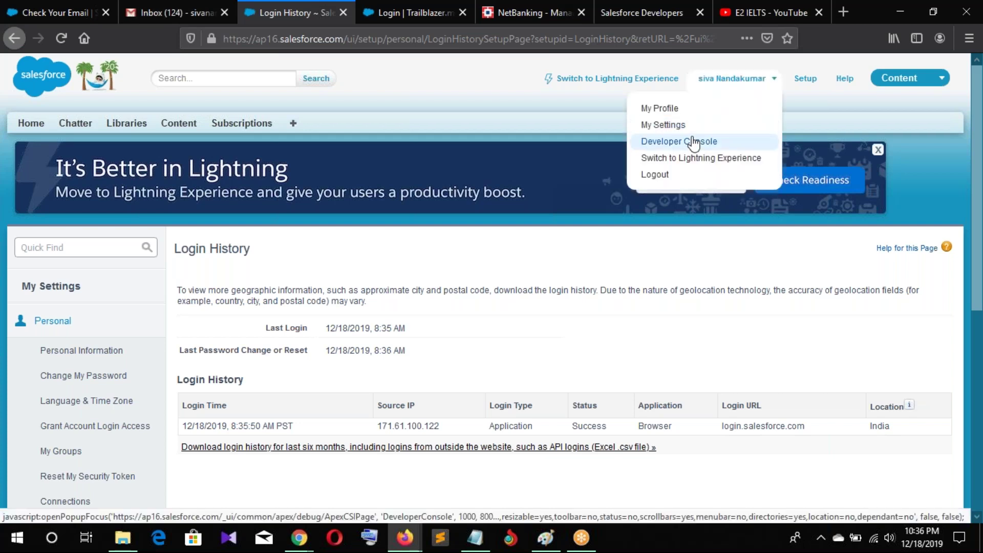
Relaunch the Developer Console and list its File > New item types, like Apex Class and Visualforce Page
{"action": "left_click", "coordinate": [693, 142]}
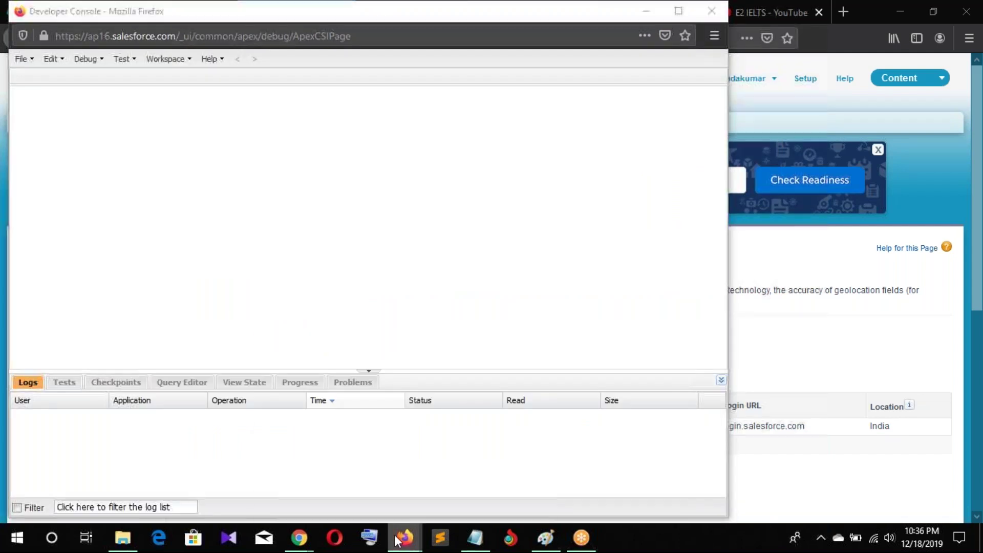
{"action": "mouse_move", "coordinate": [404, 537]}
{"action": "left_click", "coordinate": [461, 489]}
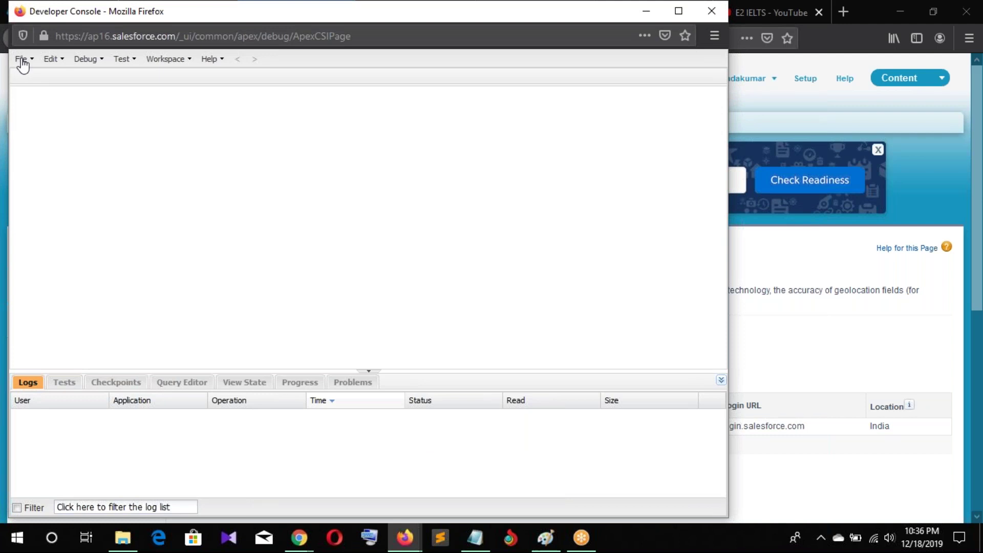
{"action": "left_click", "coordinate": [22, 60]}
{"action": "mouse_move", "coordinate": [188, 81]}
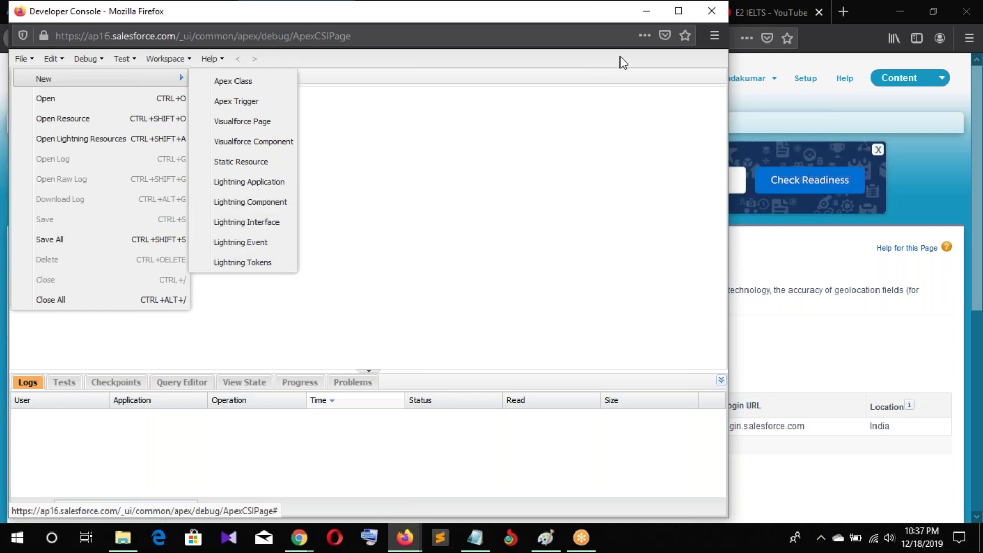
Close the Developer Console window and bring up the user name menu on Login History
{"action": "left_click", "coordinate": [711, 11]}
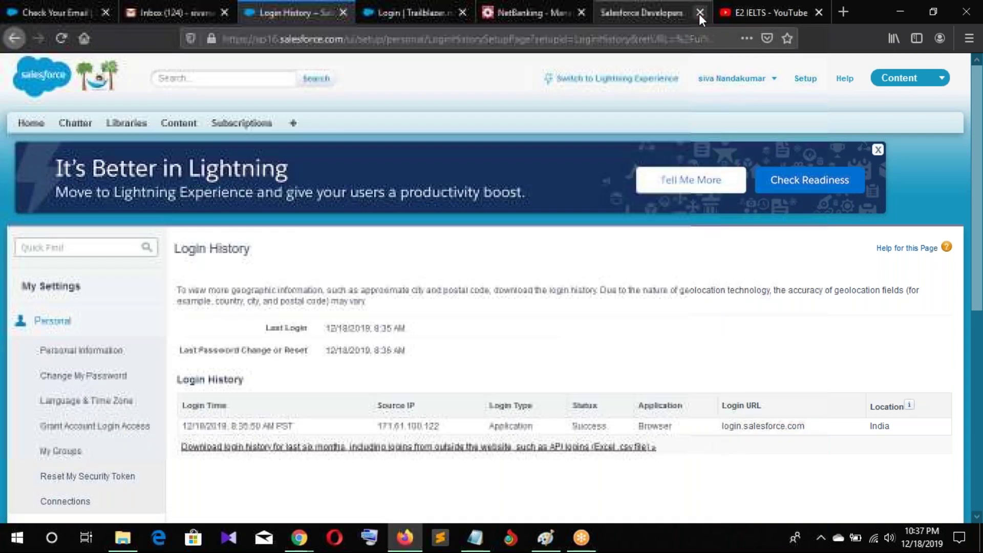
{"action": "left_click", "coordinate": [737, 86]}
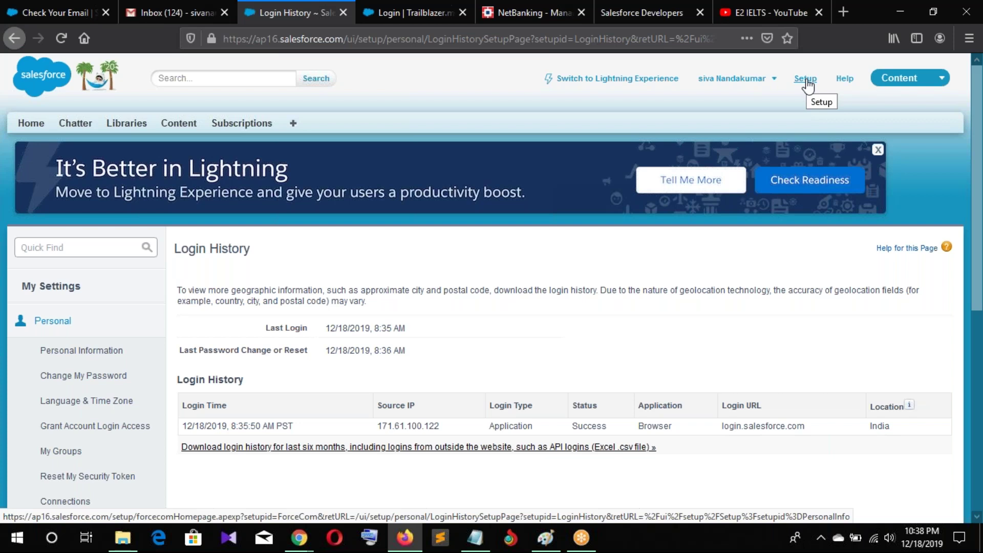
Go to the Setup home page and zoom the browser view out
{"action": "left_click", "coordinate": [806, 81]}
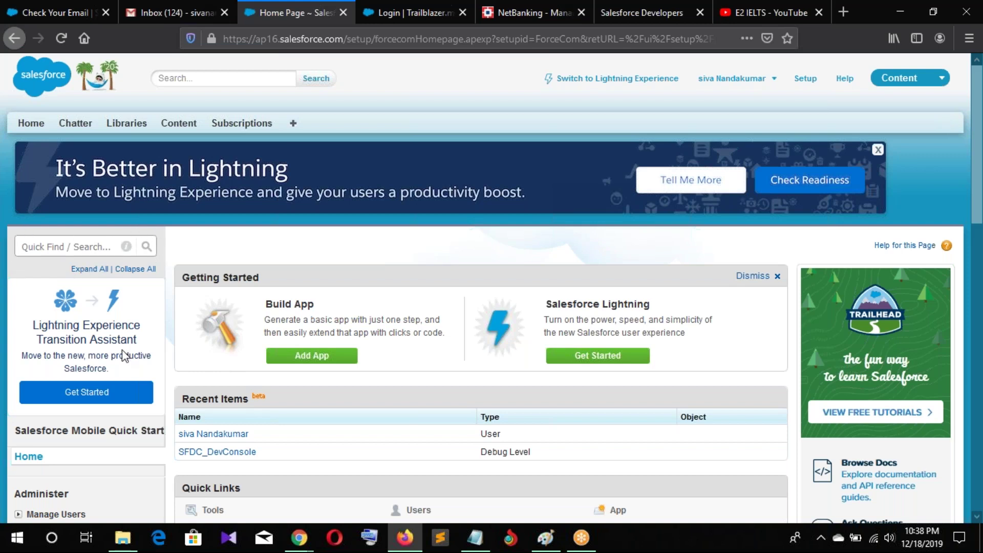
{"action": "key", "text": "ctrl+plus"}
{"action": "key", "text": "ctrl+plus"}
{"action": "key", "text": "ctrl+plus"}
{"action": "key", "text": "ctrl+plus"}
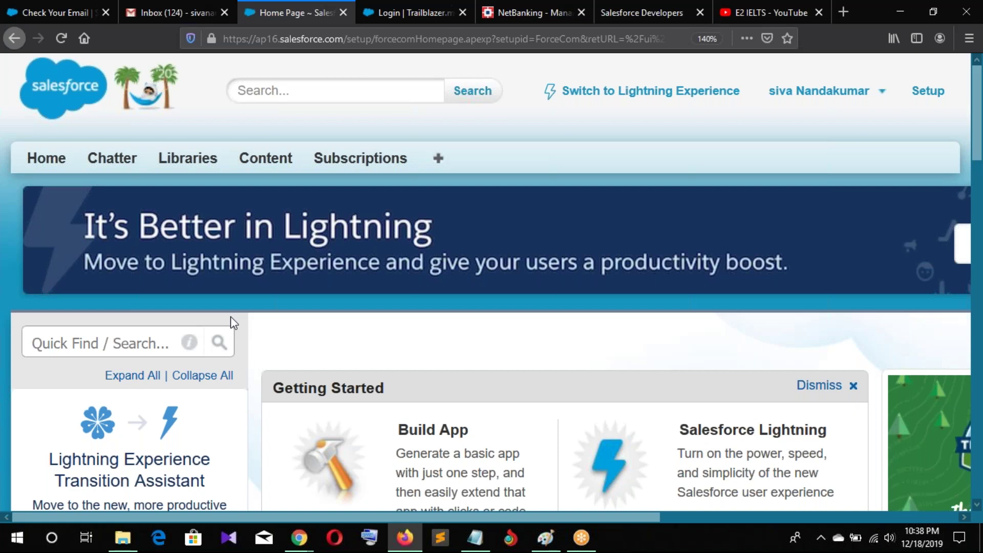
{"action": "key", "text": "ctrl+minus"}
{"action": "key", "text": "ctrl+minus"}
{"action": "key", "text": "ctrl+minus"}
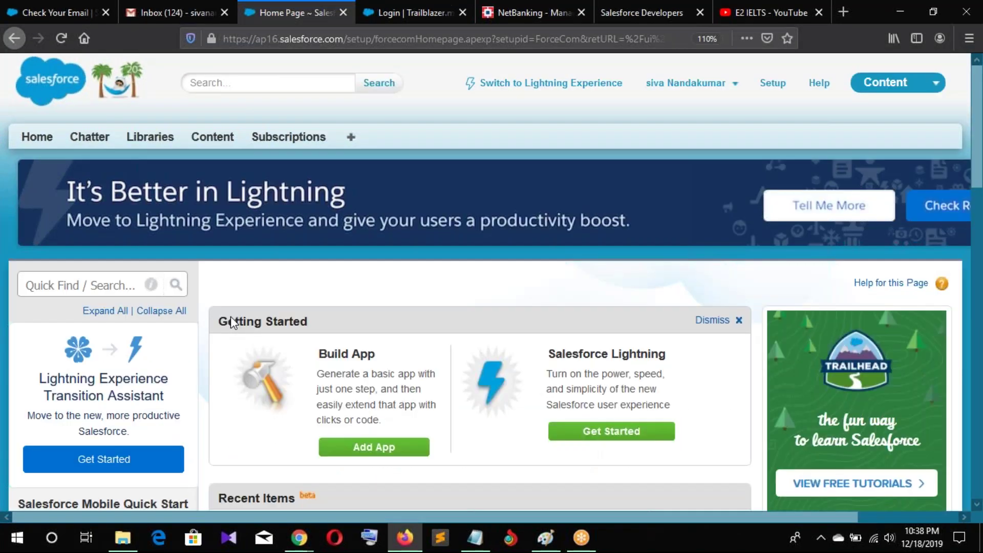
{"action": "key", "text": "ctrl+minus"}
{"action": "key", "text": "ctrl+minus"}
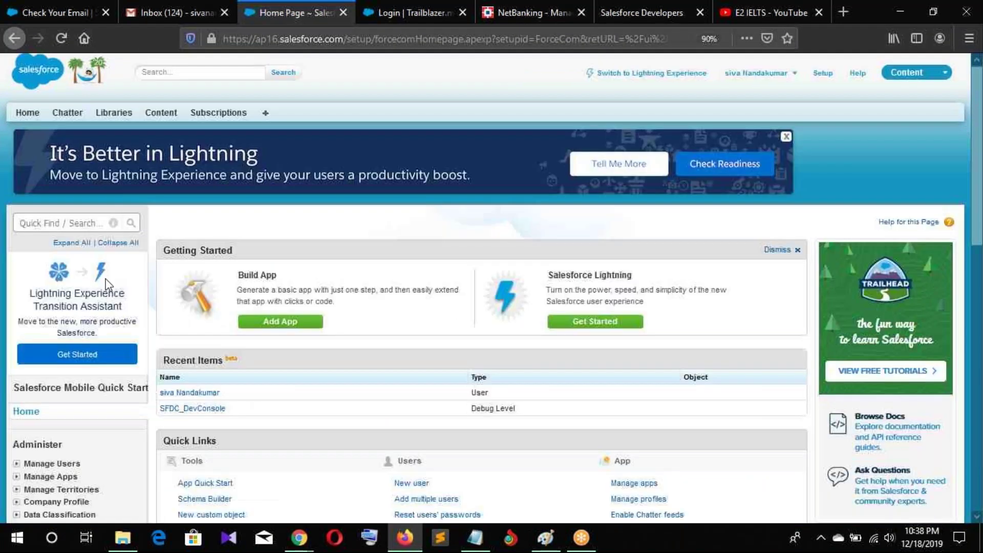
Expand the Create, Logs and Jobs groups in the Setup sidebar, then return to top
{"action": "scroll", "coordinate": [72, 309], "scroll_direction": "down", "scroll_amount": 10}
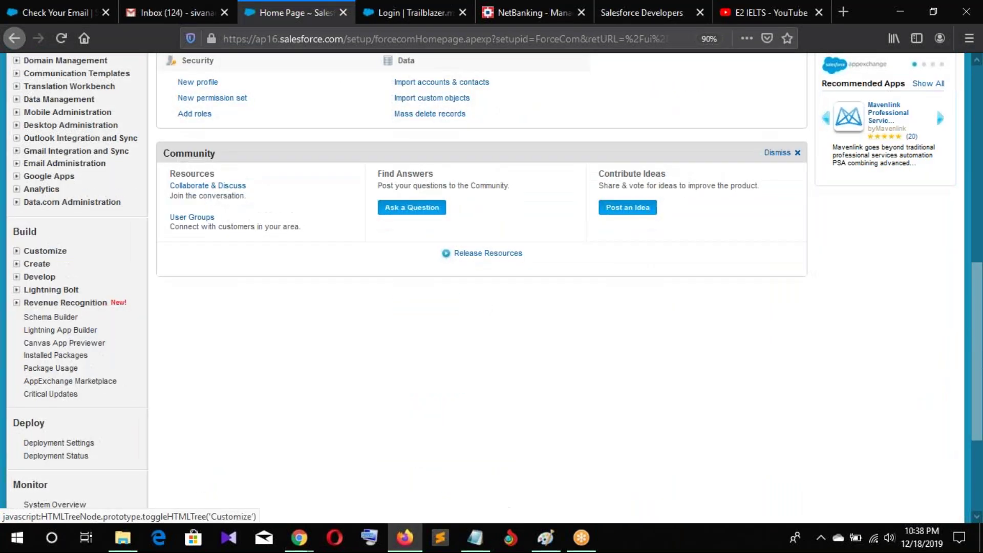
{"action": "left_click", "coordinate": [37, 263]}
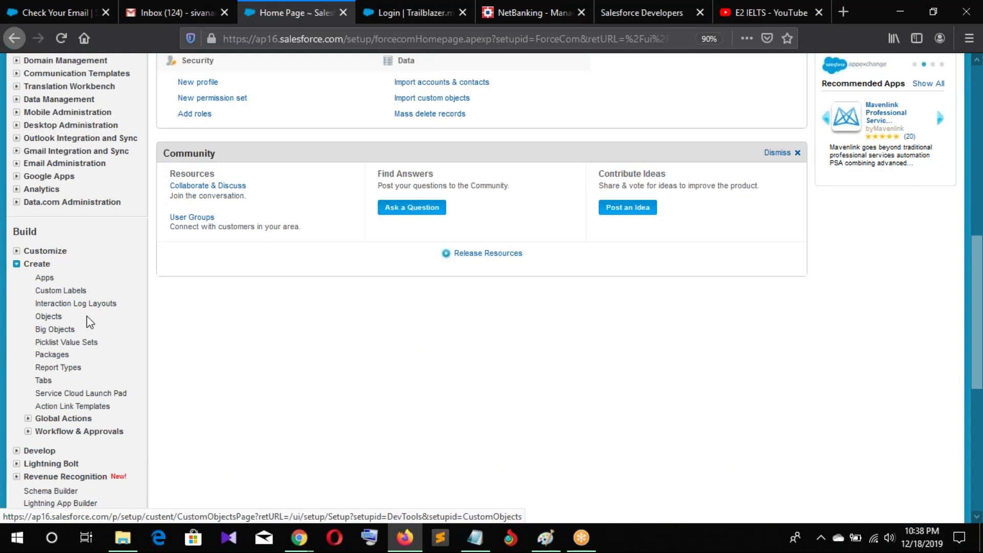
{"action": "scroll", "coordinate": [82, 358], "scroll_direction": "down", "scroll_amount": 6}
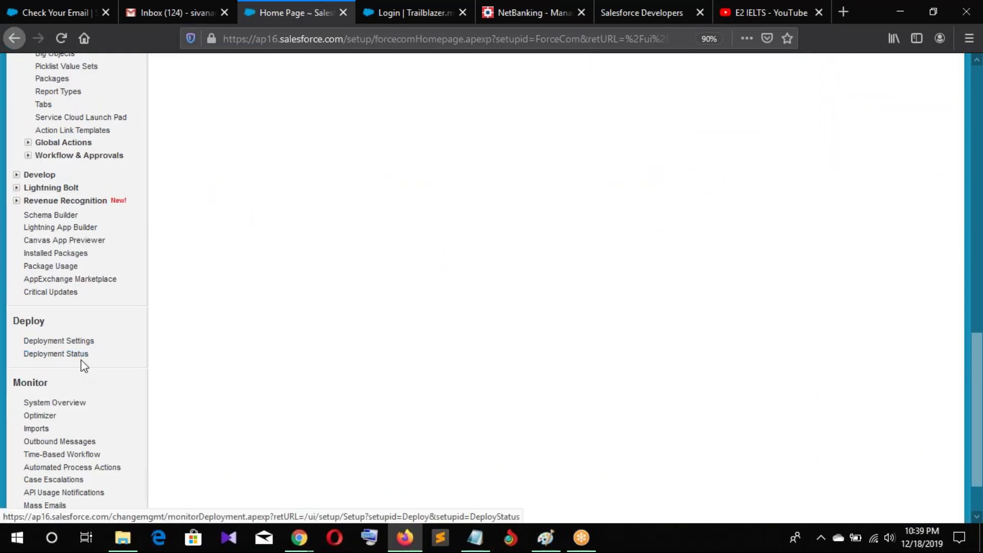
{"action": "scroll", "coordinate": [81, 361], "scroll_direction": "down", "scroll_amount": 2}
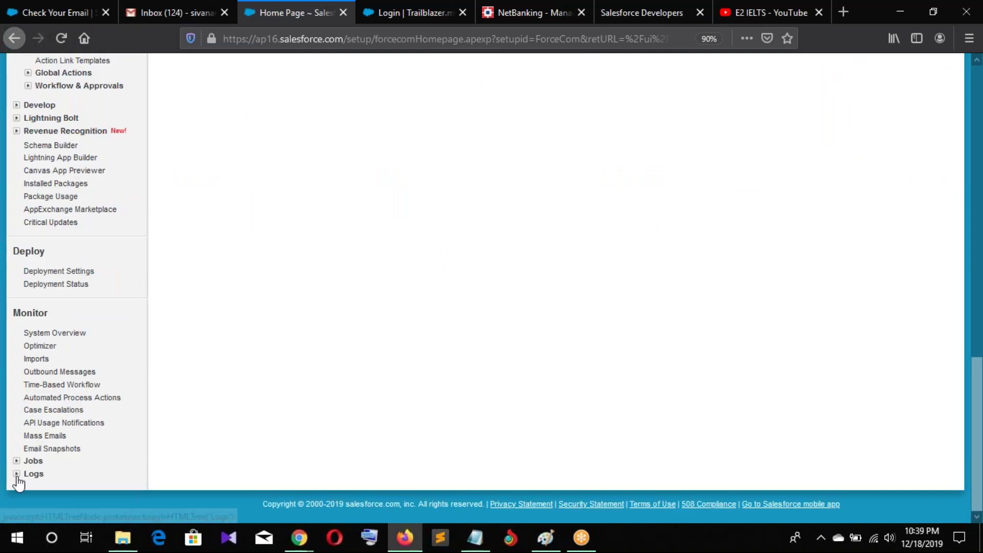
{"action": "left_click", "coordinate": [17, 474]}
{"action": "scroll", "coordinate": [85, 460], "scroll_direction": "down", "scroll_amount": 1}
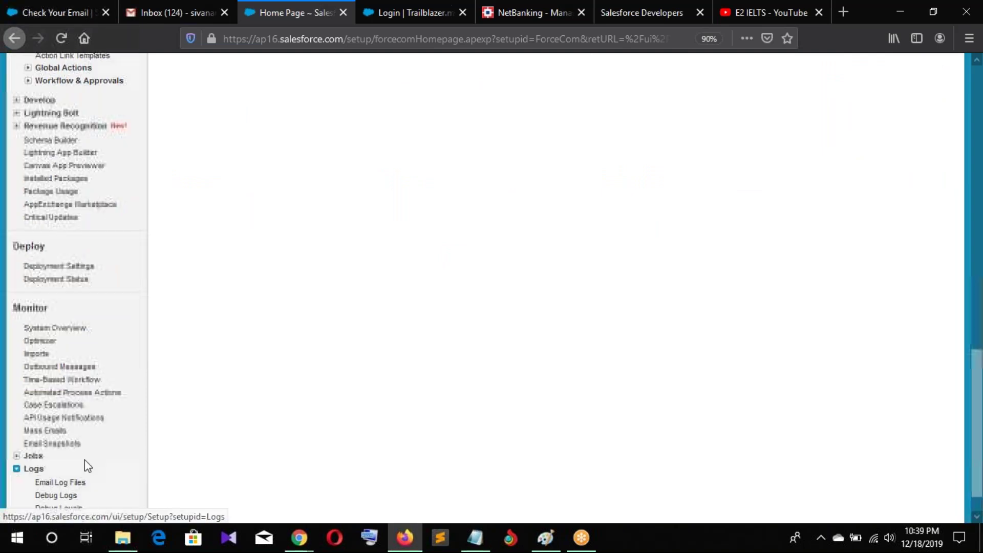
{"action": "scroll", "coordinate": [51, 440], "scroll_direction": "down", "scroll_amount": 1}
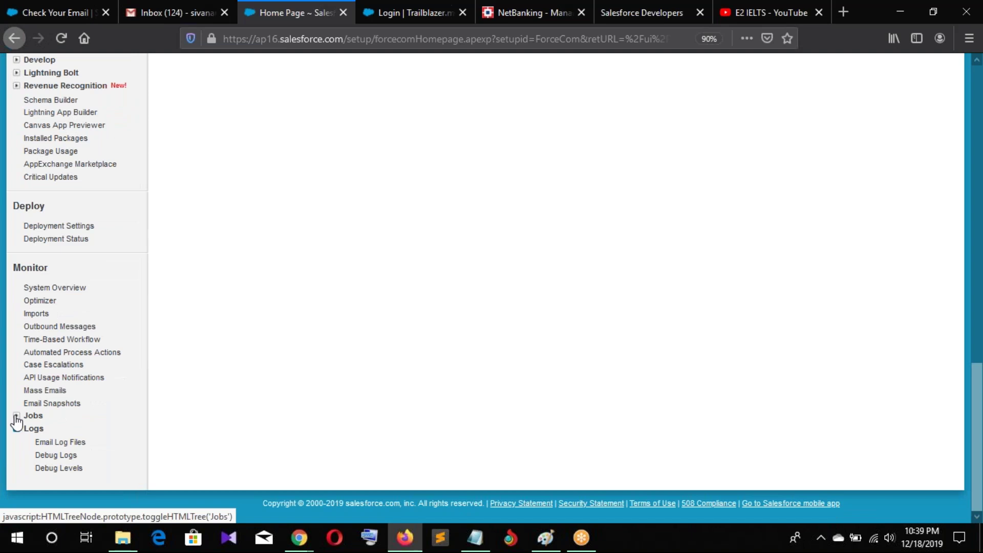
{"action": "left_click", "coordinate": [16, 415]}
{"action": "scroll", "coordinate": [60, 419], "scroll_direction": "up", "scroll_amount": 8}
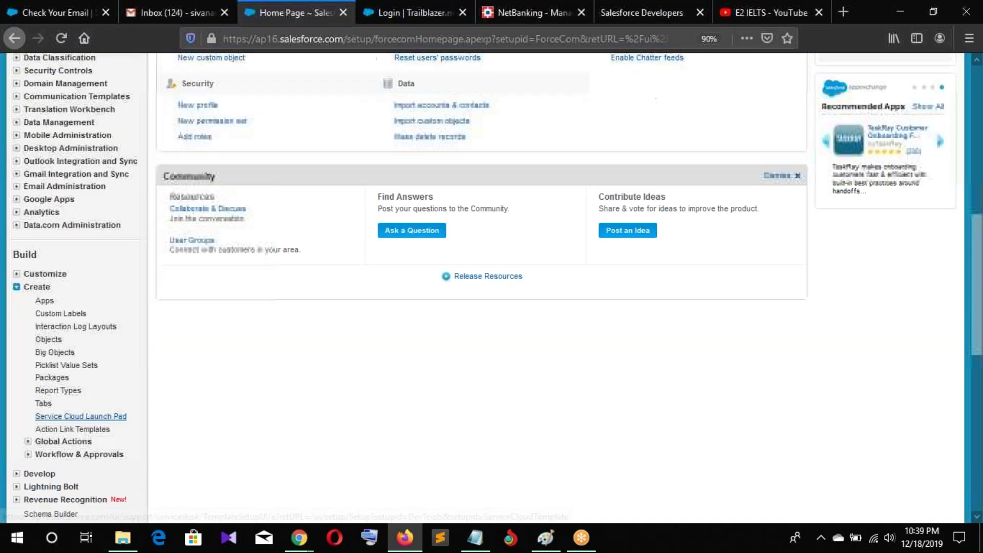
{"action": "scroll", "coordinate": [72, 413], "scroll_direction": "up", "scroll_amount": 5}
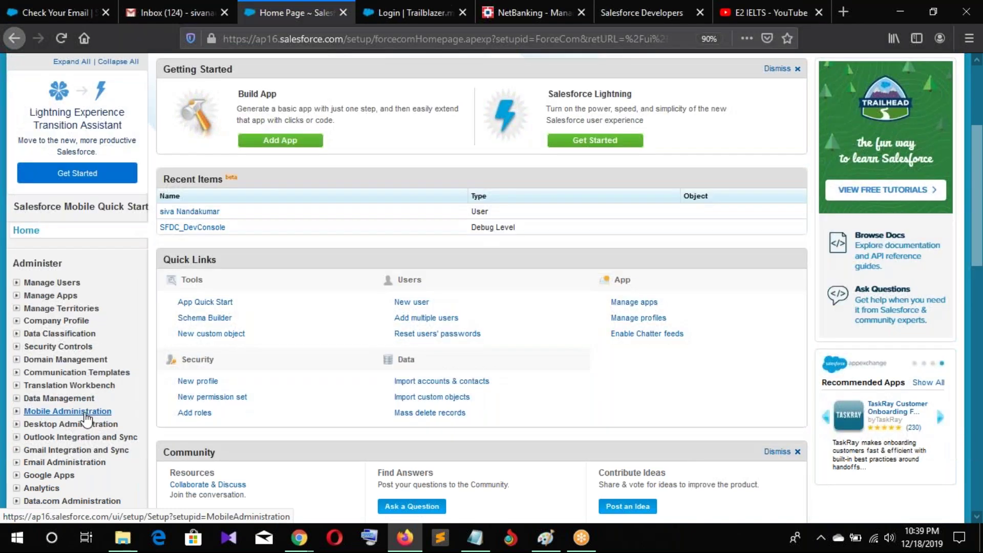
{"action": "scroll", "coordinate": [86, 419], "scroll_direction": "up", "scroll_amount": 4}
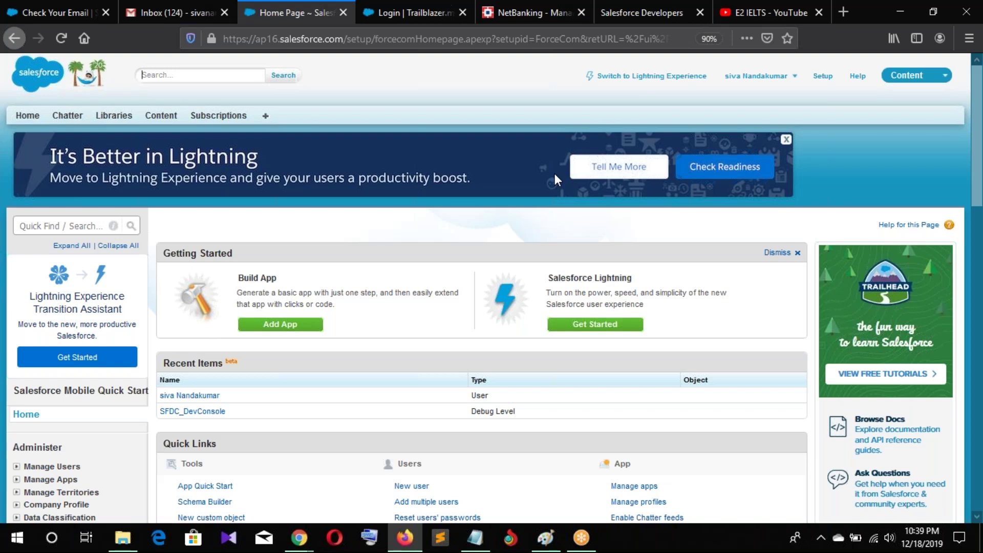
{"action": "left_click", "coordinate": [691, 76]}
{"action": "scroll", "coordinate": [54, 425], "scroll_direction": "down", "scroll_amount": 4}
{"action": "scroll", "coordinate": [53, 425], "scroll_direction": "down", "scroll_amount": 5}
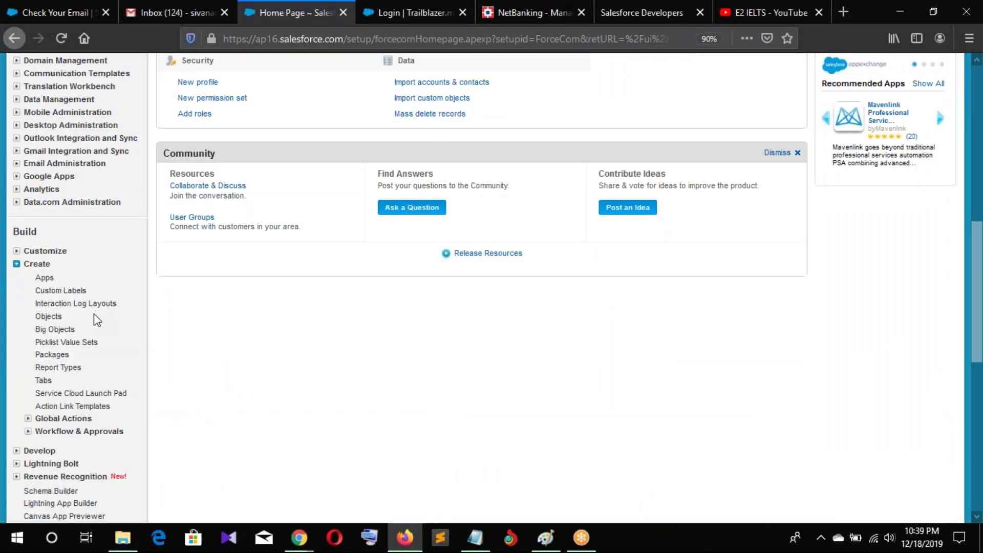
{"action": "scroll", "coordinate": [93, 313], "scroll_direction": "up", "scroll_amount": 10}
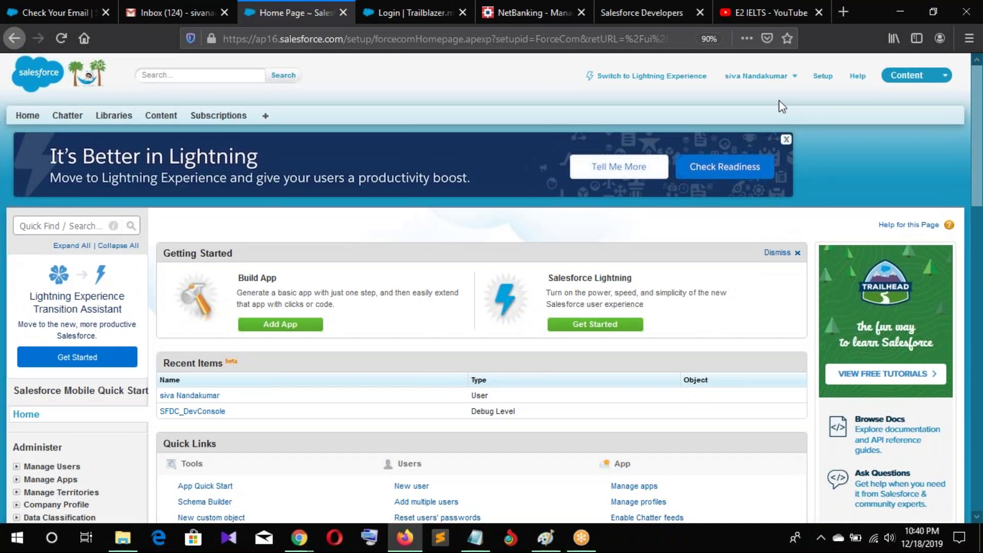
Search all records for 'edge' from the header search box
{"action": "left_click", "coordinate": [182, 75]}
{"action": "type", "text": "edge"}
{"action": "left_click", "coordinate": [279, 77]}
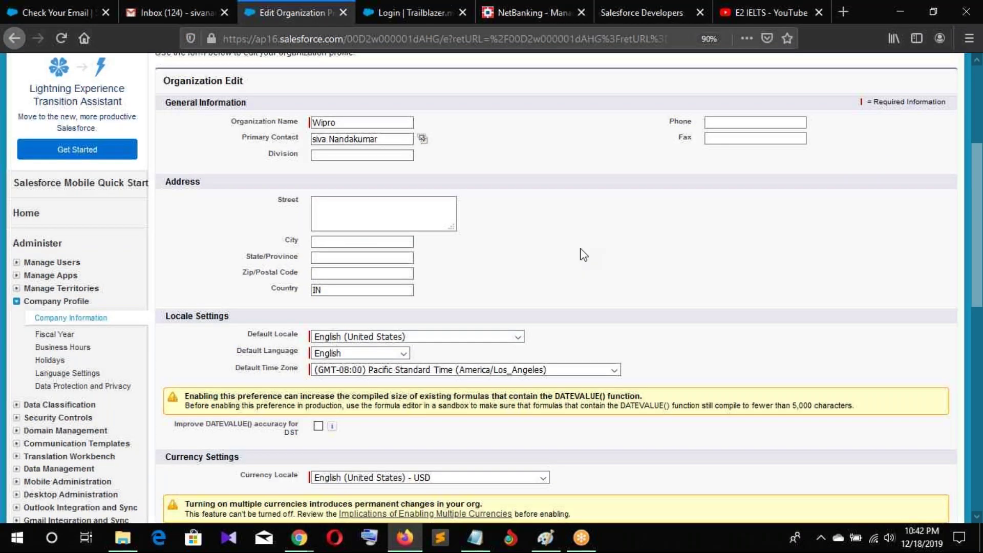
Save the Organization Edit form for Wipro with Enter
{"action": "scroll", "coordinate": [583, 255], "scroll_direction": "down", "scroll_amount": 7}
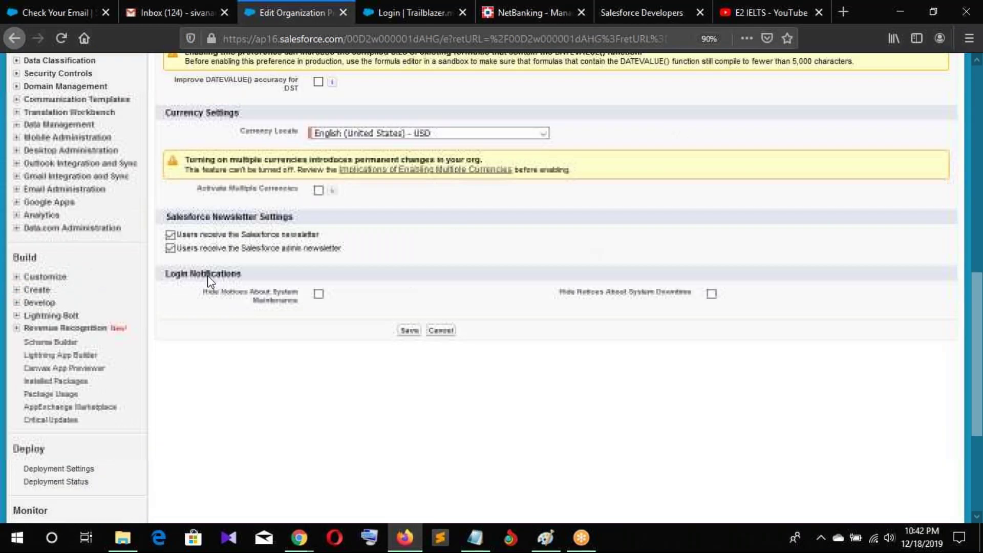
{"action": "key", "text": "Return"}
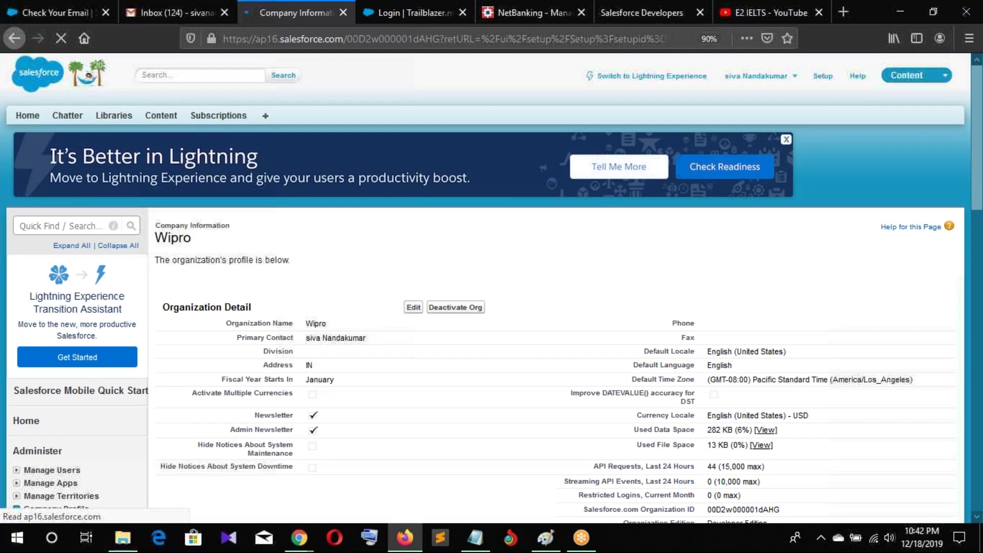
Select the Wipro organization name, then go to Company Profile's Business Hours page
{"action": "scroll", "coordinate": [321, 237], "scroll_direction": "down", "scroll_amount": 1}
{"action": "double_click", "coordinate": [315, 253]}
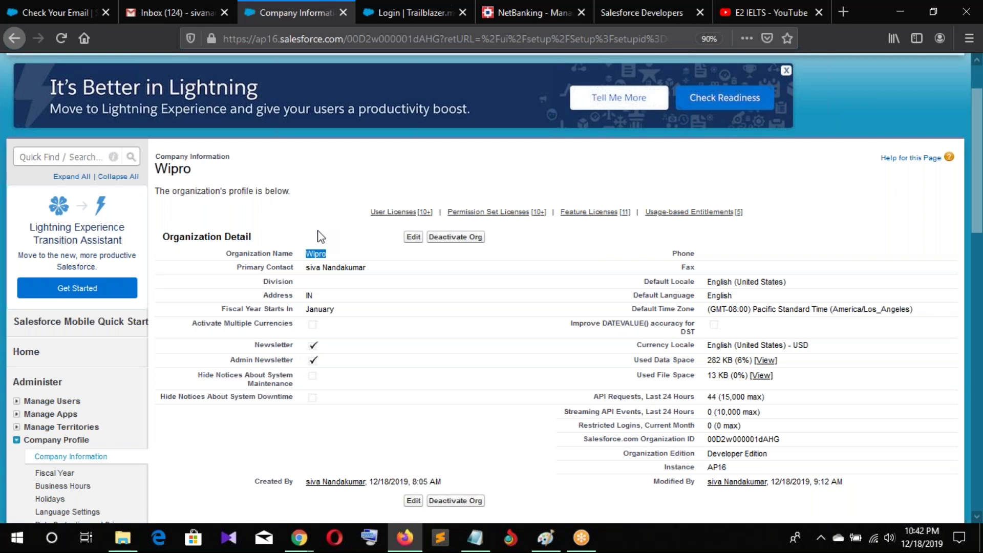
{"action": "scroll", "coordinate": [408, 257], "scroll_direction": "down", "scroll_amount": 5}
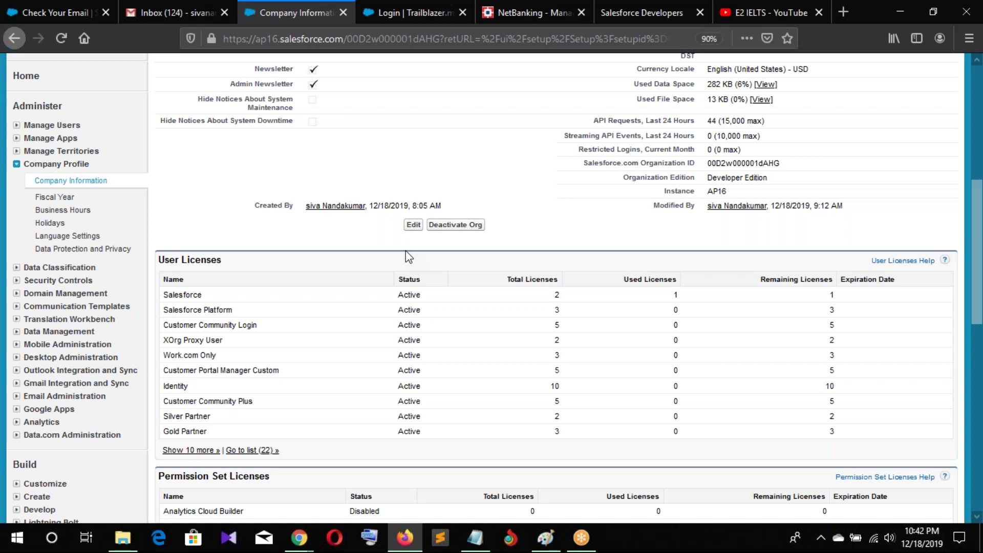
{"action": "scroll", "coordinate": [408, 257], "scroll_direction": "up", "scroll_amount": 3}
{"action": "left_click", "coordinate": [55, 348]}
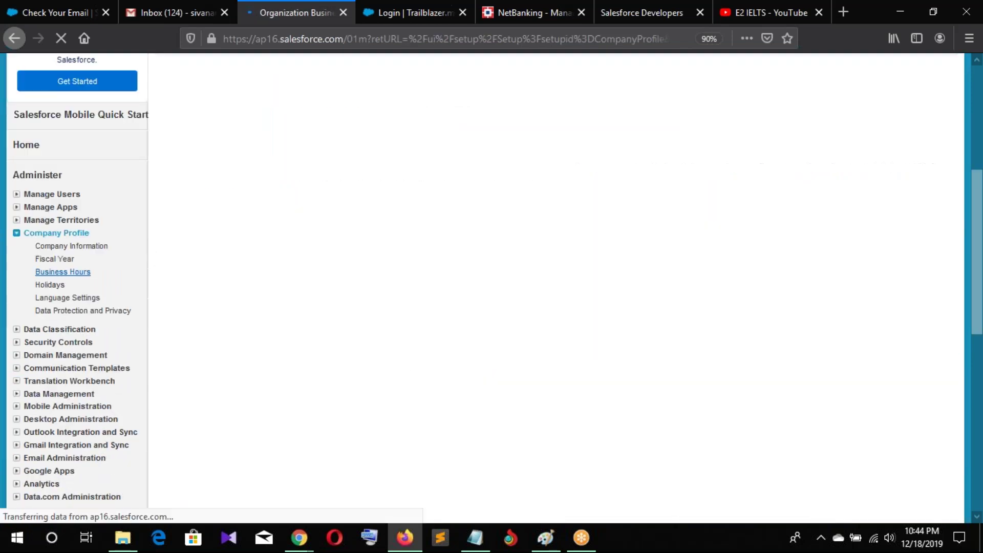
Edit the Default business hours and review the time zones, keeping Pacific Standard Time
{"action": "left_click", "coordinate": [170, 306]}
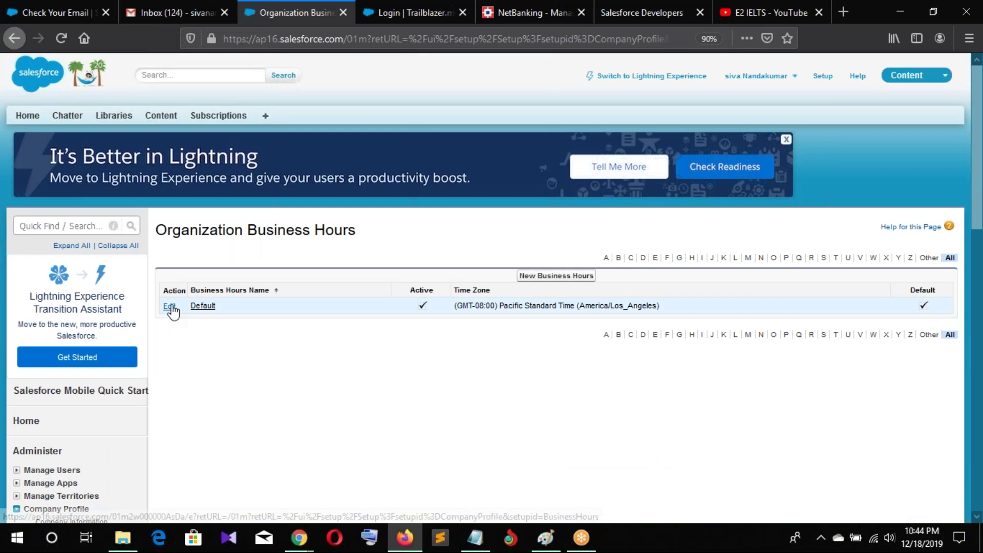
{"action": "scroll", "coordinate": [523, 333], "scroll_direction": "down", "scroll_amount": 4}
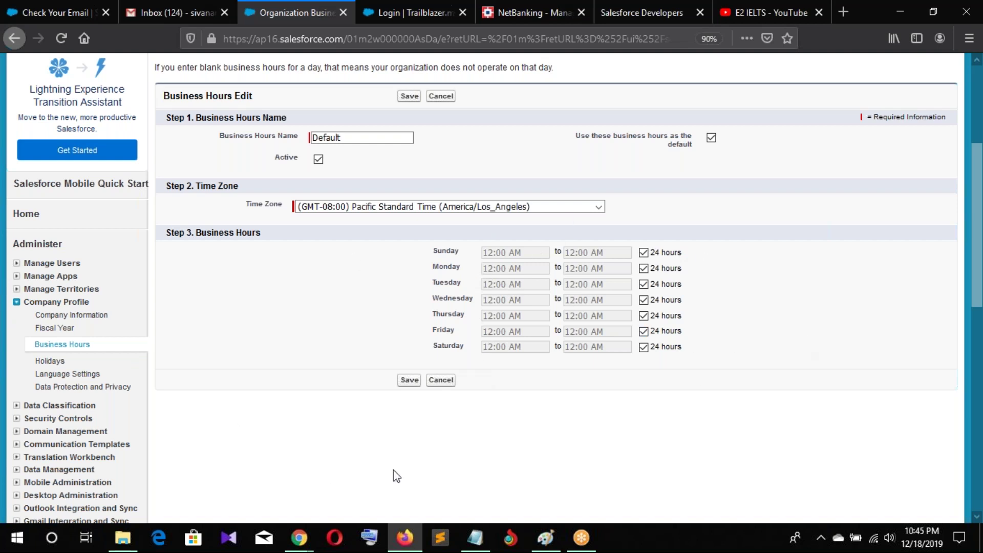
{"action": "left_click", "coordinate": [568, 209]}
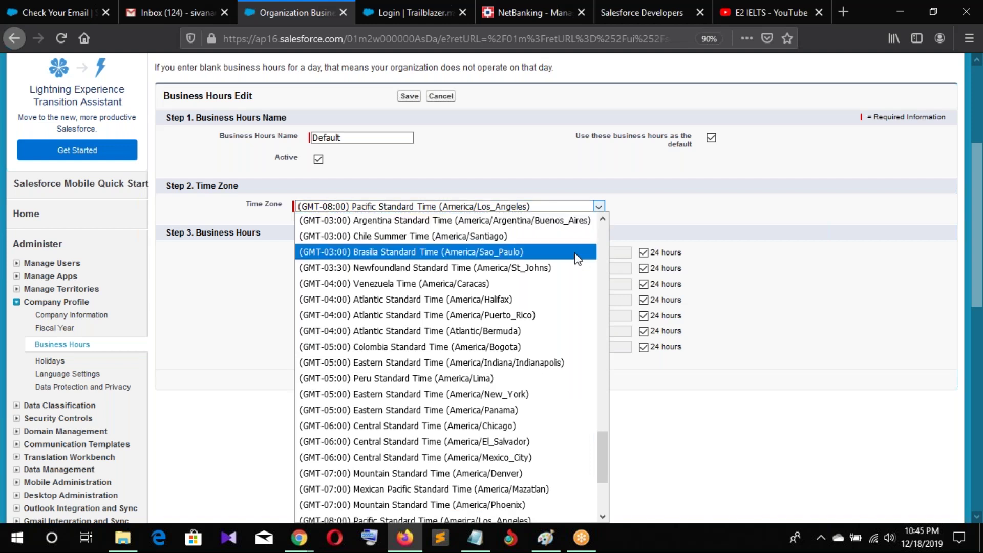
{"action": "left_click", "coordinate": [612, 222]}
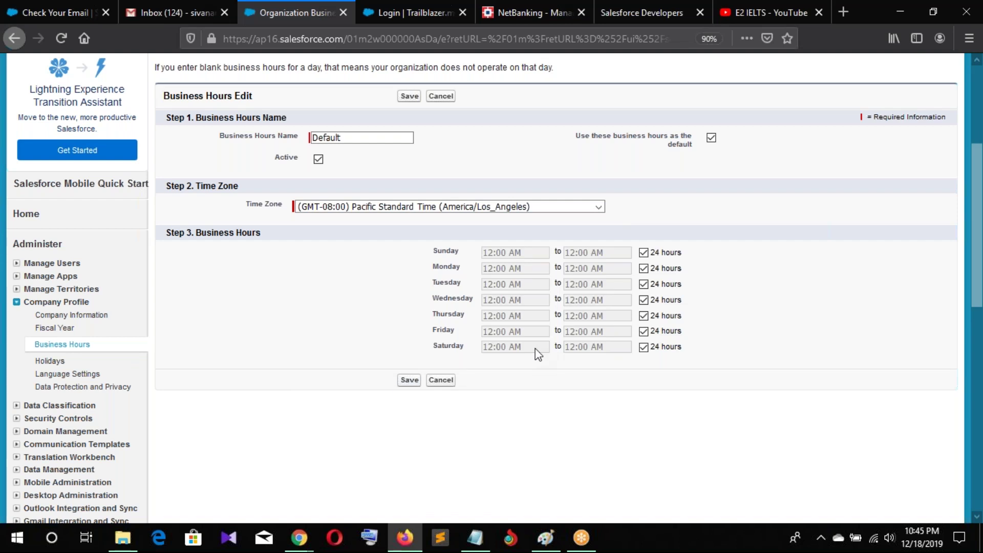
Switch to the Holidays page and confirm no current or elapsed holidays exist
{"action": "left_click", "coordinate": [53, 362]}
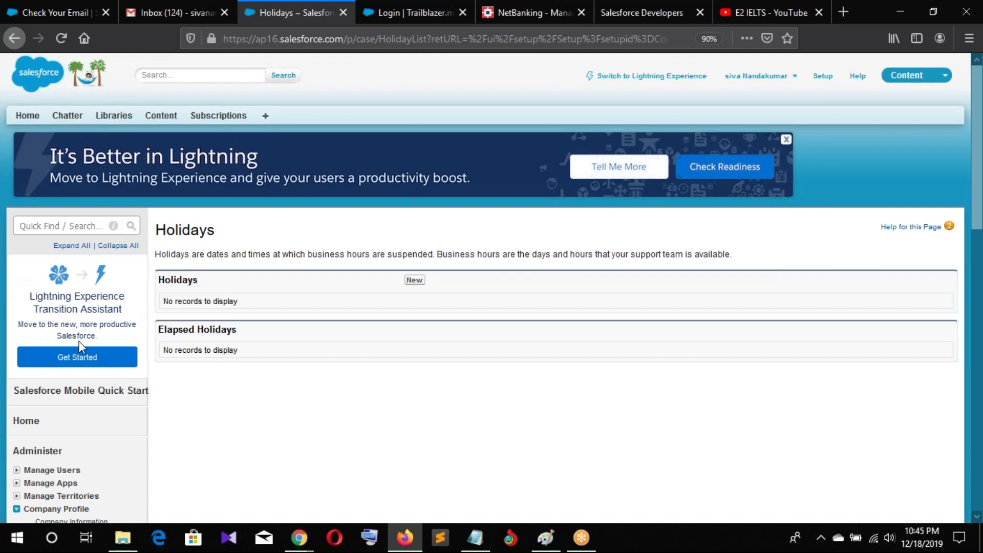
{"action": "scroll", "coordinate": [70, 374], "scroll_direction": "down", "scroll_amount": 4}
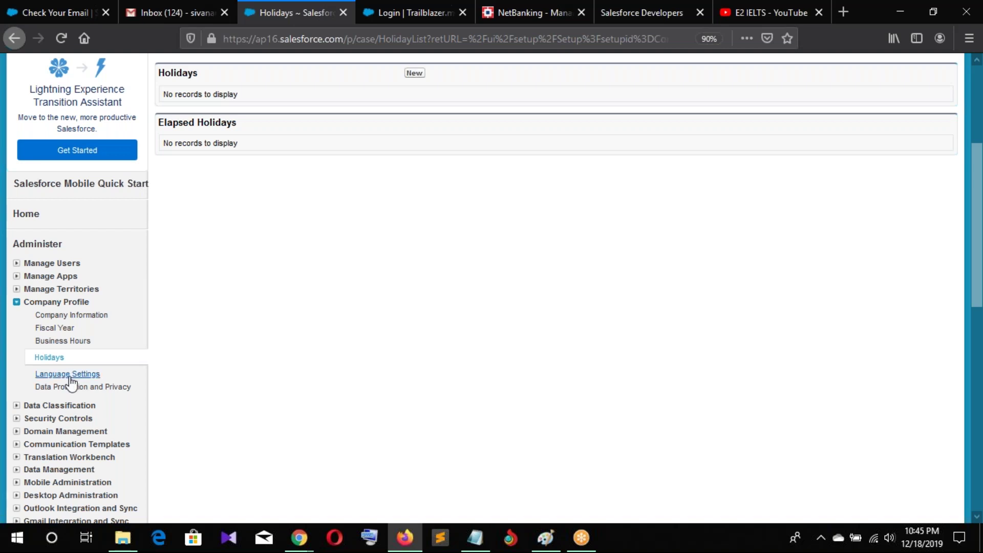
Review the Language Settings page, scrolling through English, German, Spanish and the other displayed languages
{"action": "left_click", "coordinate": [75, 379]}
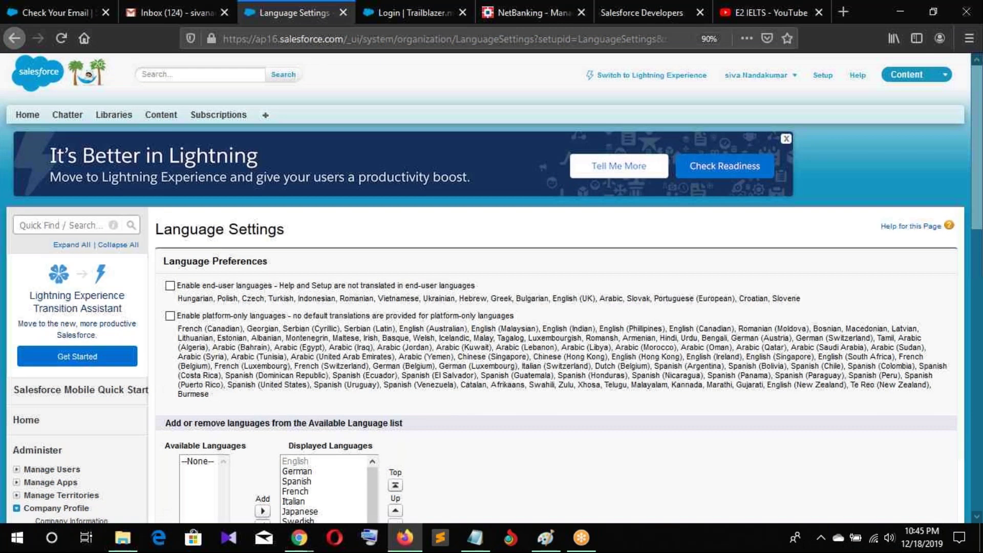
{"action": "scroll", "coordinate": [431, 307], "scroll_direction": "down", "scroll_amount": 3}
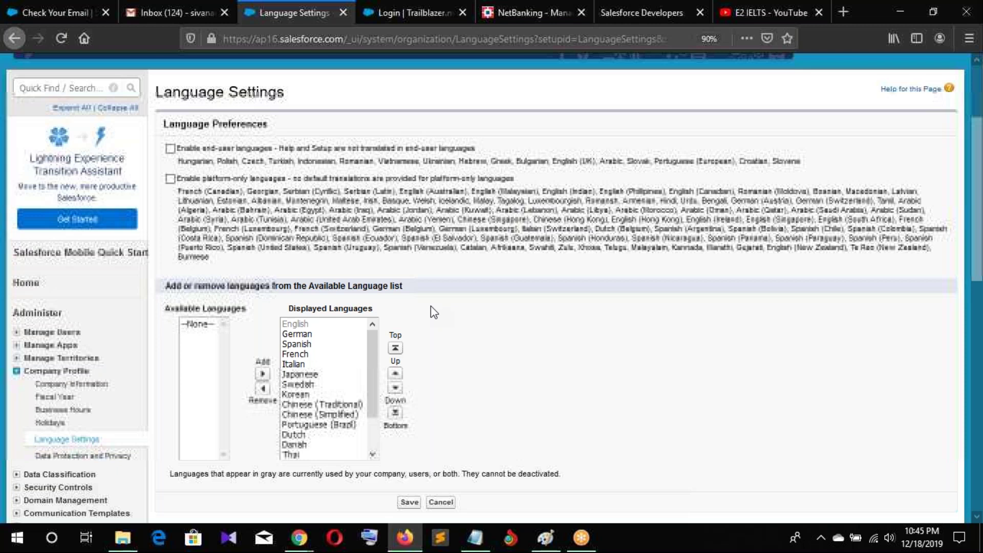
{"action": "scroll", "coordinate": [431, 308], "scroll_direction": "down", "scroll_amount": 2}
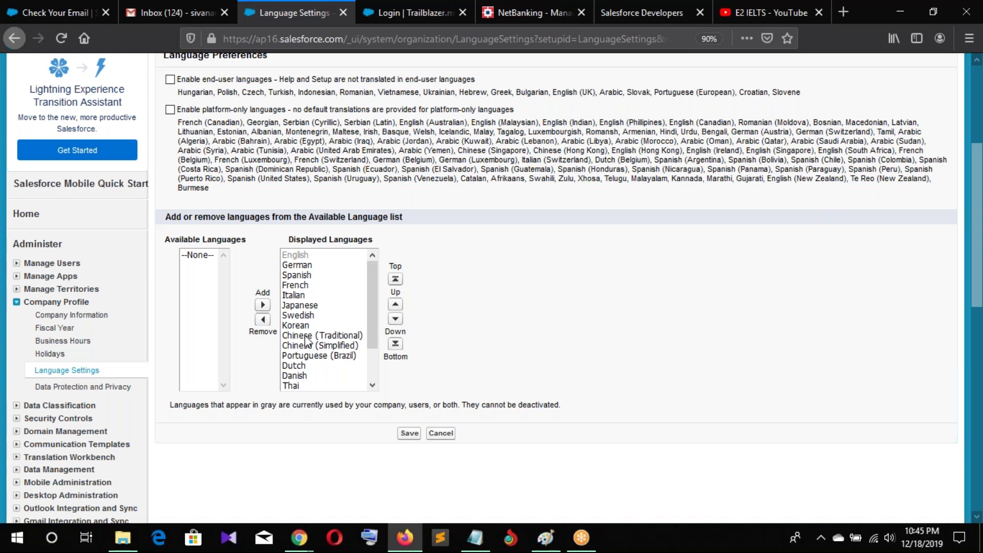
{"action": "scroll", "coordinate": [306, 340], "scroll_direction": "down", "scroll_amount": 2}
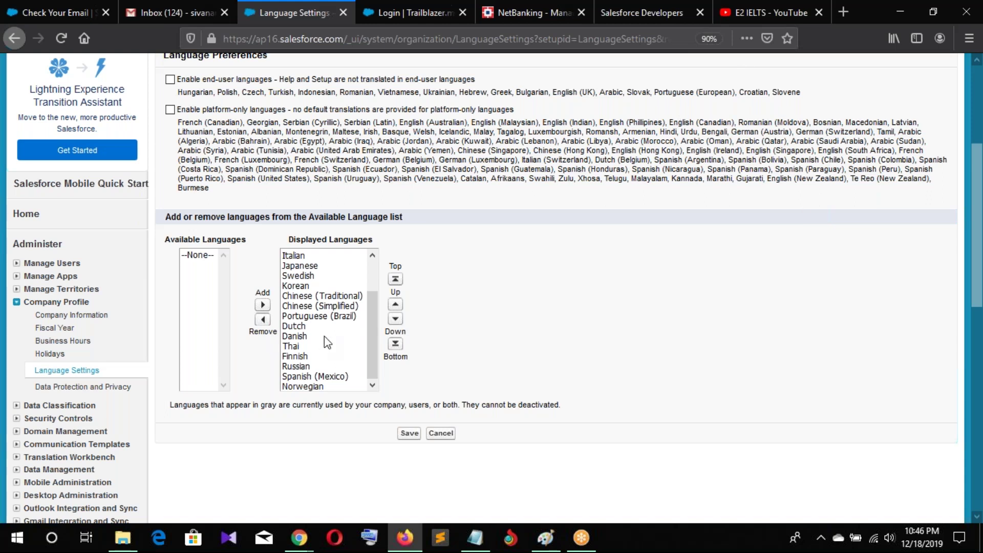
{"action": "scroll", "coordinate": [325, 338], "scroll_direction": "up", "scroll_amount": 1}
{"action": "scroll", "coordinate": [324, 336], "scroll_direction": "up", "scroll_amount": 1}
{"action": "scroll", "coordinate": [324, 336], "scroll_direction": "up", "scroll_amount": 3}
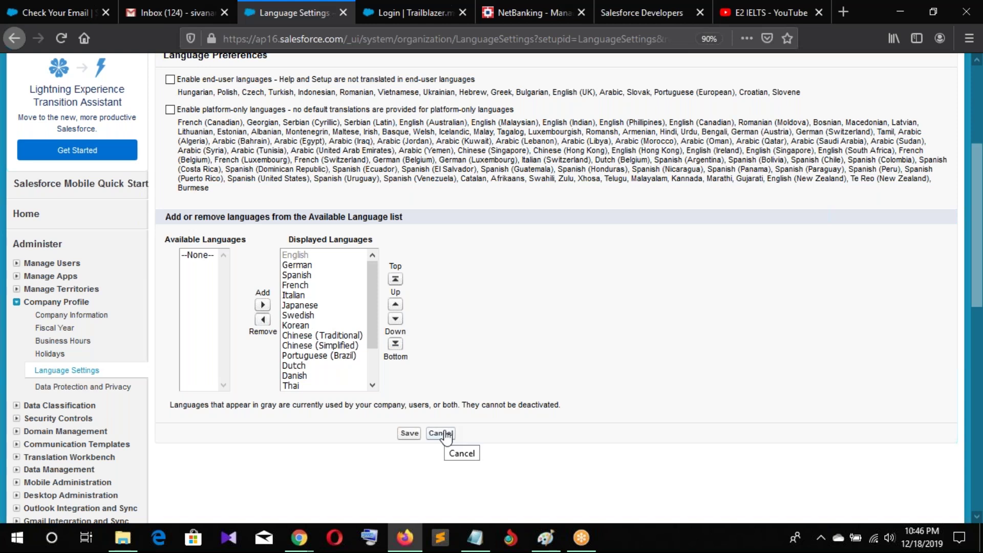
{"action": "left_click", "coordinate": [445, 435]}
{"action": "left_click_drag", "start_coordinate": [184, 244], "coordinate": [243, 246]}
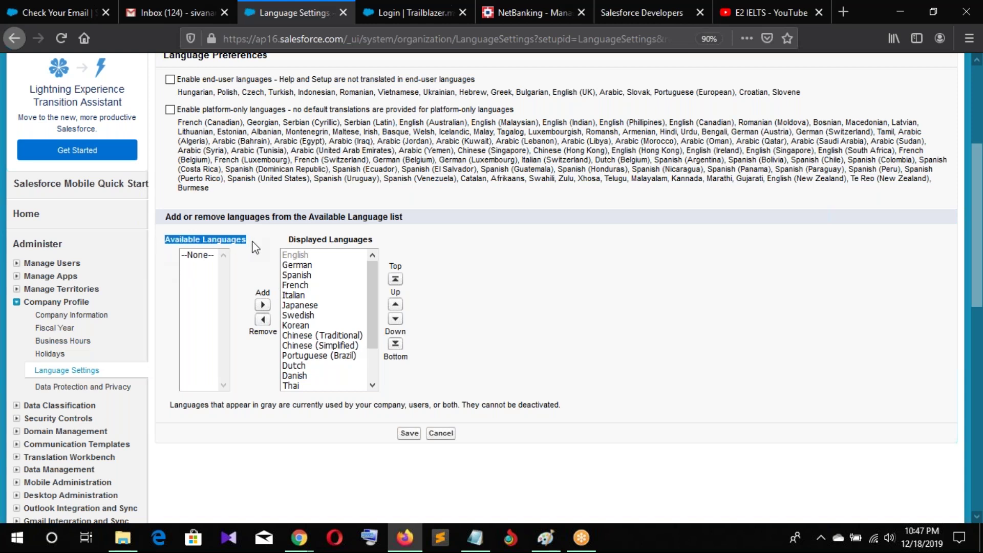
{"action": "left_click", "coordinate": [254, 245]}
{"action": "left_click_drag", "start_coordinate": [167, 247], "coordinate": [388, 245]}
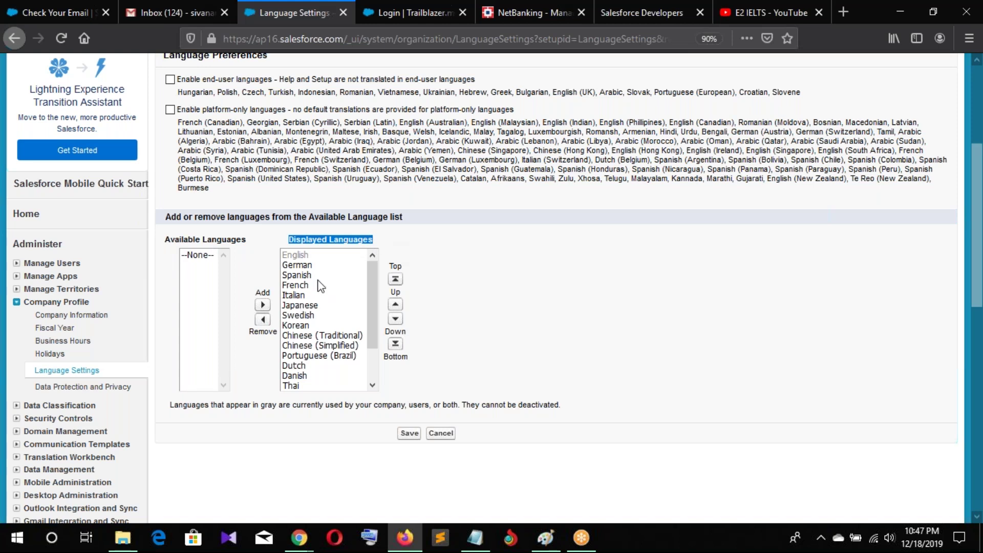
{"action": "left_click", "coordinate": [300, 306]}
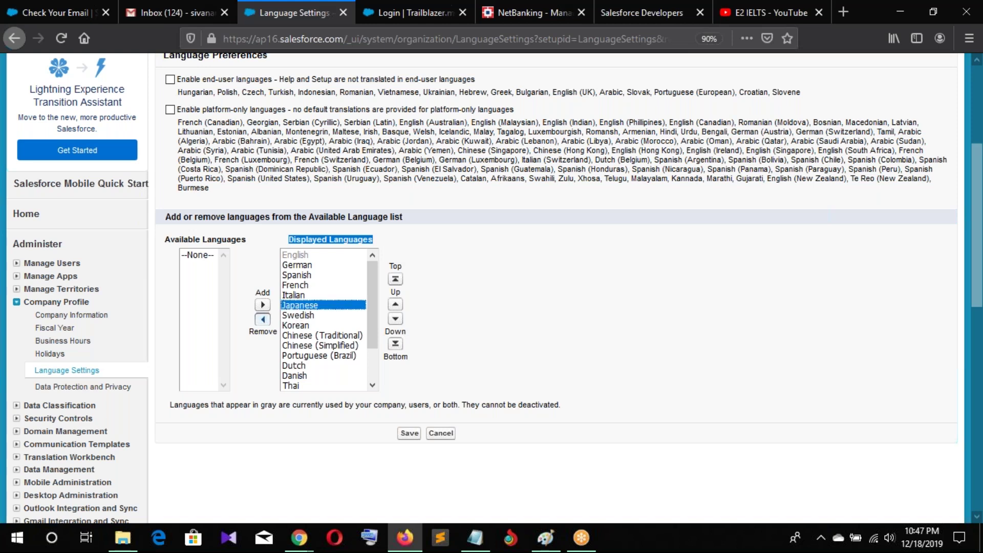
{"action": "left_click", "coordinate": [263, 320]}
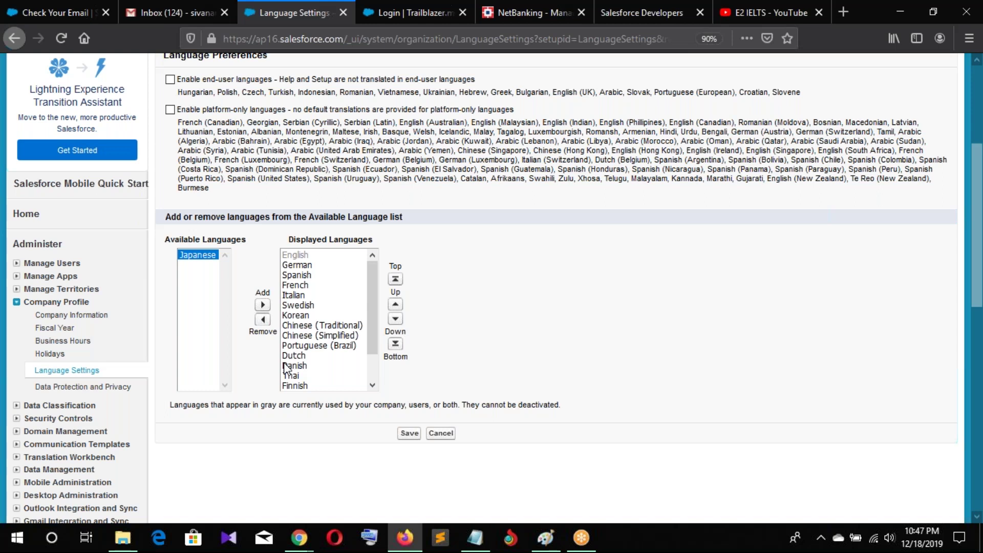
{"action": "scroll", "coordinate": [317, 355], "scroll_direction": "down", "scroll_amount": 1}
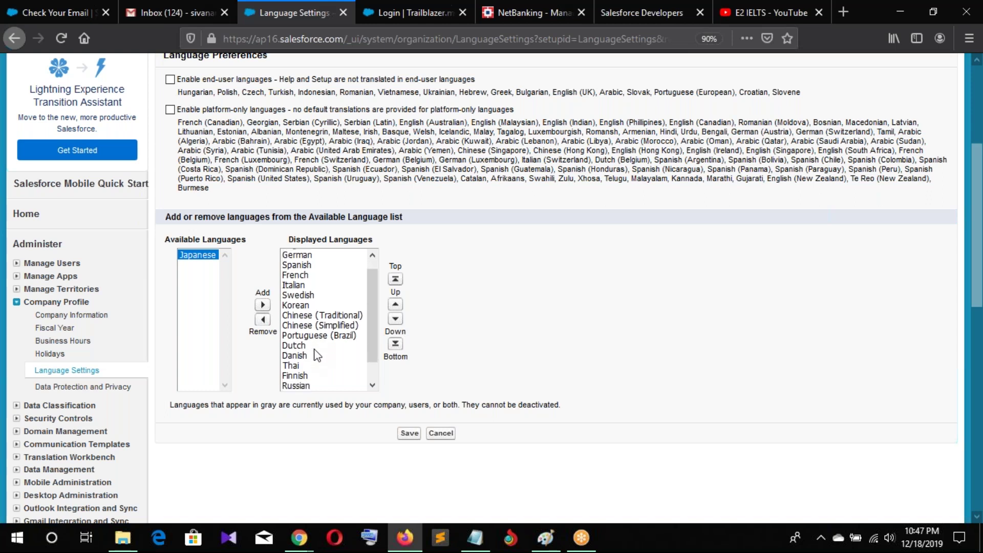
{"action": "scroll", "coordinate": [321, 376], "scroll_direction": "up", "scroll_amount": 1}
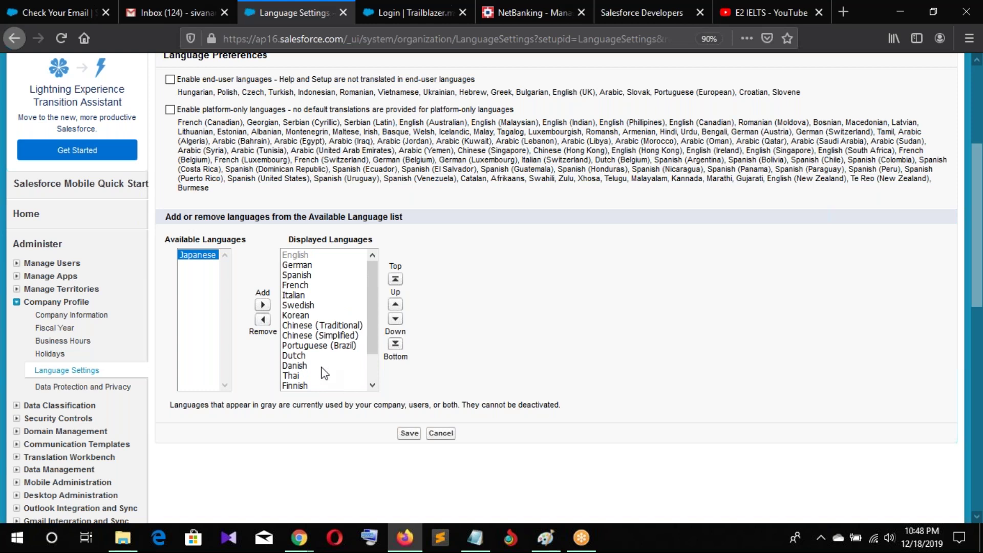
{"action": "scroll", "coordinate": [321, 372], "scroll_direction": "up", "scroll_amount": 3}
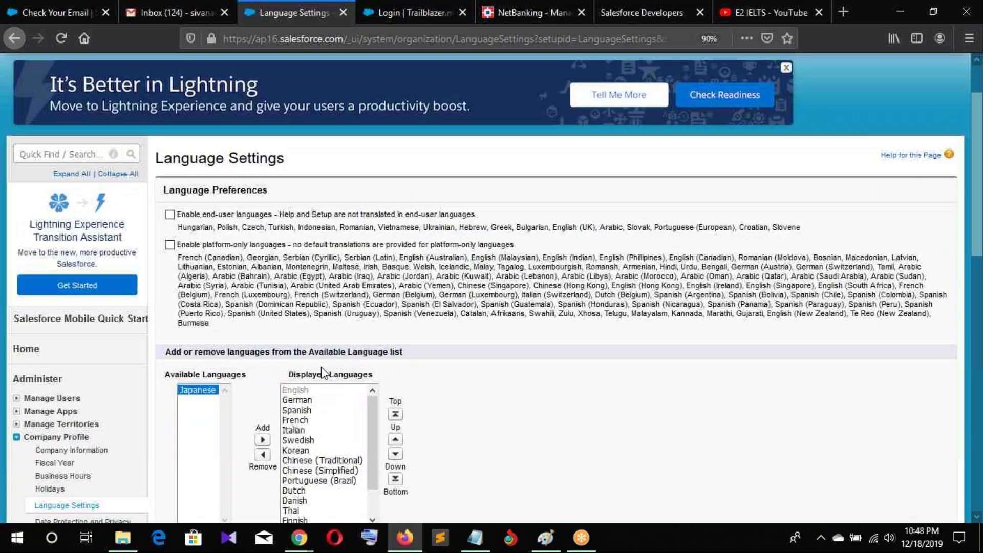
{"action": "scroll", "coordinate": [322, 373], "scroll_direction": "down", "scroll_amount": 3}
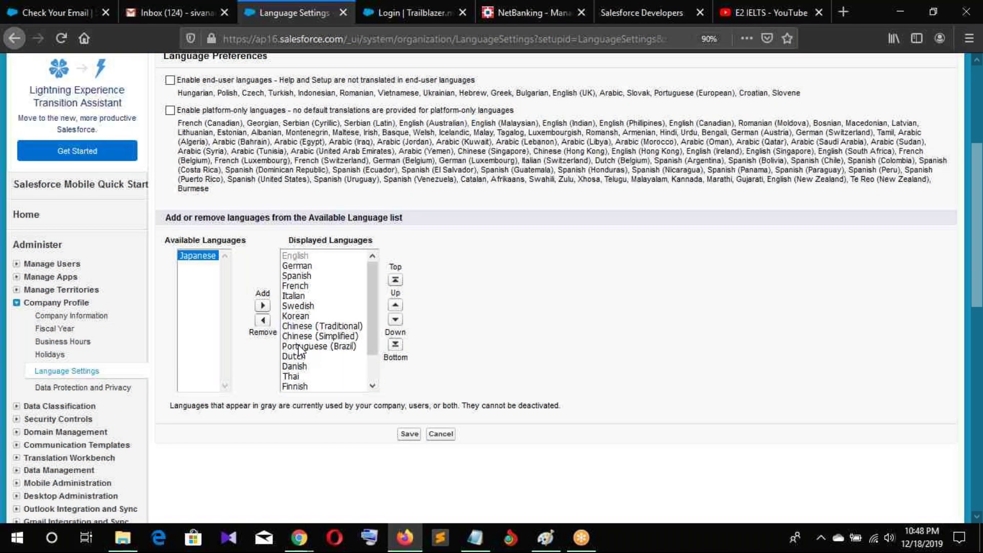
{"action": "scroll", "coordinate": [112, 326], "scroll_direction": "down", "scroll_amount": 3}
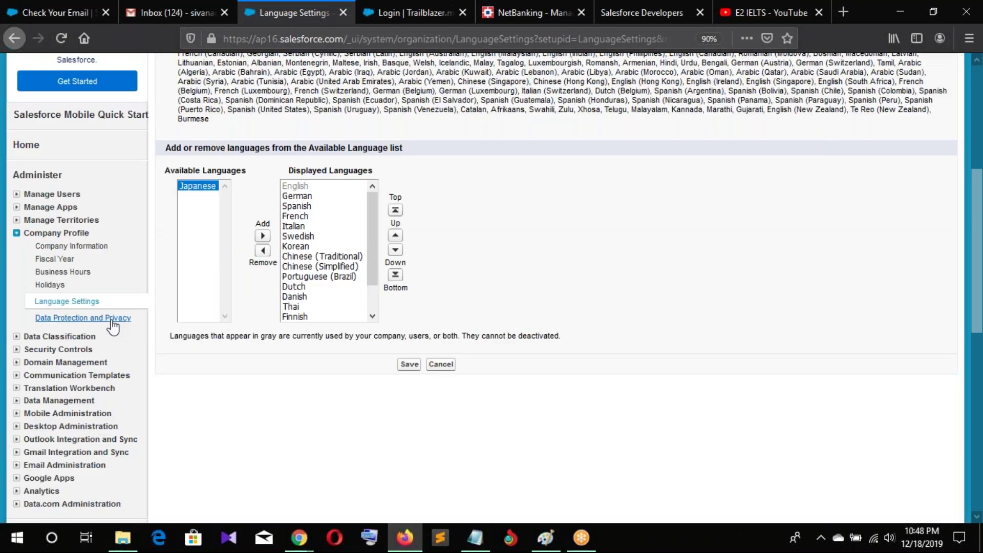
Bring up the Data Protection and Privacy page and scroll through its details
{"action": "left_click", "coordinate": [113, 319]}
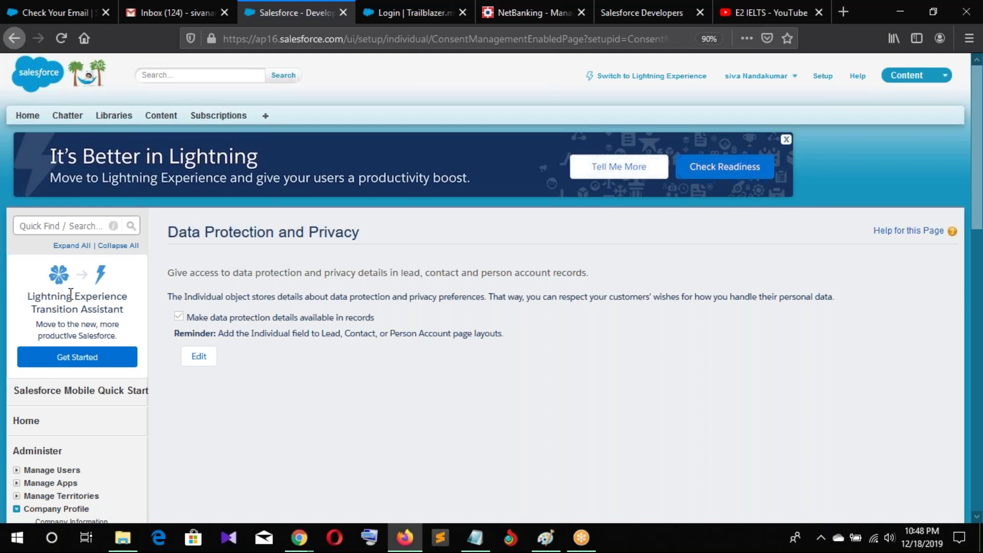
{"action": "scroll", "coordinate": [71, 293], "scroll_direction": "down", "scroll_amount": 1}
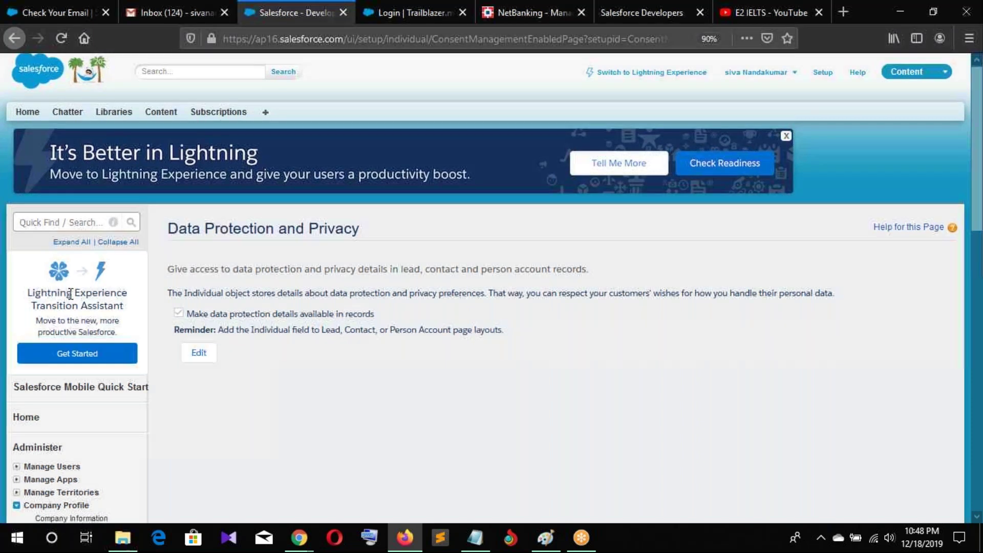
{"action": "scroll", "coordinate": [71, 294], "scroll_direction": "down", "scroll_amount": 1}
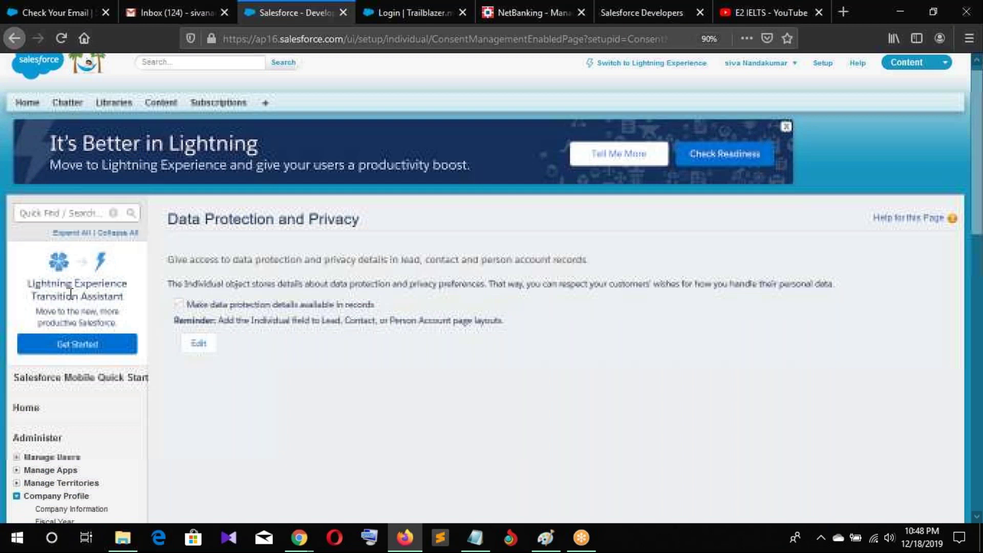
{"action": "scroll", "coordinate": [71, 292], "scroll_direction": "down", "scroll_amount": 4}
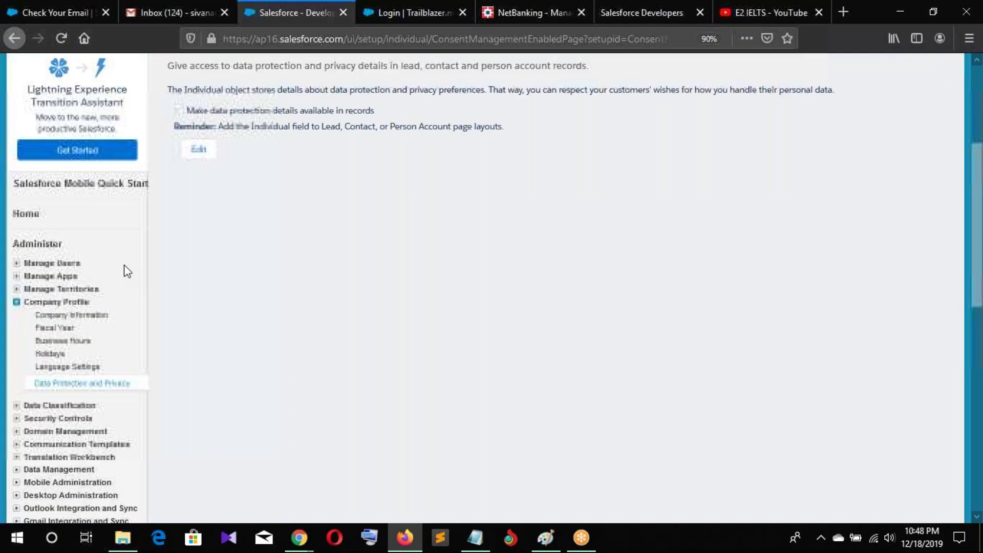
{"action": "scroll", "coordinate": [127, 271], "scroll_direction": "up", "scroll_amount": 1}
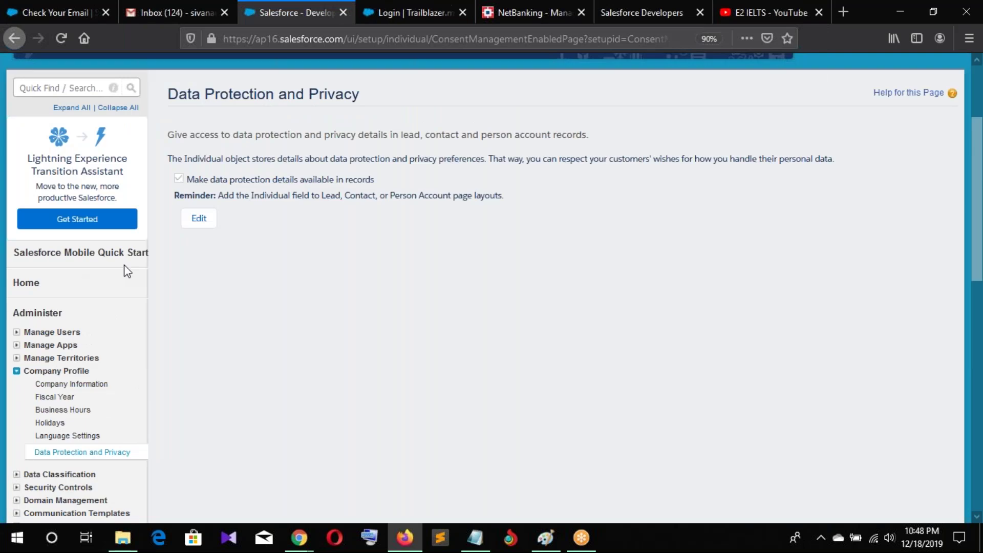
{"action": "scroll", "coordinate": [127, 271], "scroll_direction": "up", "scroll_amount": 3}
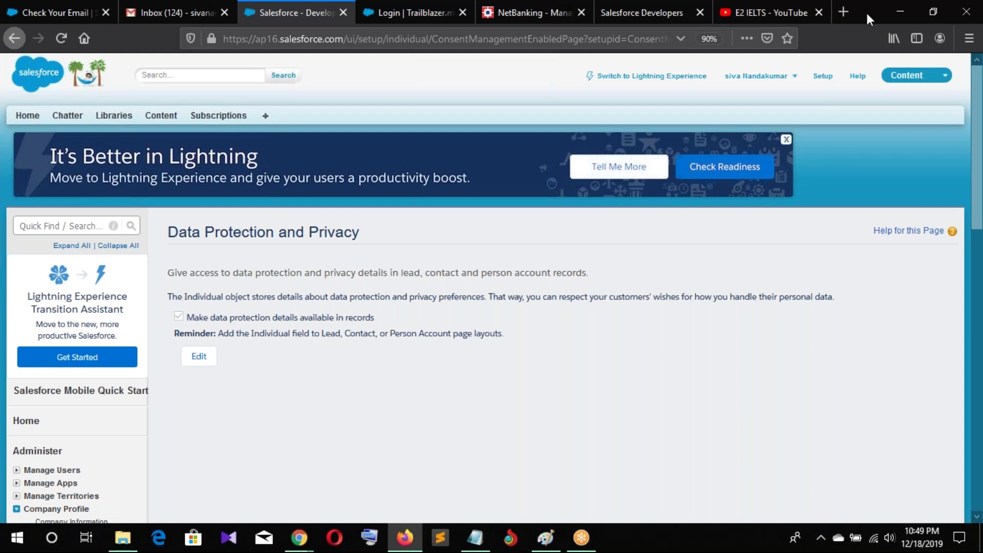
Use the app menu to switch to Sales, then to the Service app's Home page
{"action": "left_click", "coordinate": [907, 74]}
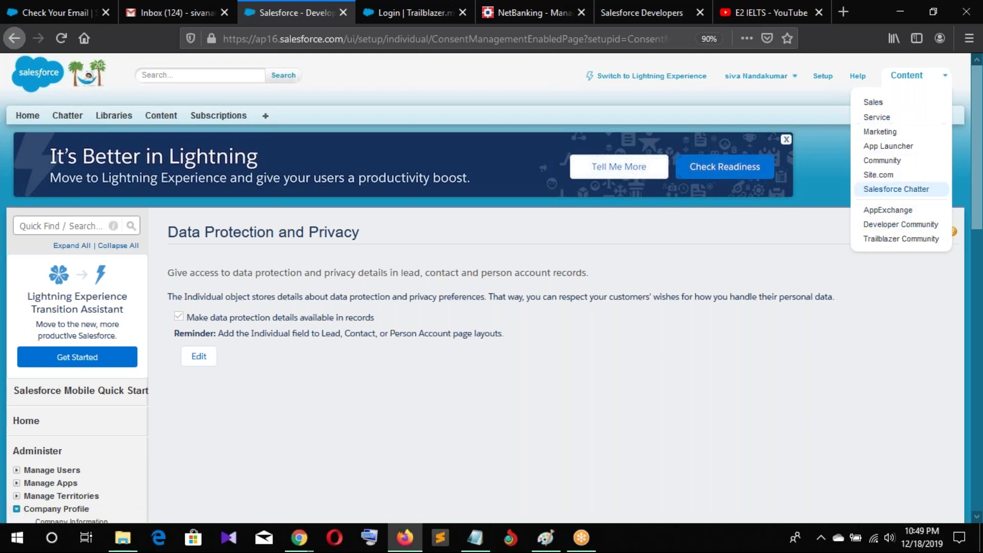
{"action": "left_click", "coordinate": [871, 105]}
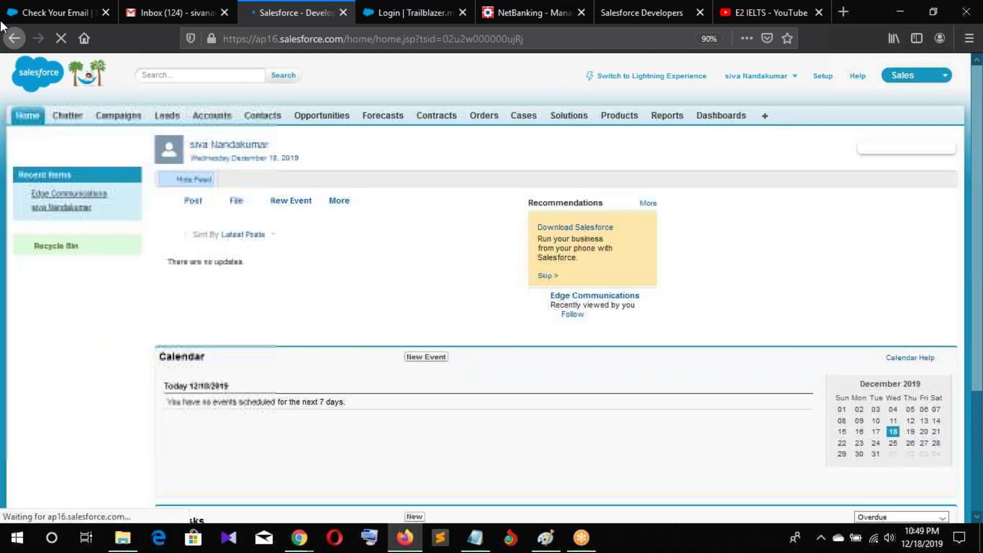
{"action": "left_click", "coordinate": [899, 77]}
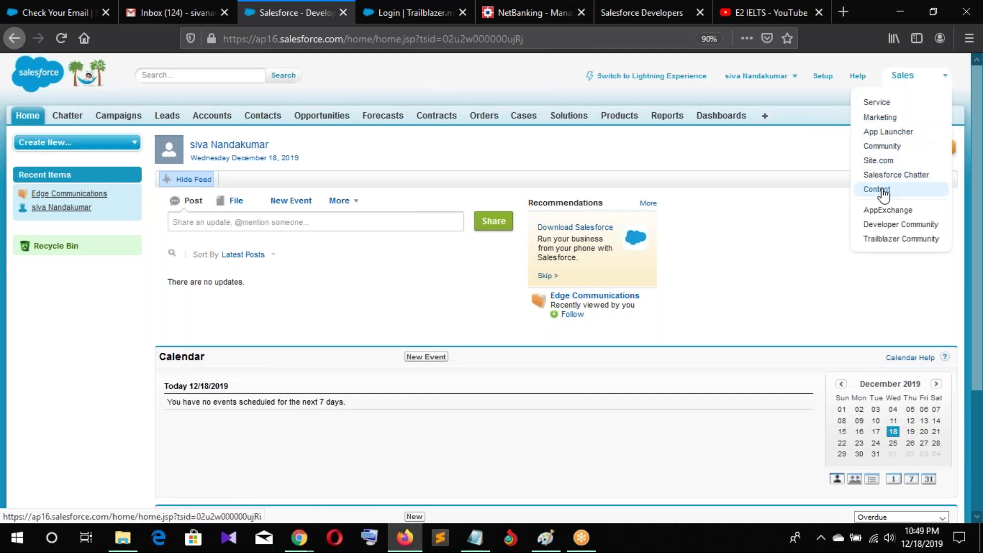
{"action": "left_click", "coordinate": [876, 102]}
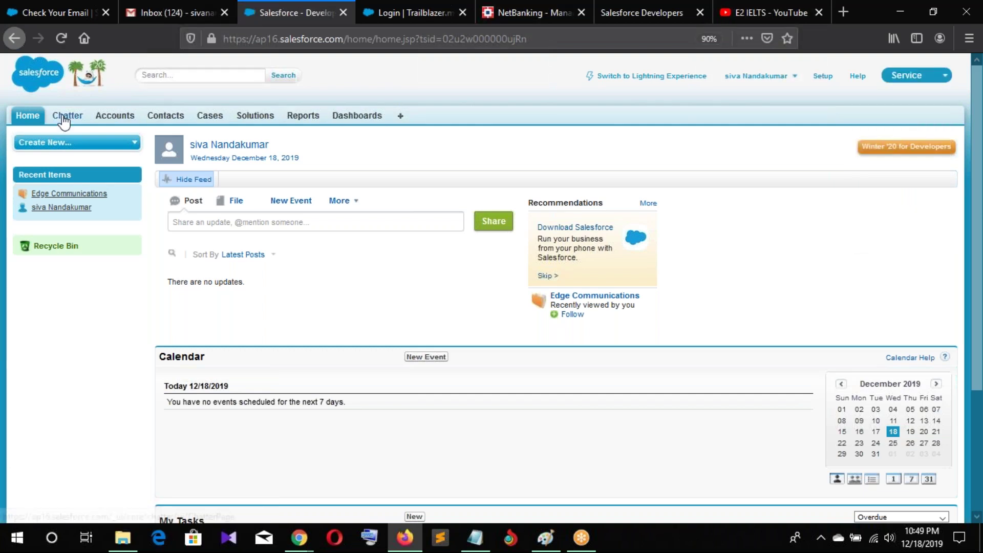
{"action": "left_click", "coordinate": [904, 76]}
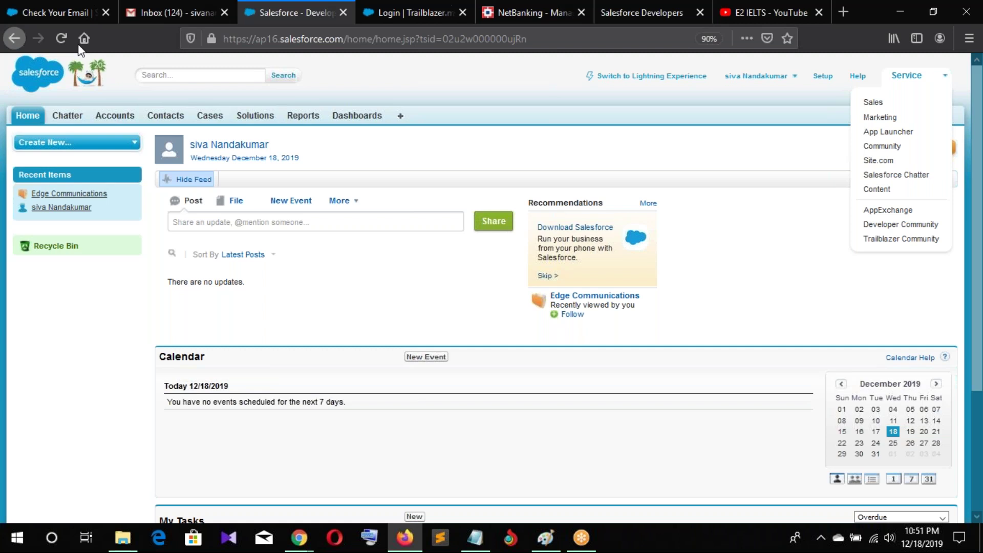
{"action": "left_click", "coordinate": [500, 85]}
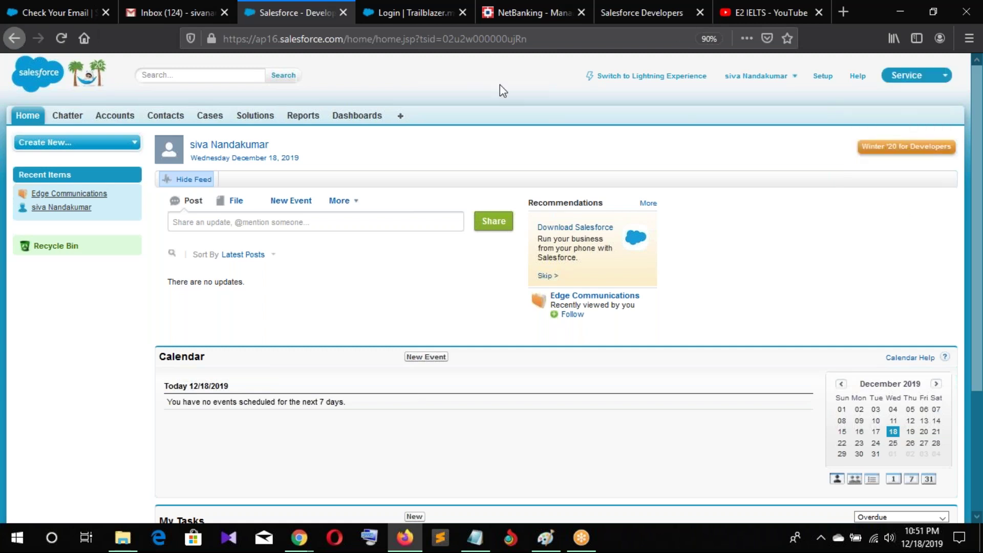